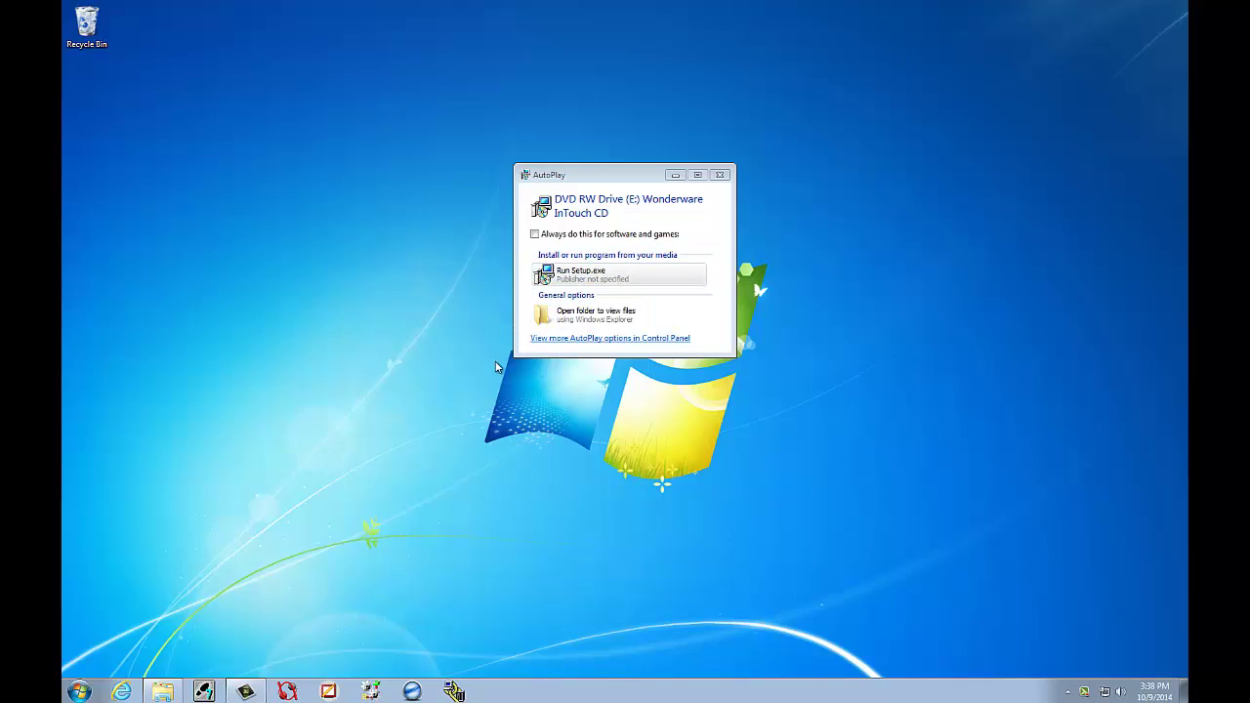
- Run Setup.exe, show all prerequisites, and install the missing Rainbow Sentinel Protection 7.5.0+
{"action": "left_click", "coordinate": [598, 278]}
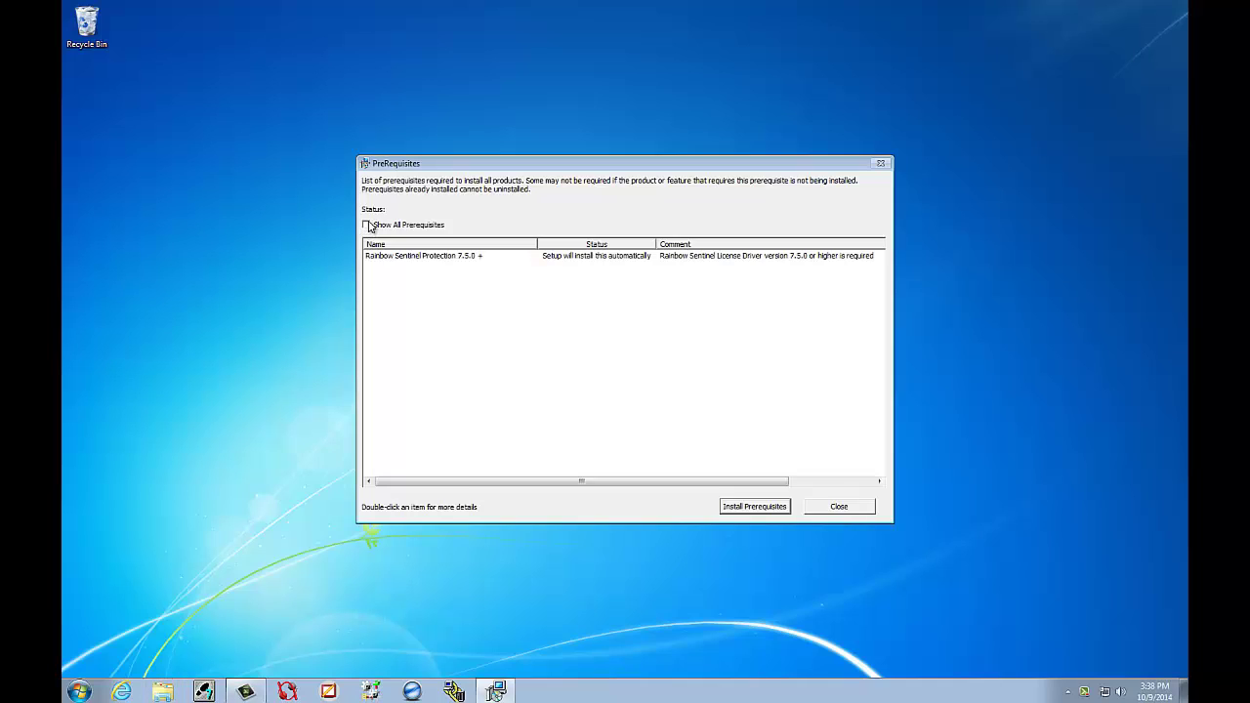
{"action": "left_click", "coordinate": [366, 226]}
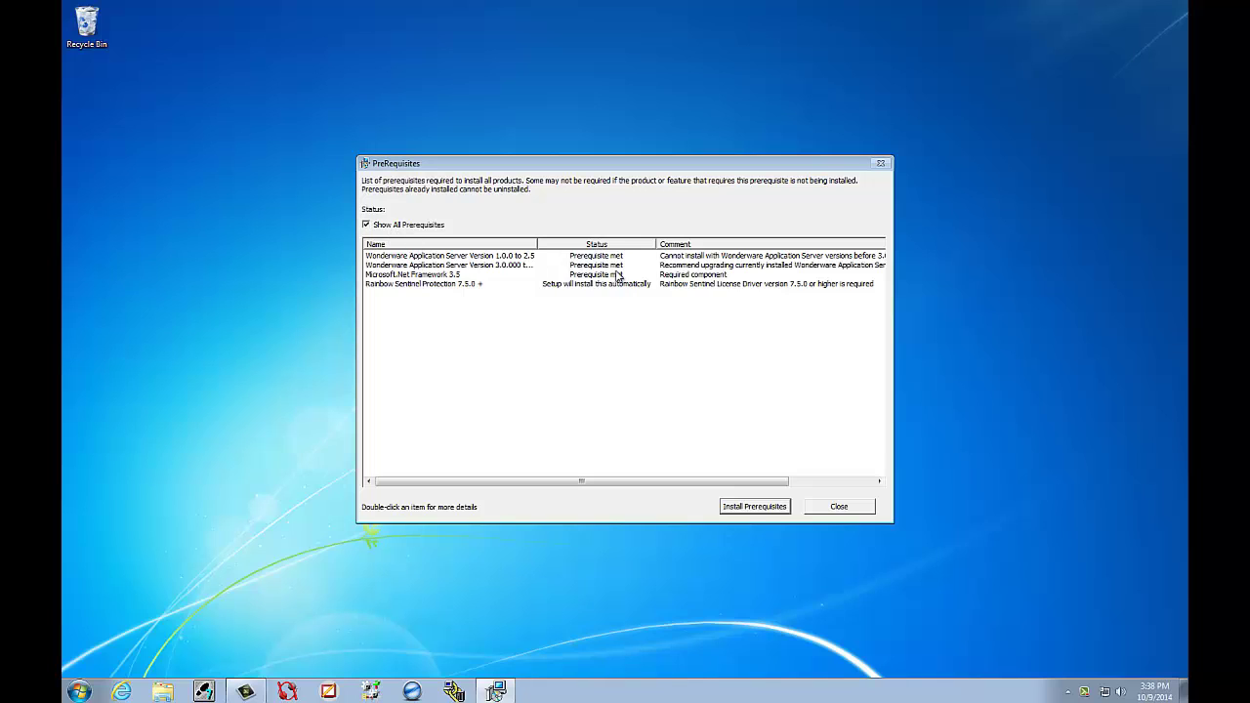
{"action": "left_click", "coordinate": [776, 509]}
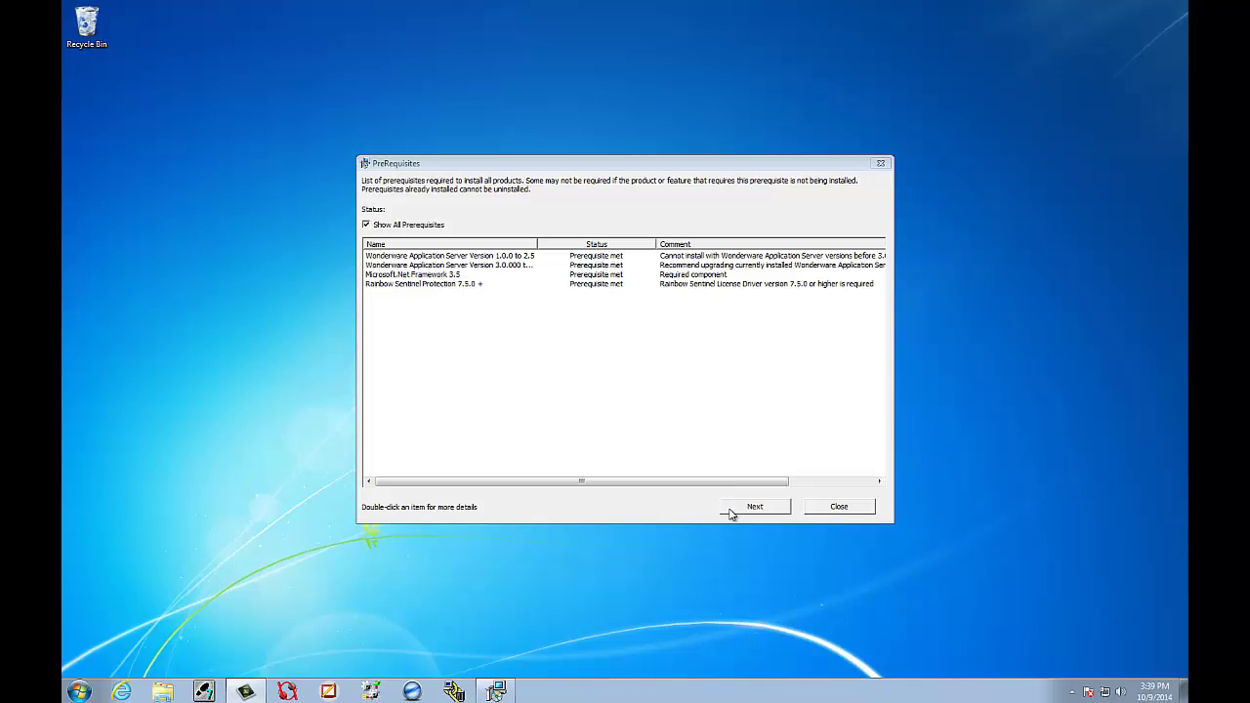
- Move past the prerequisites and welcome pages and accept the InTouch licence agreement
{"action": "left_click", "coordinate": [773, 510]}
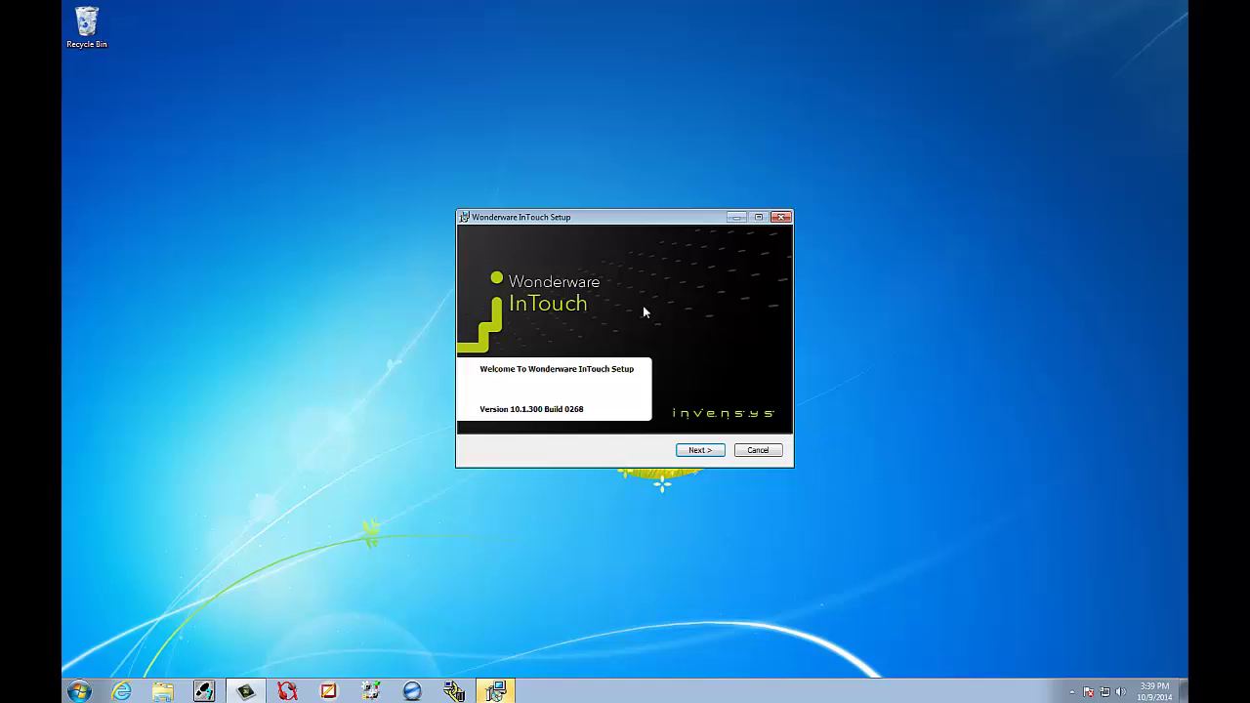
{"action": "left_click", "coordinate": [701, 451]}
{"action": "left_click", "coordinate": [571, 415]}
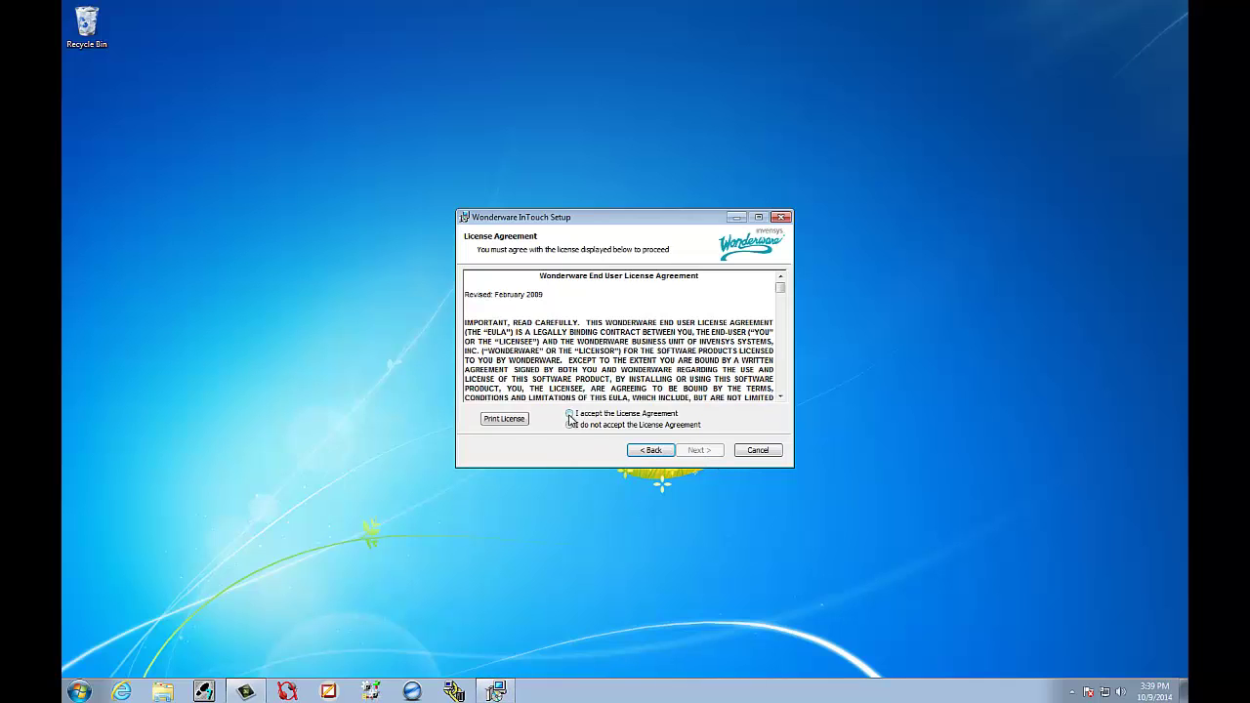
{"action": "left_click", "coordinate": [700, 450]}
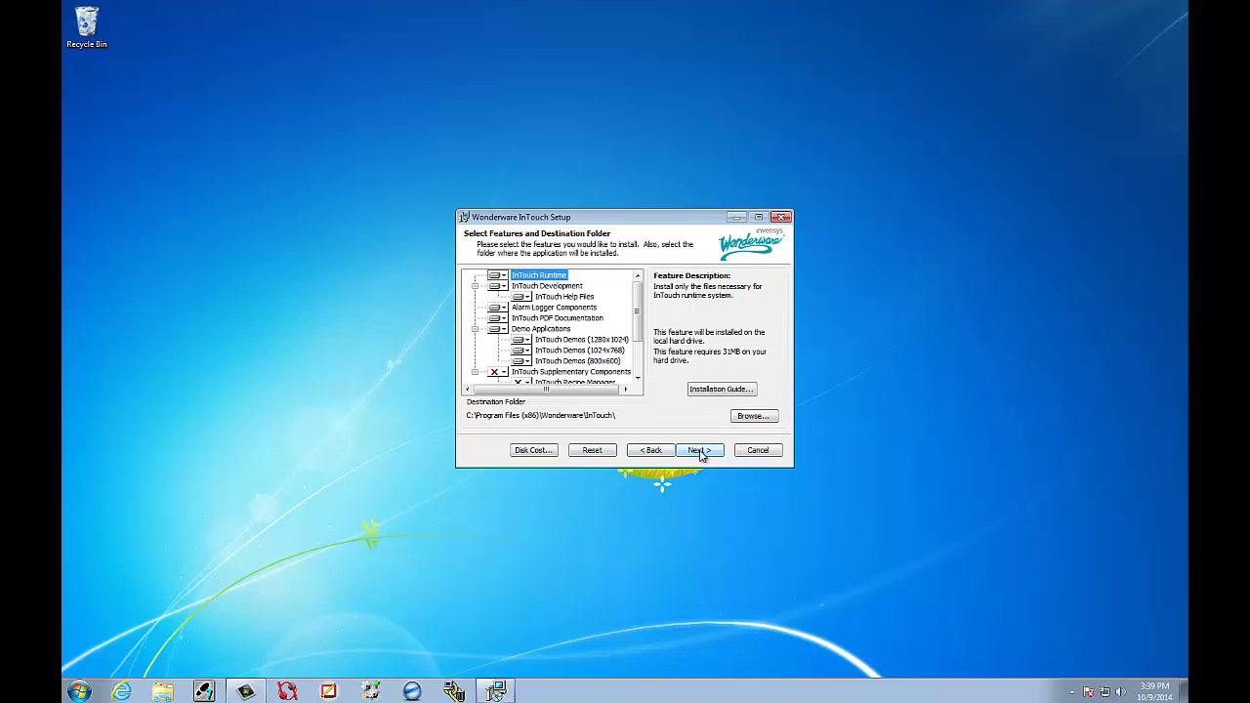
- Mark Symbol Factory and the entire InTouch Recipe Manager feature for local installation
{"action": "scroll", "coordinate": [636, 337], "scroll_direction": "down", "scroll_amount": 2}
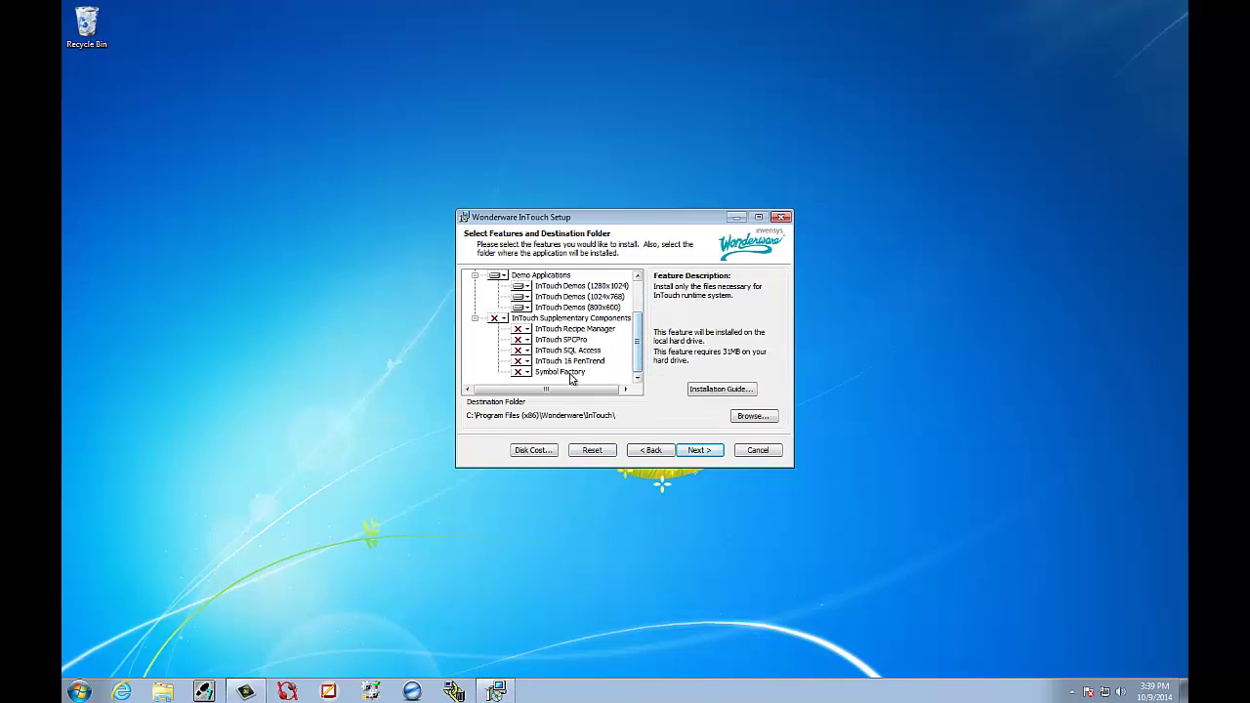
{"action": "left_click", "coordinate": [530, 374]}
{"action": "left_click", "coordinate": [535, 400]}
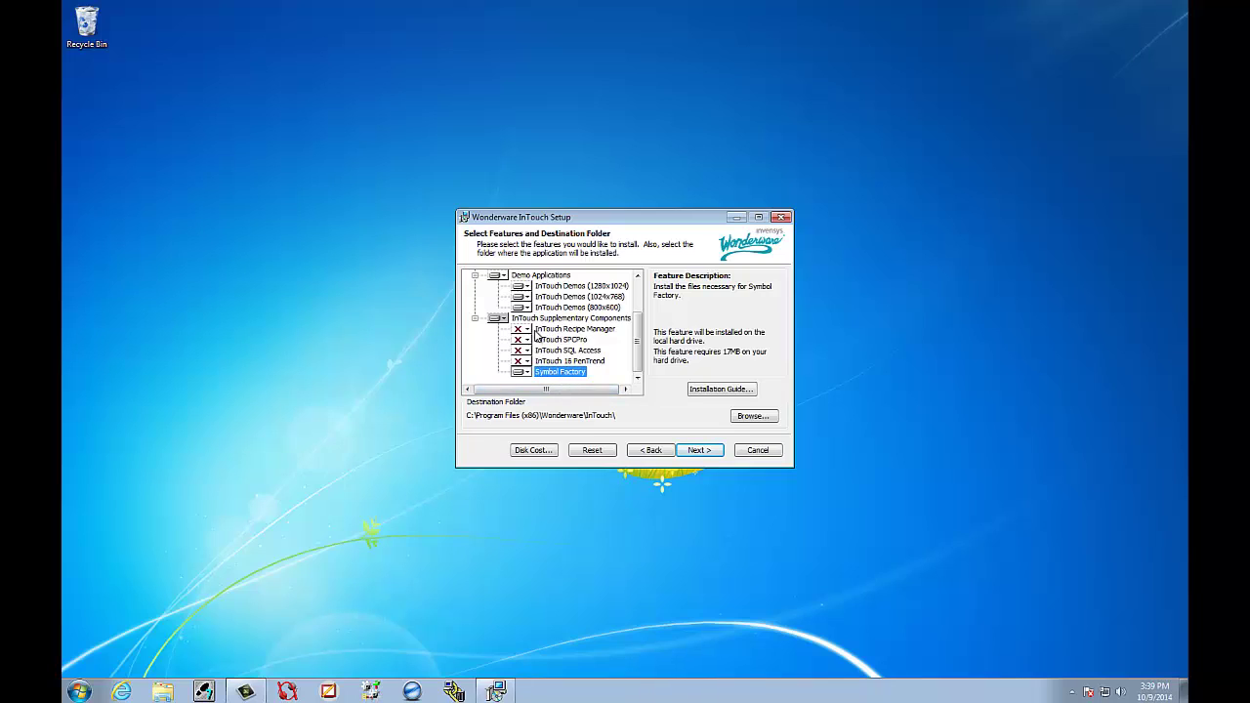
{"action": "left_click", "coordinate": [526, 329]}
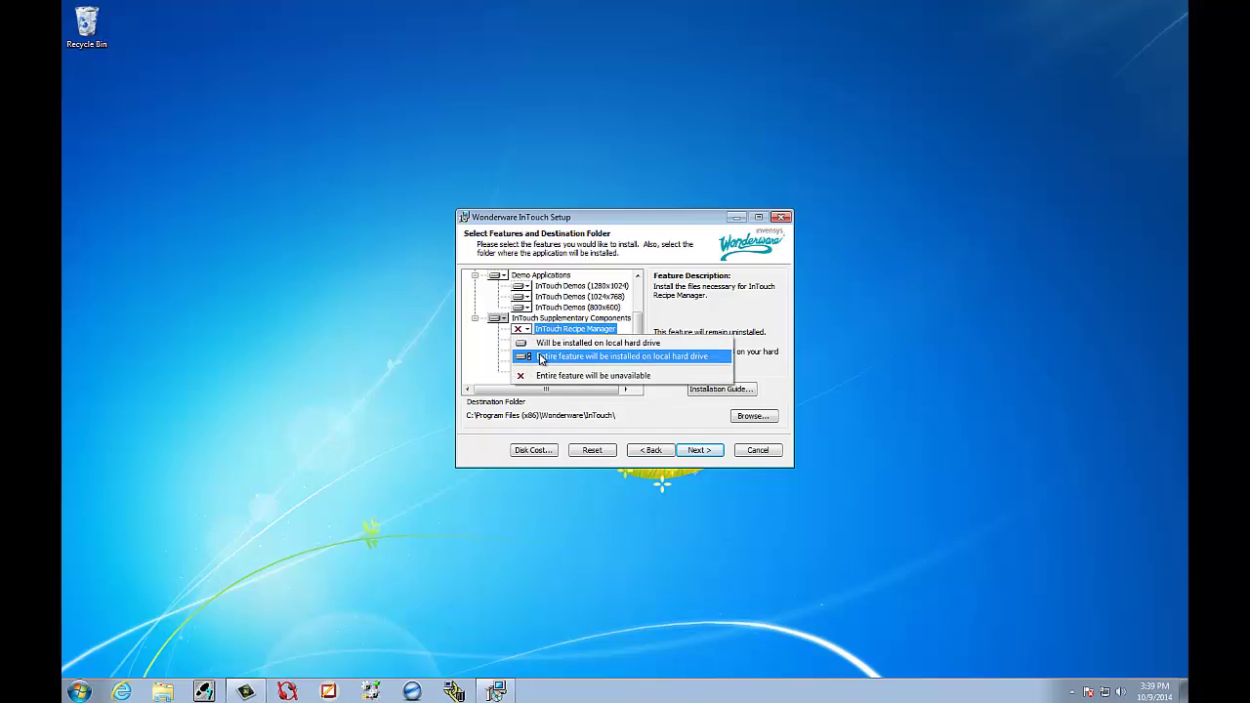
{"action": "left_click", "coordinate": [539, 357]}
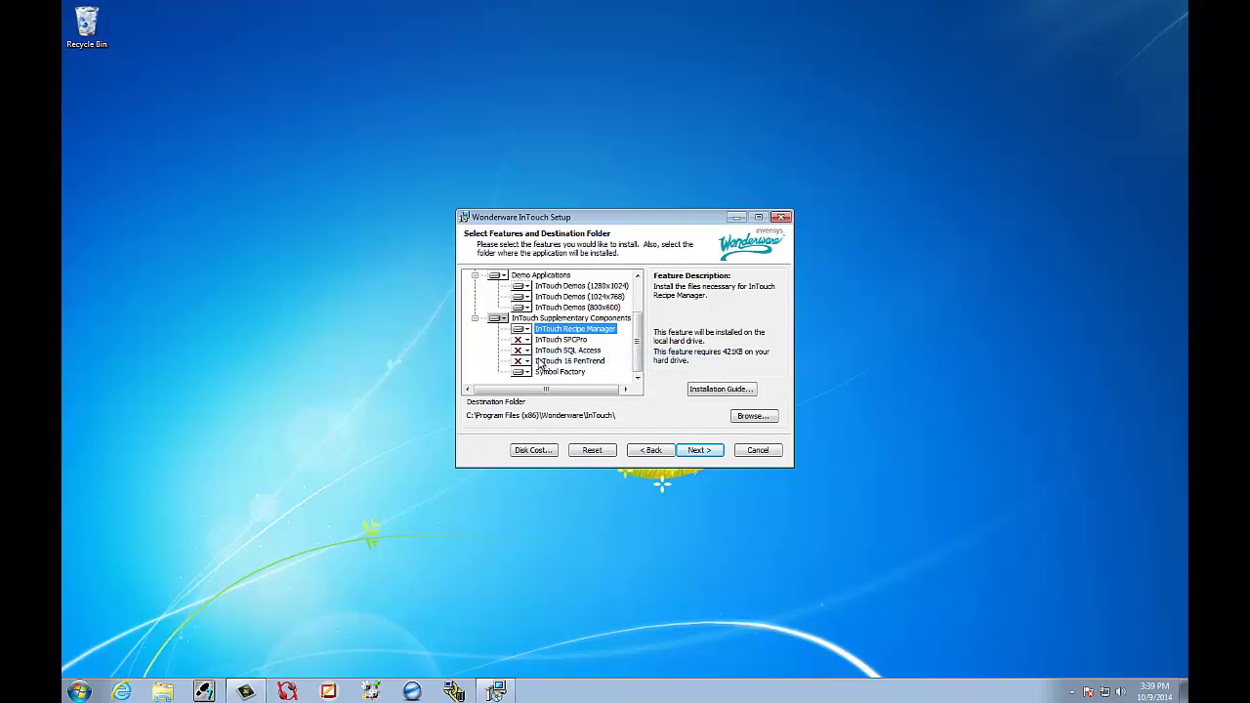
- Exclude the 800x600 and 1024x768 demos from installation and continue
{"action": "left_click", "coordinate": [526, 308]}
{"action": "left_click", "coordinate": [551, 355]}
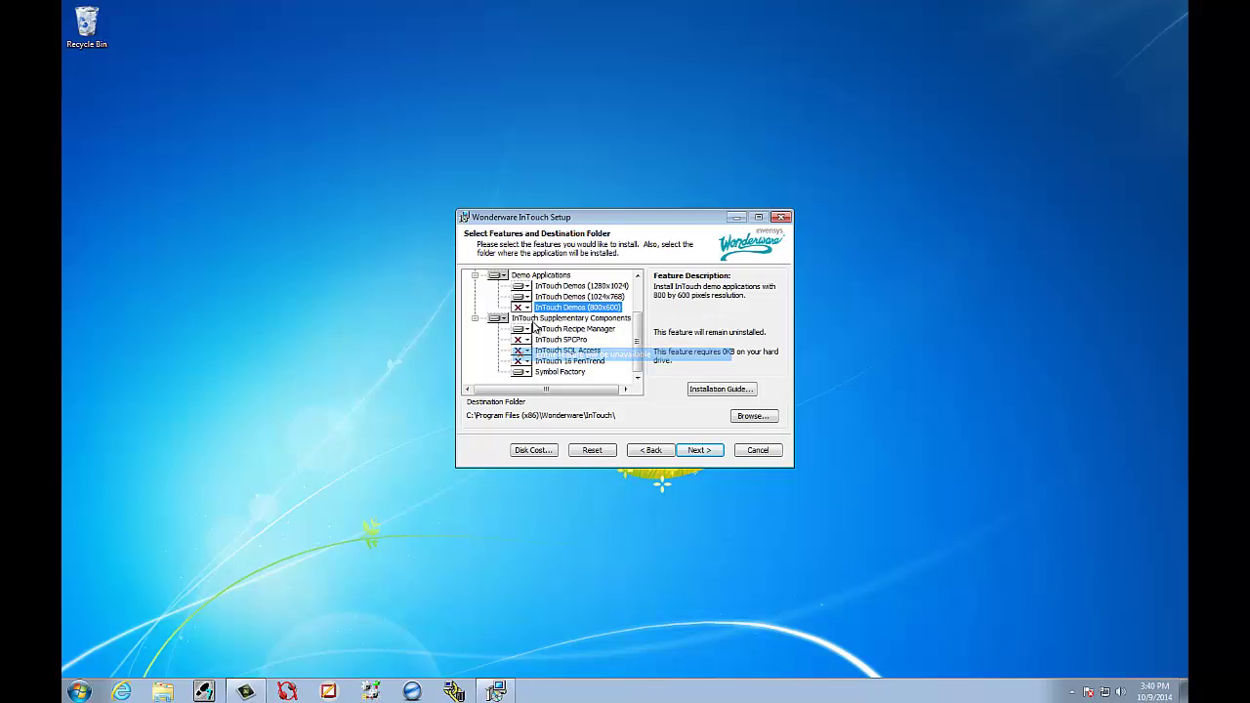
{"action": "left_click", "coordinate": [526, 297]}
{"action": "left_click", "coordinate": [552, 343]}
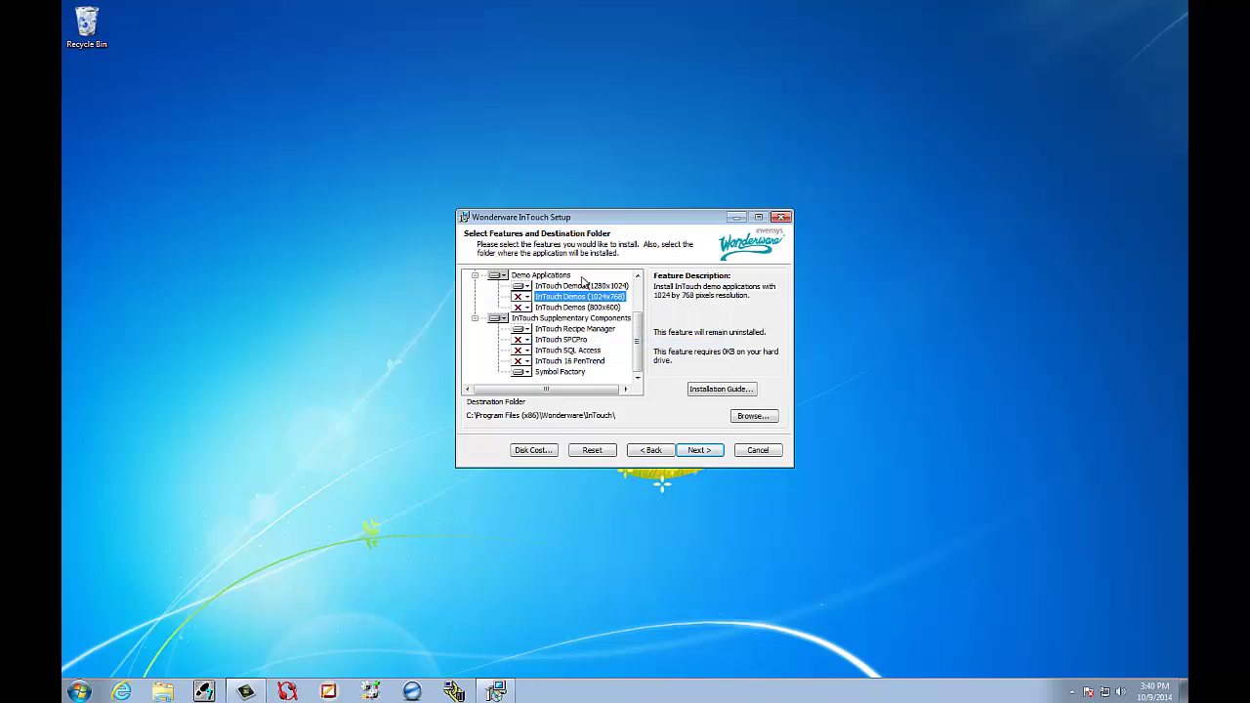
{"action": "left_click", "coordinate": [708, 450]}
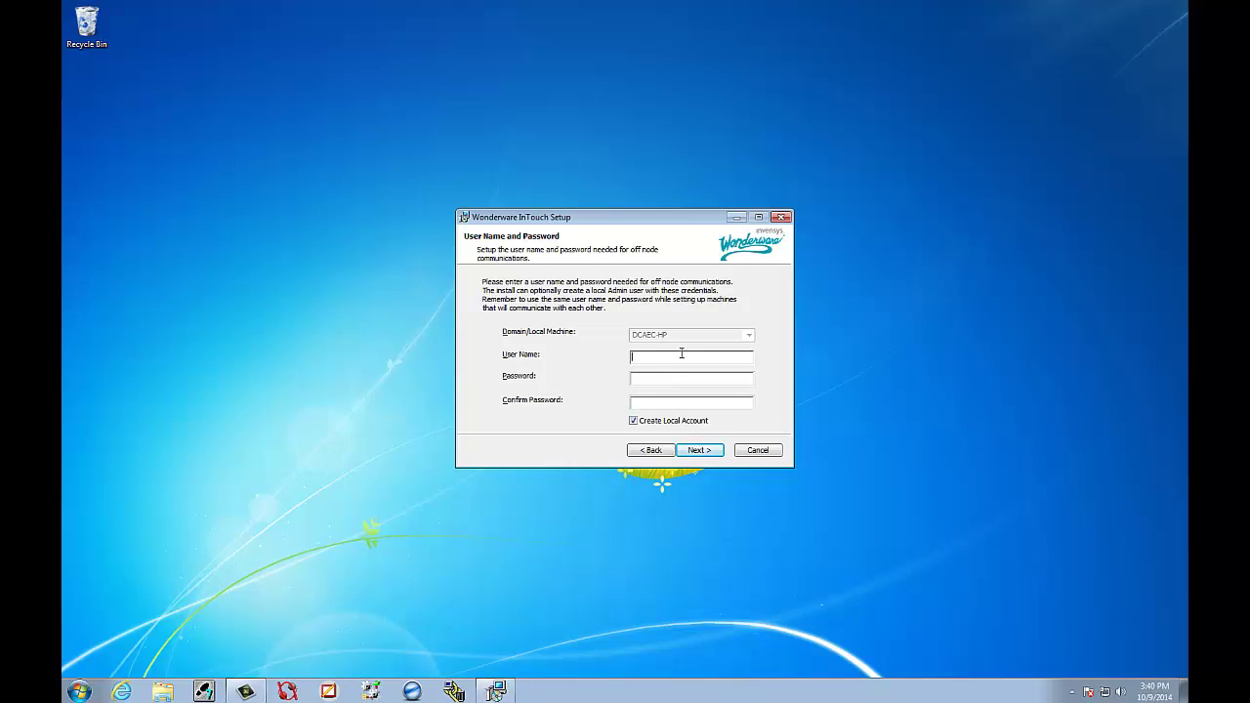
- Enter the off-node user name and password with Create Local Account unchecked
{"action": "left_click", "coordinate": [634, 421]}
{"action": "left_click", "coordinate": [674, 357]}
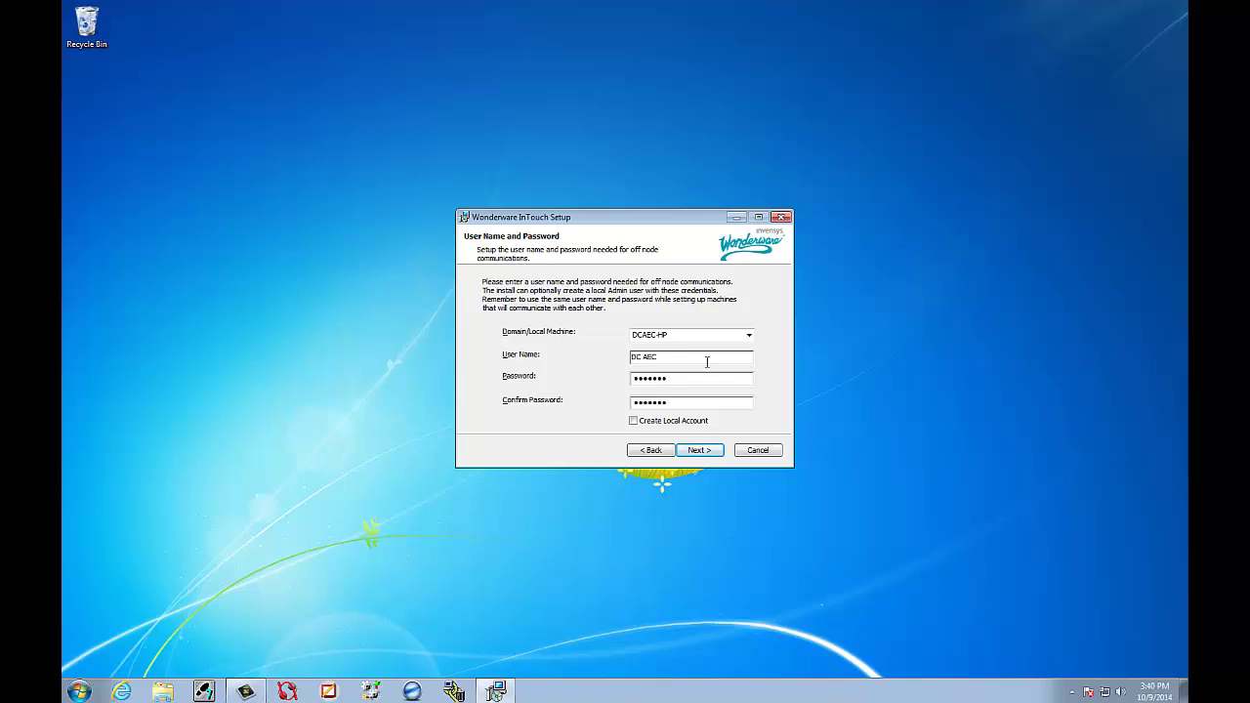
{"action": "type", "text": "DC AEC"}
{"action": "left_click", "coordinate": [695, 451]}
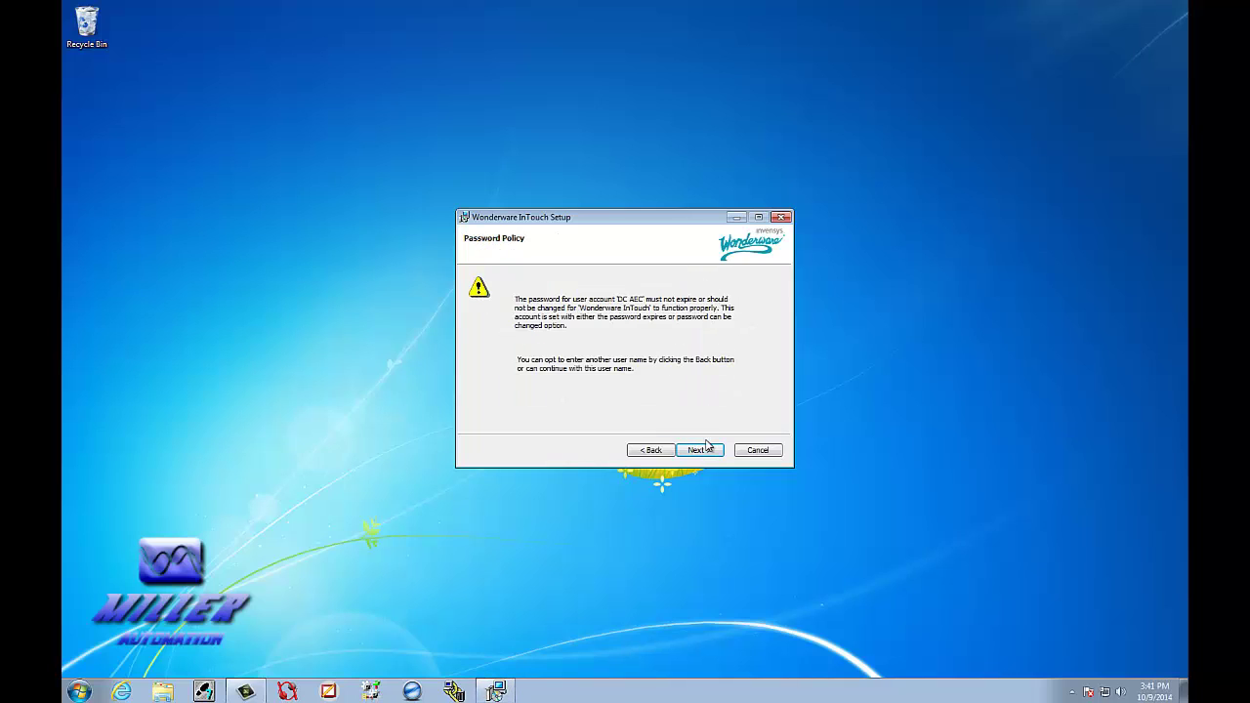
- Accept the password policy notice and start the InTouch installation
{"action": "left_click", "coordinate": [708, 447]}
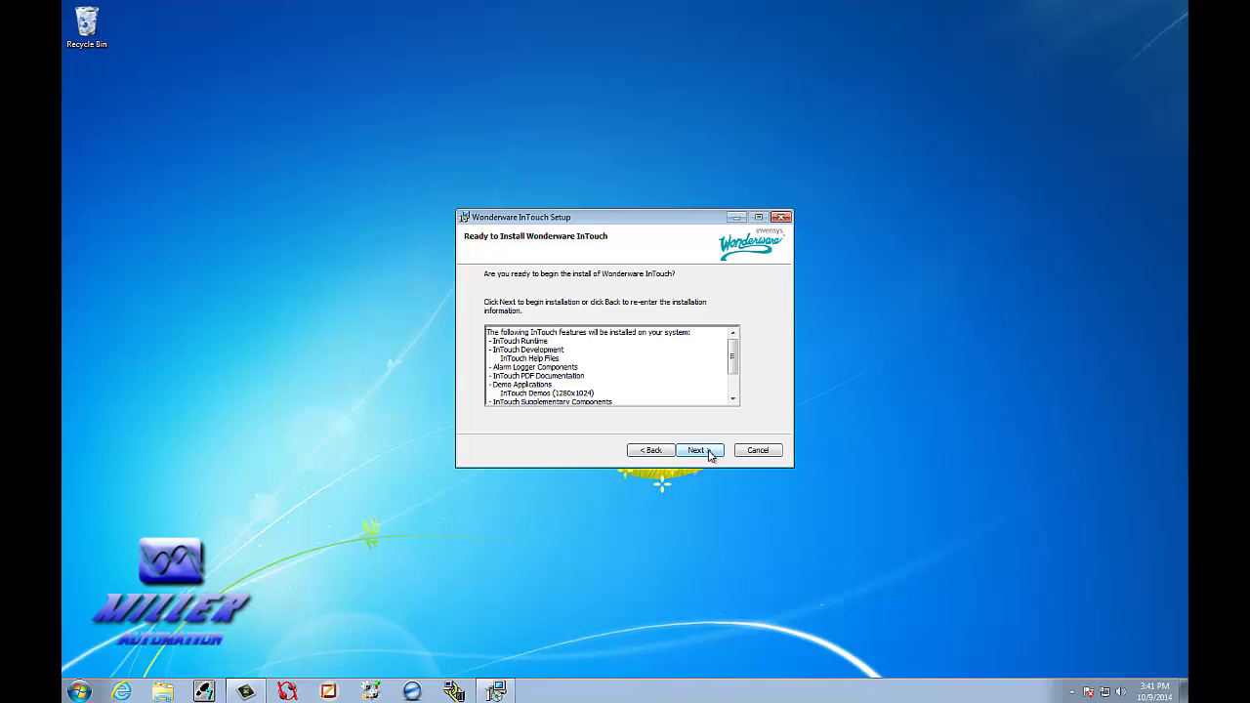
{"action": "scroll", "coordinate": [733, 363], "scroll_direction": "down", "scroll_amount": 1}
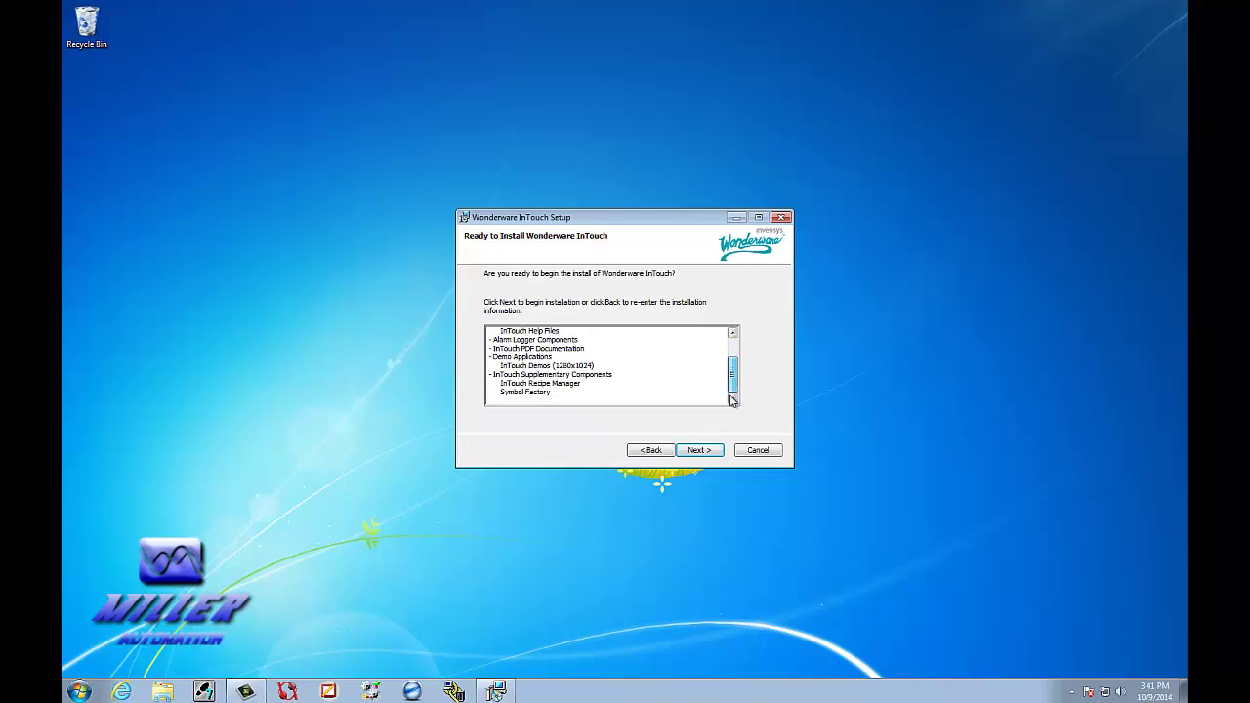
{"action": "left_click", "coordinate": [710, 450]}
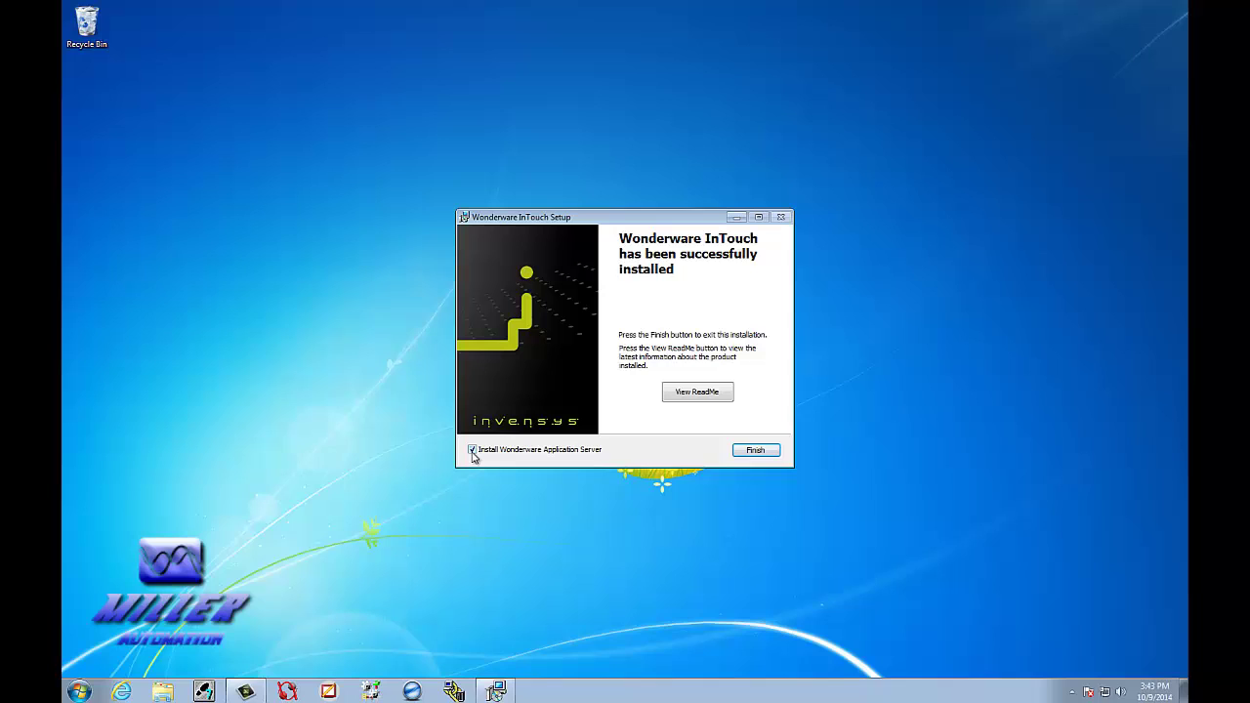
- Finish InTouch setup without rebooting, set the Application Server setup location to E:\setup.exe, and launch it
{"action": "left_click", "coordinate": [778, 454]}
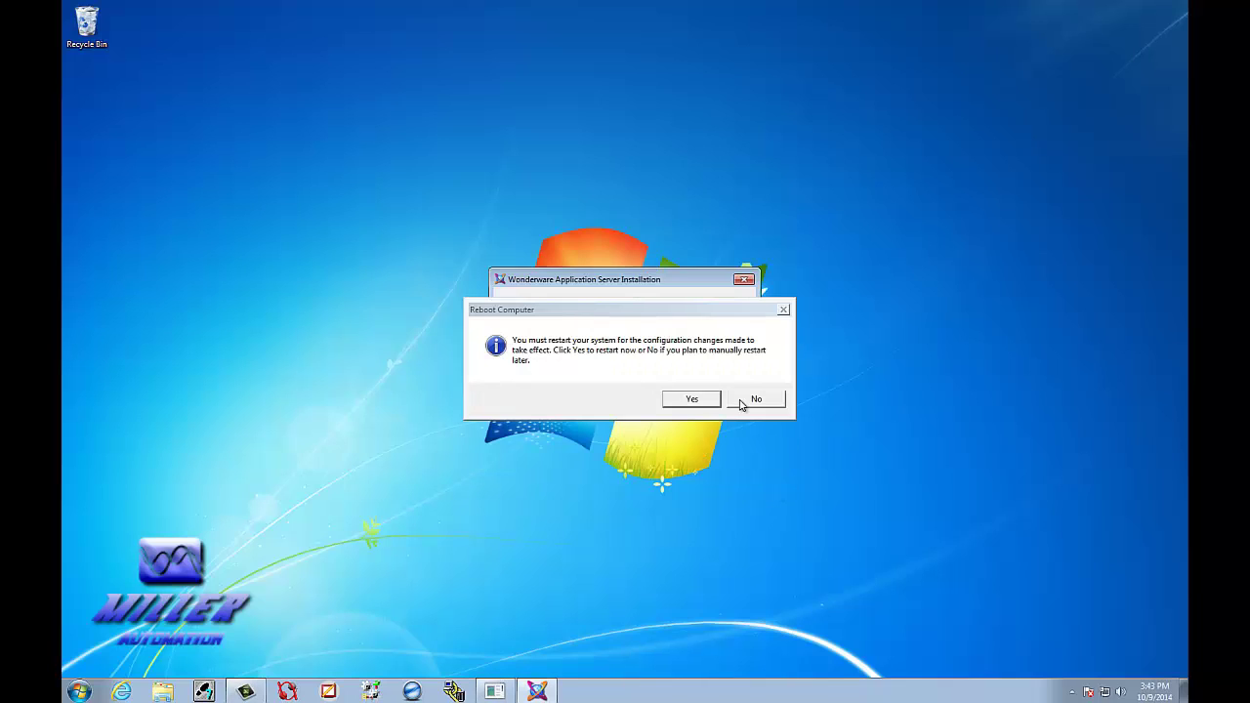
{"action": "left_click", "coordinate": [754, 400]}
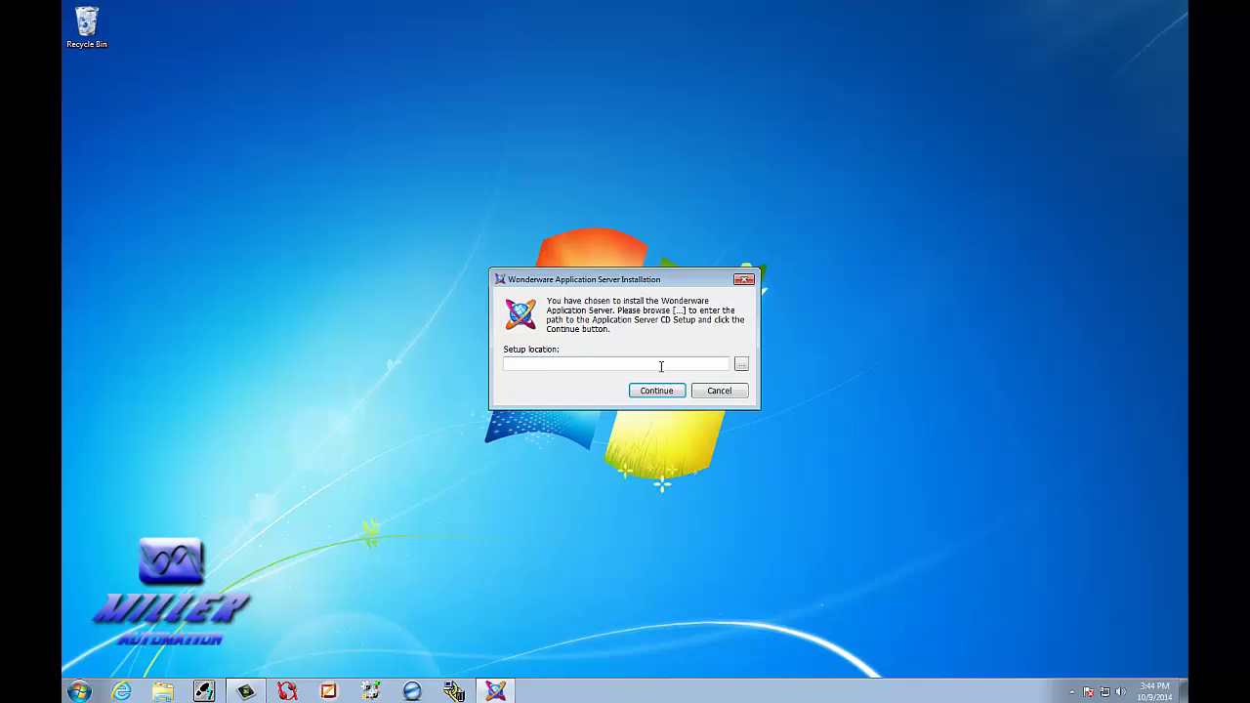
{"action": "left_click", "coordinate": [741, 364]}
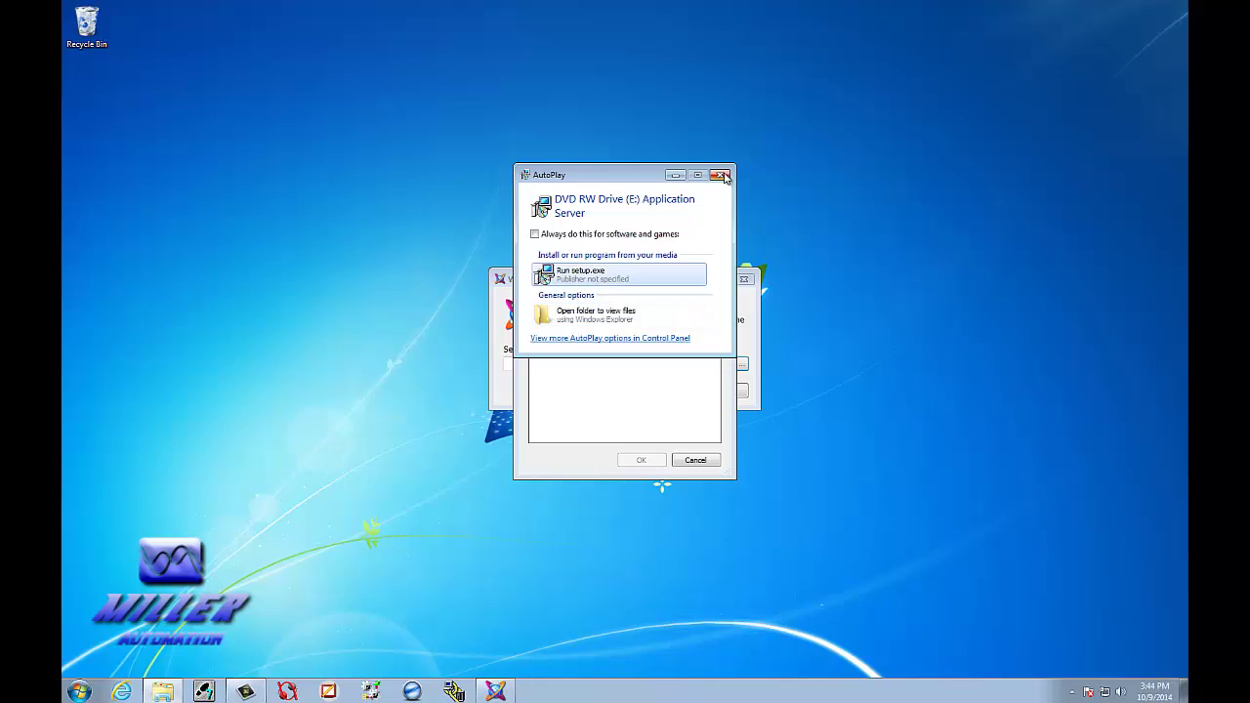
{"action": "left_click", "coordinate": [724, 176]}
{"action": "left_click", "coordinate": [583, 339]}
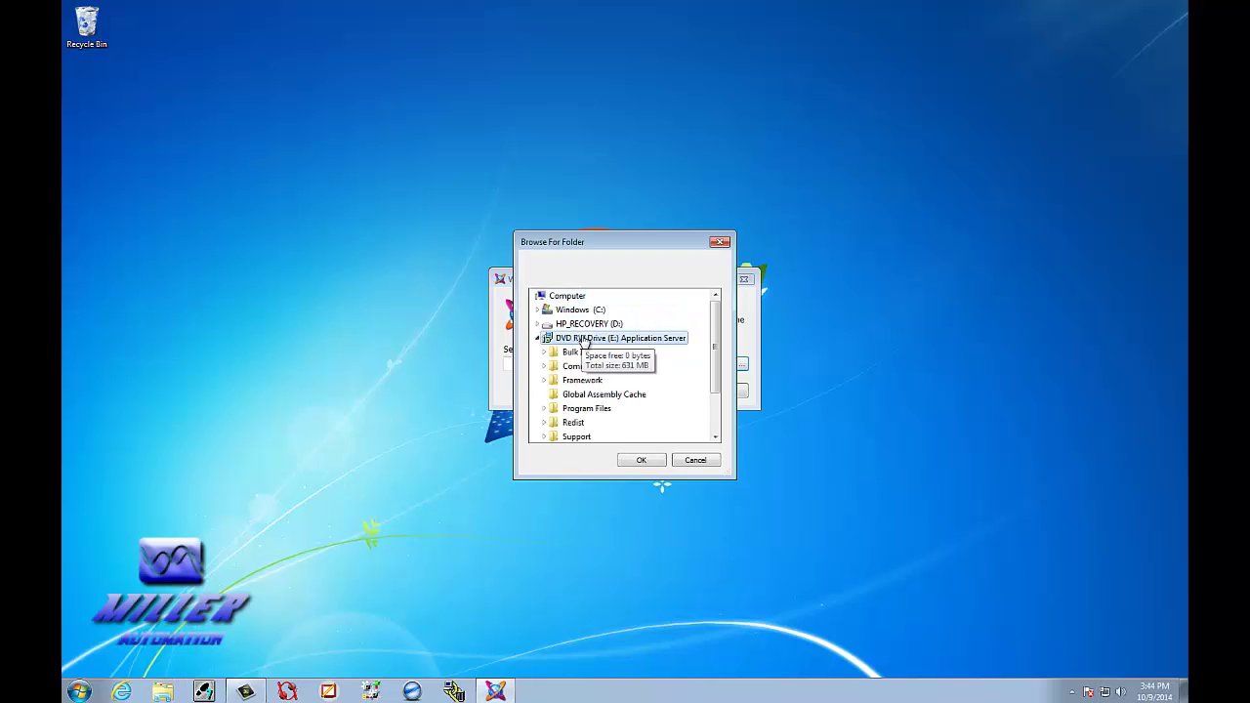
{"action": "left_click", "coordinate": [641, 461]}
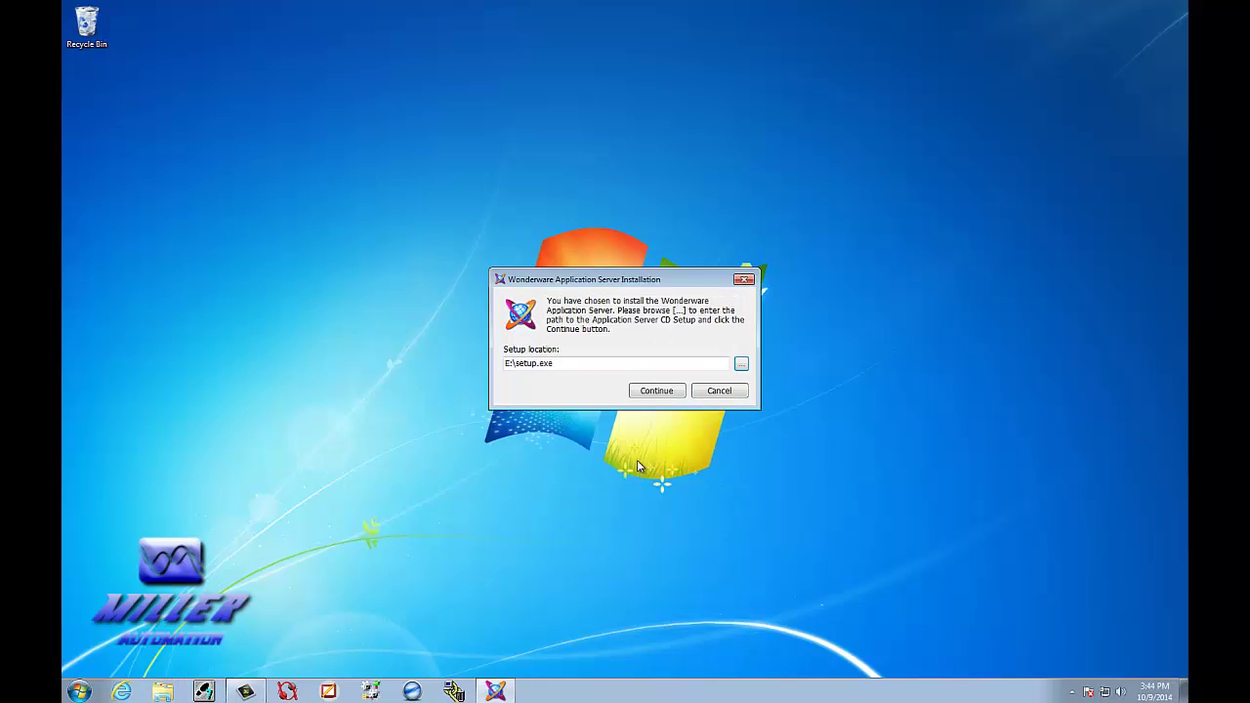
{"action": "left_click", "coordinate": [668, 396]}
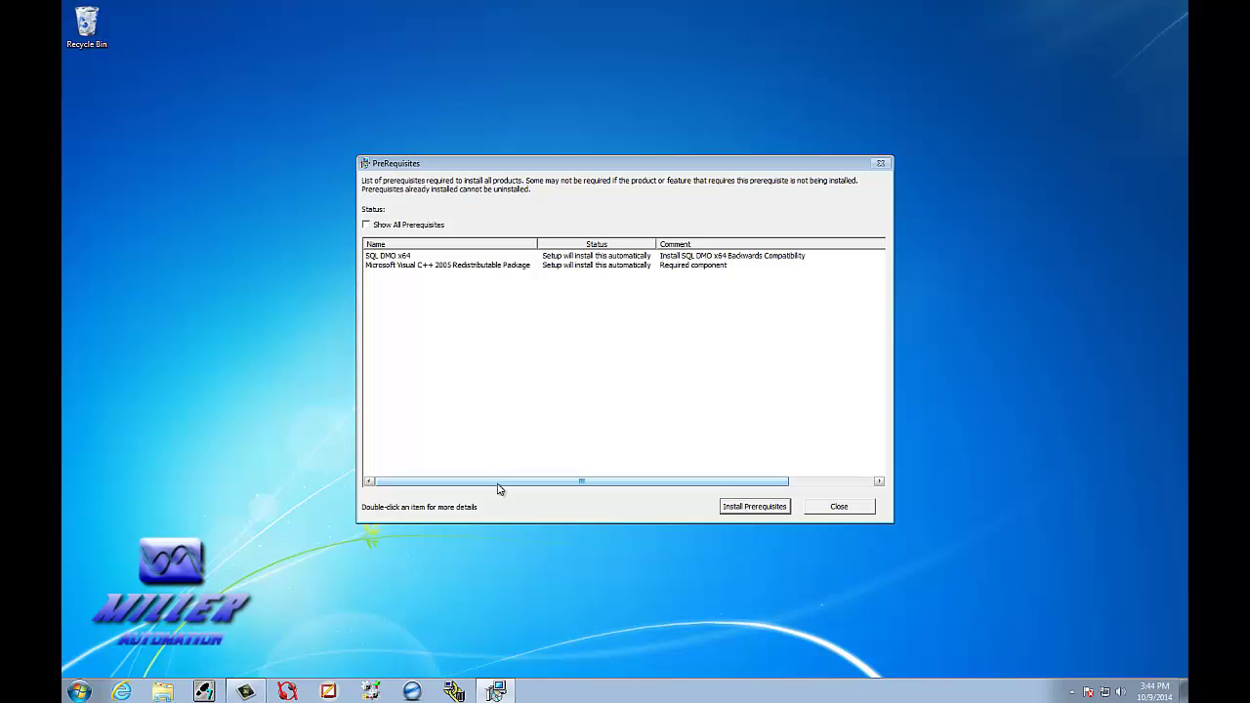
- Install the SQL DMO x64 and Visual C++ 2005 Redistributable prerequisites, then continue
{"action": "left_click", "coordinate": [760, 507]}
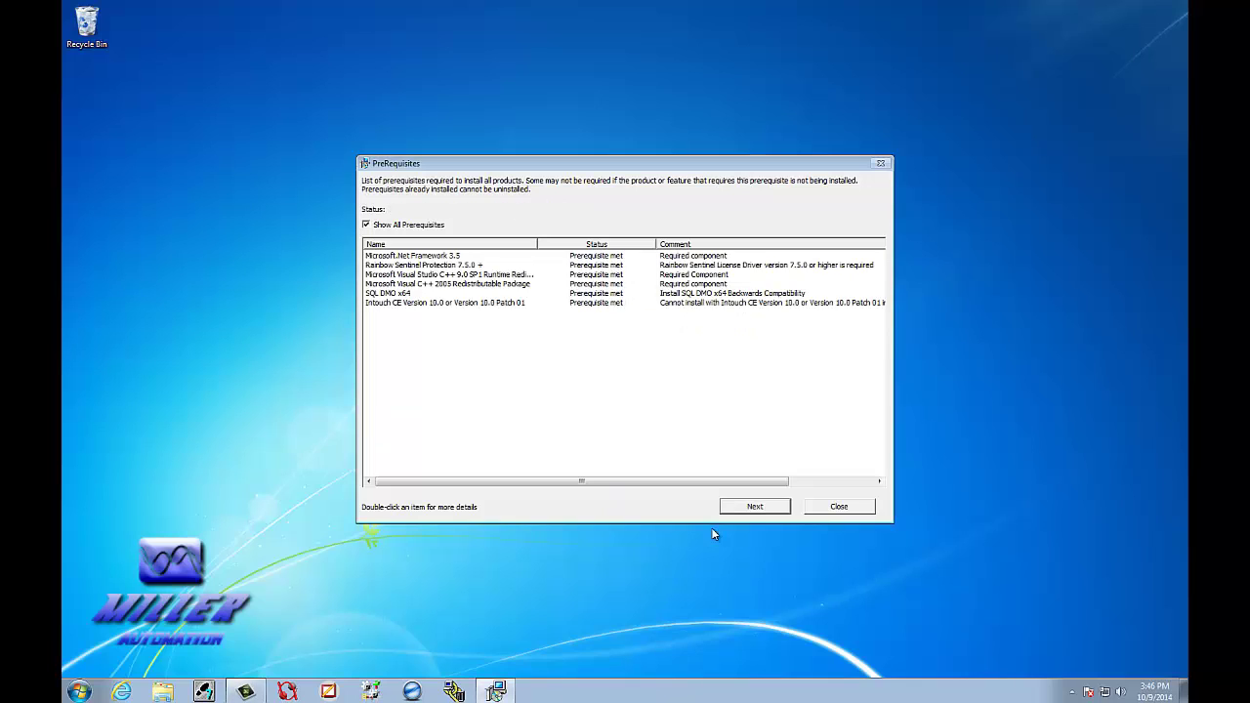
{"action": "left_click", "coordinate": [753, 506]}
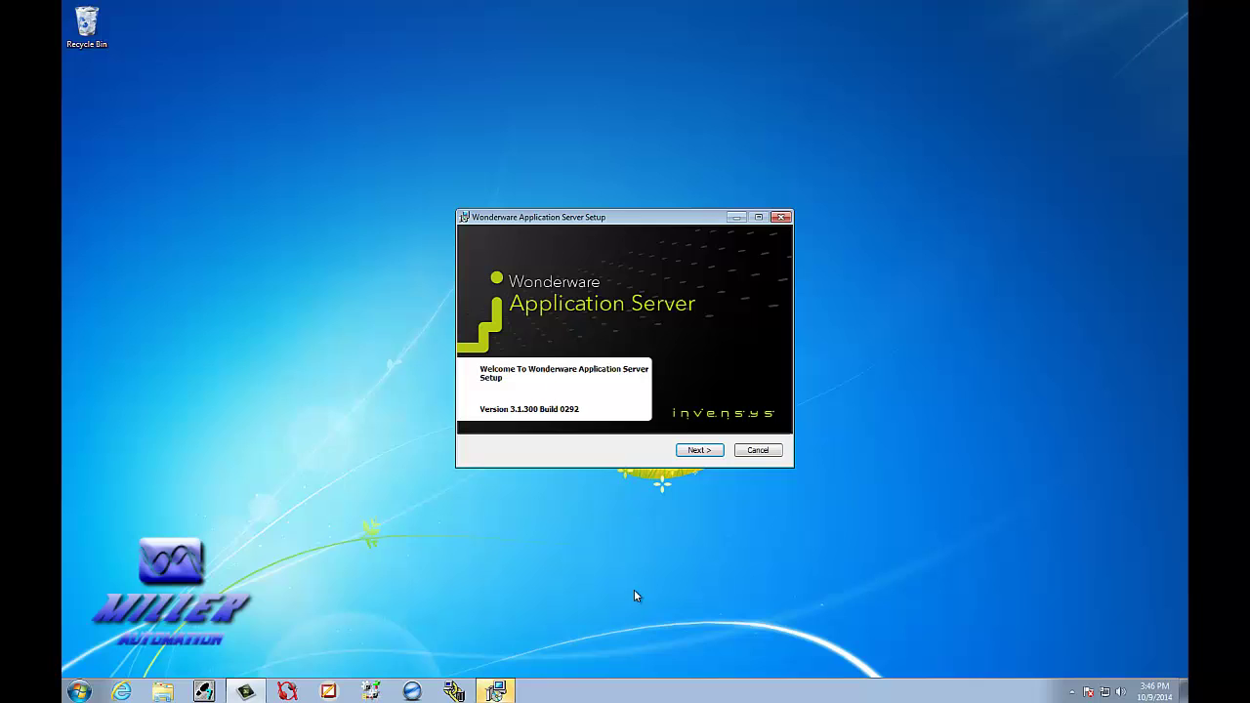
- Accept the Application Server licence, keep all four features, acknowledge the desktop OS warning, and install
{"action": "left_click", "coordinate": [709, 455]}
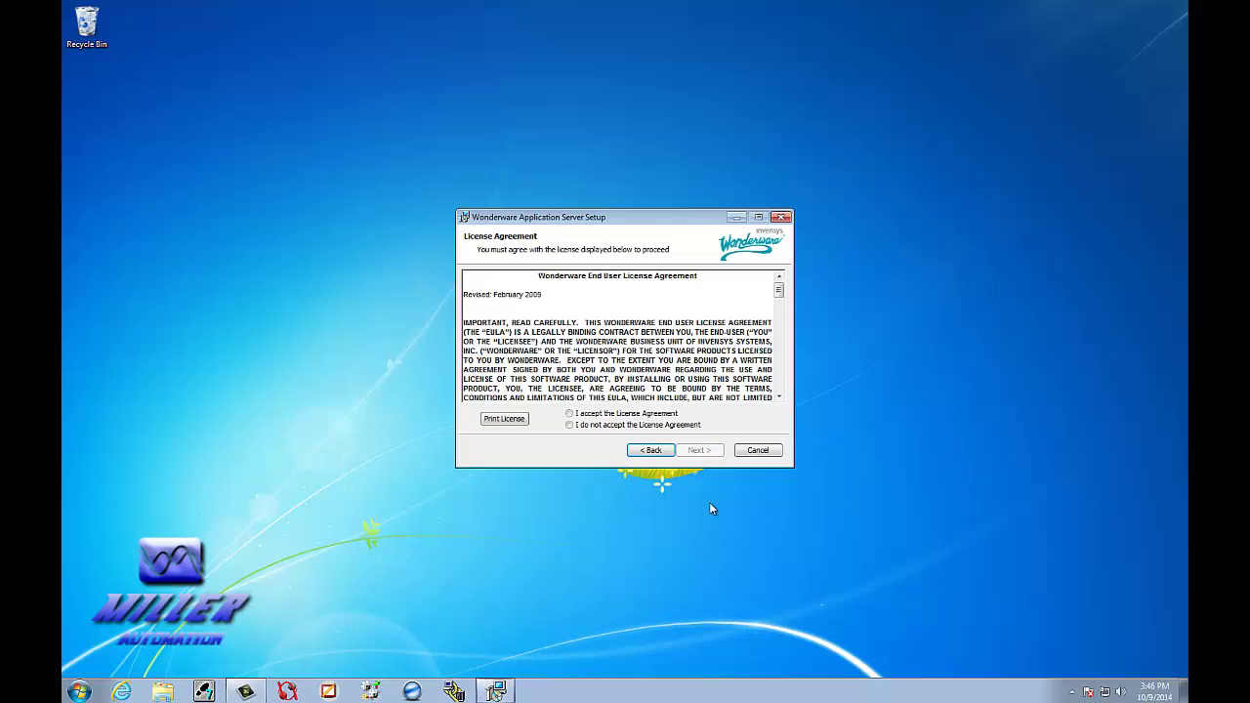
{"action": "left_click", "coordinate": [573, 416]}
{"action": "left_click", "coordinate": [719, 452]}
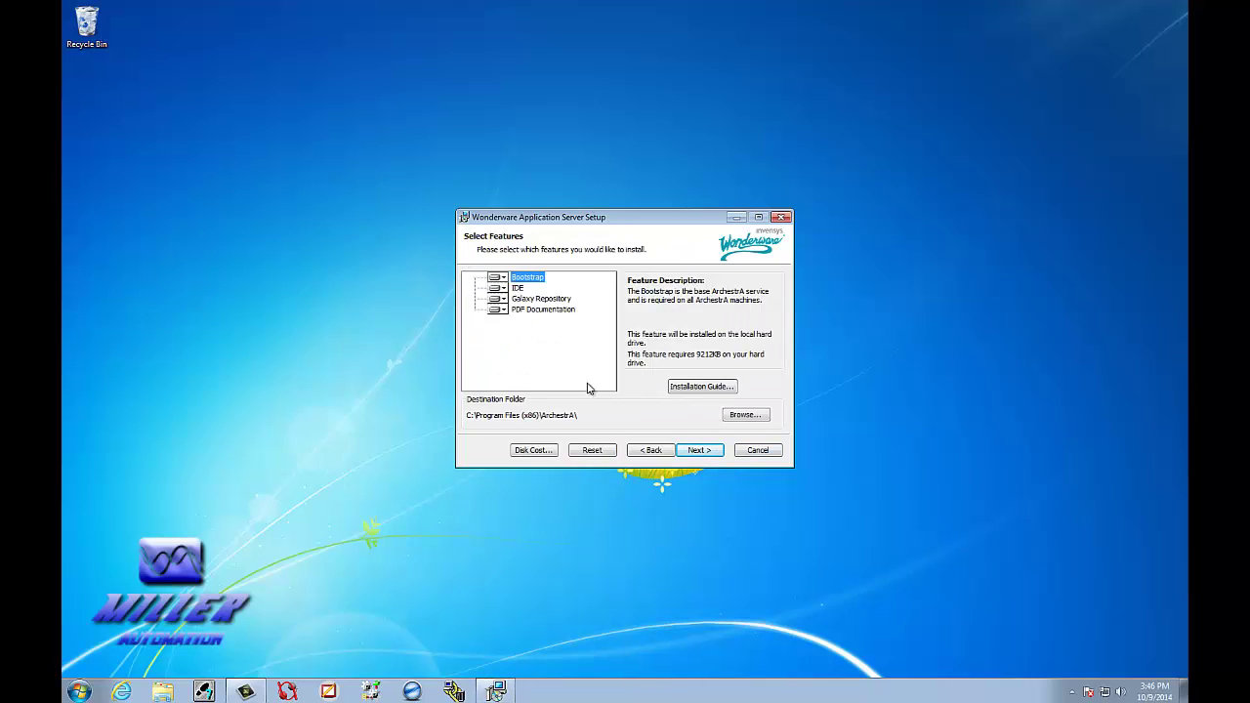
{"action": "left_click", "coordinate": [703, 451]}
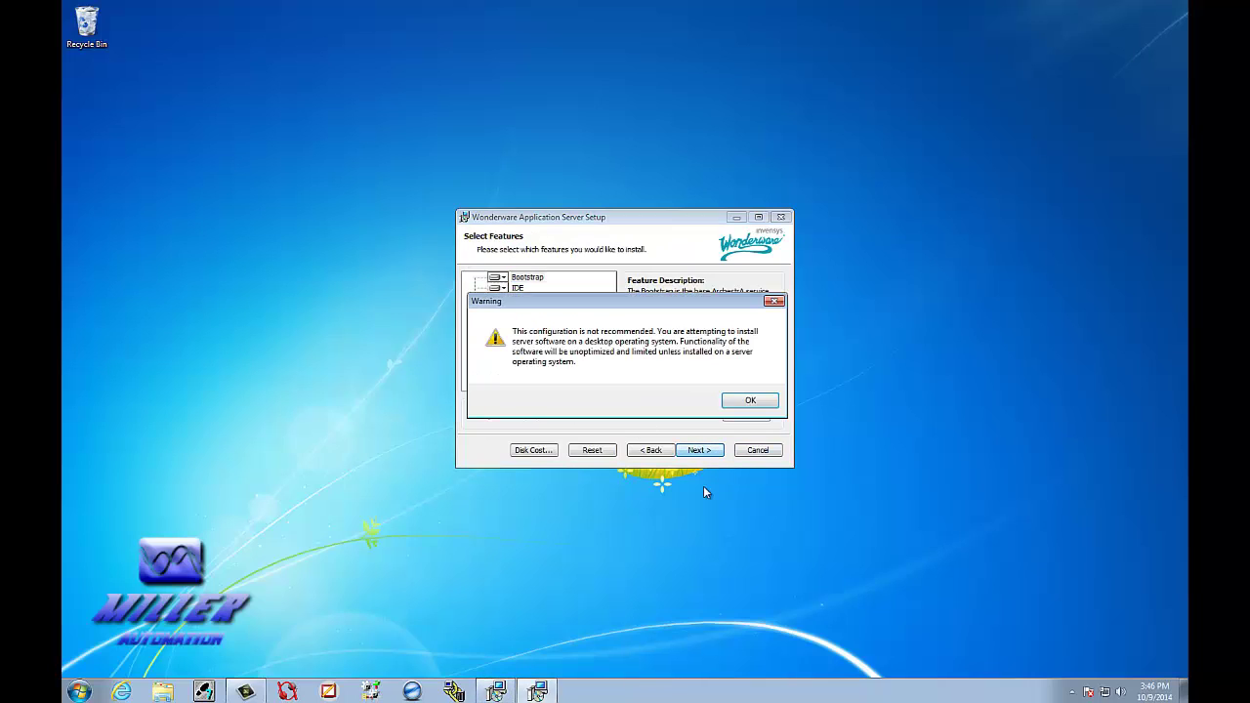
{"action": "left_click", "coordinate": [747, 402]}
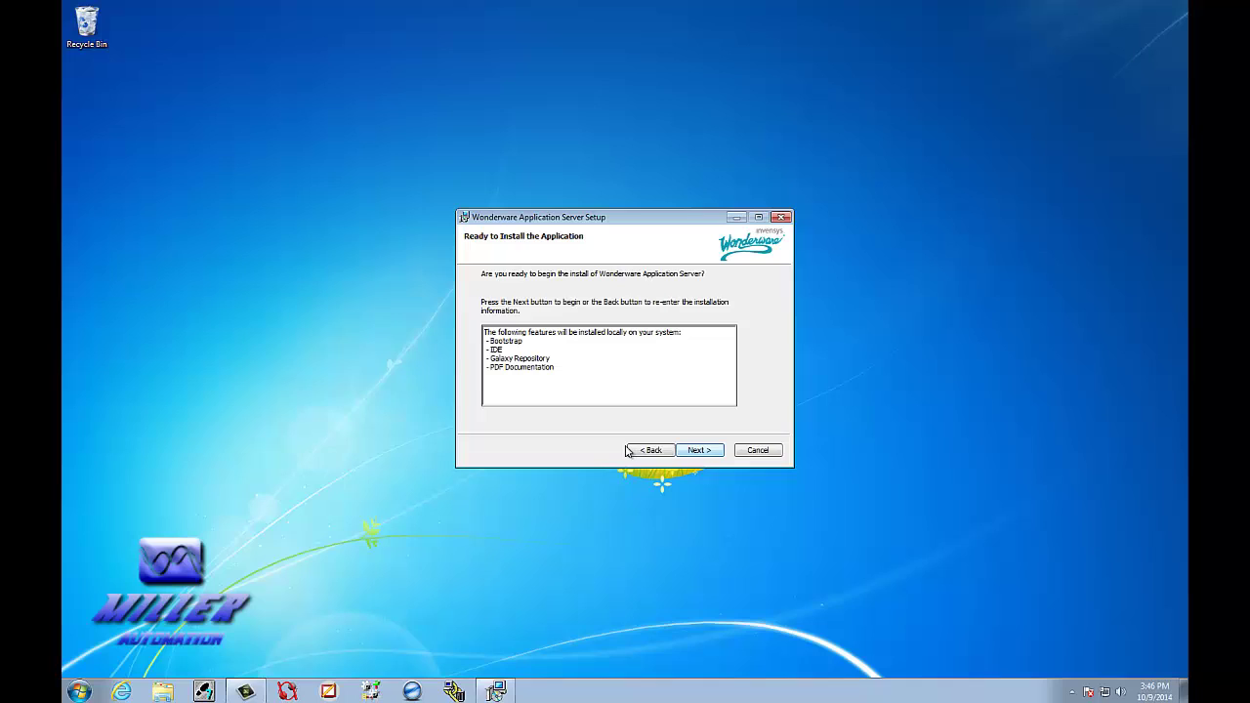
{"action": "key", "text": "Return"}
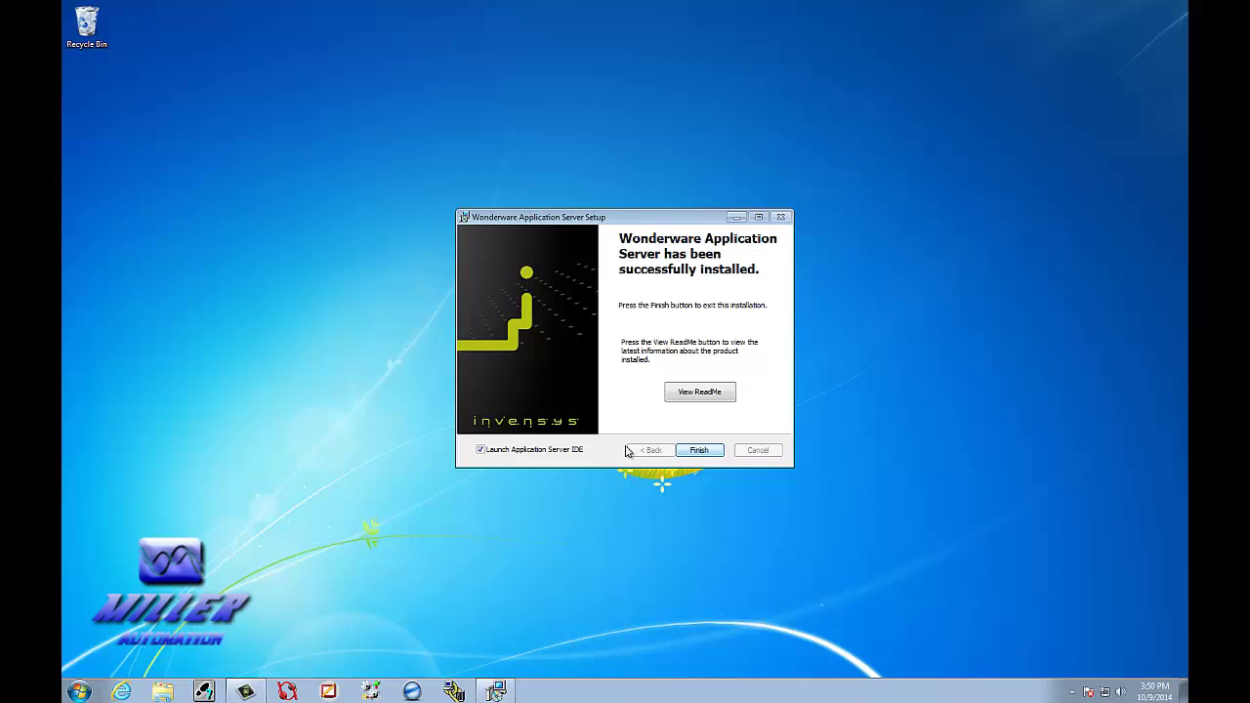
- Close the finished installer, dismiss the restart prompt, and launch Wonderware > Common > License Utility
{"action": "key", "text": "Return"}
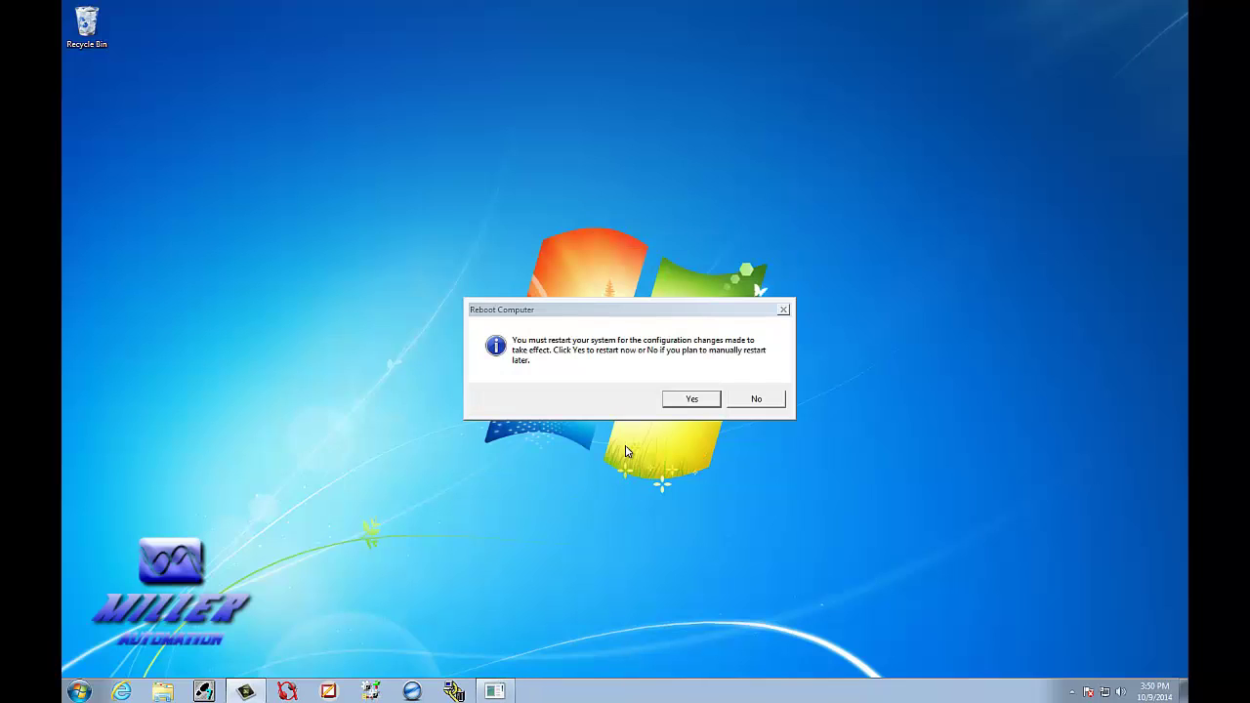
{"action": "key", "text": "Return"}
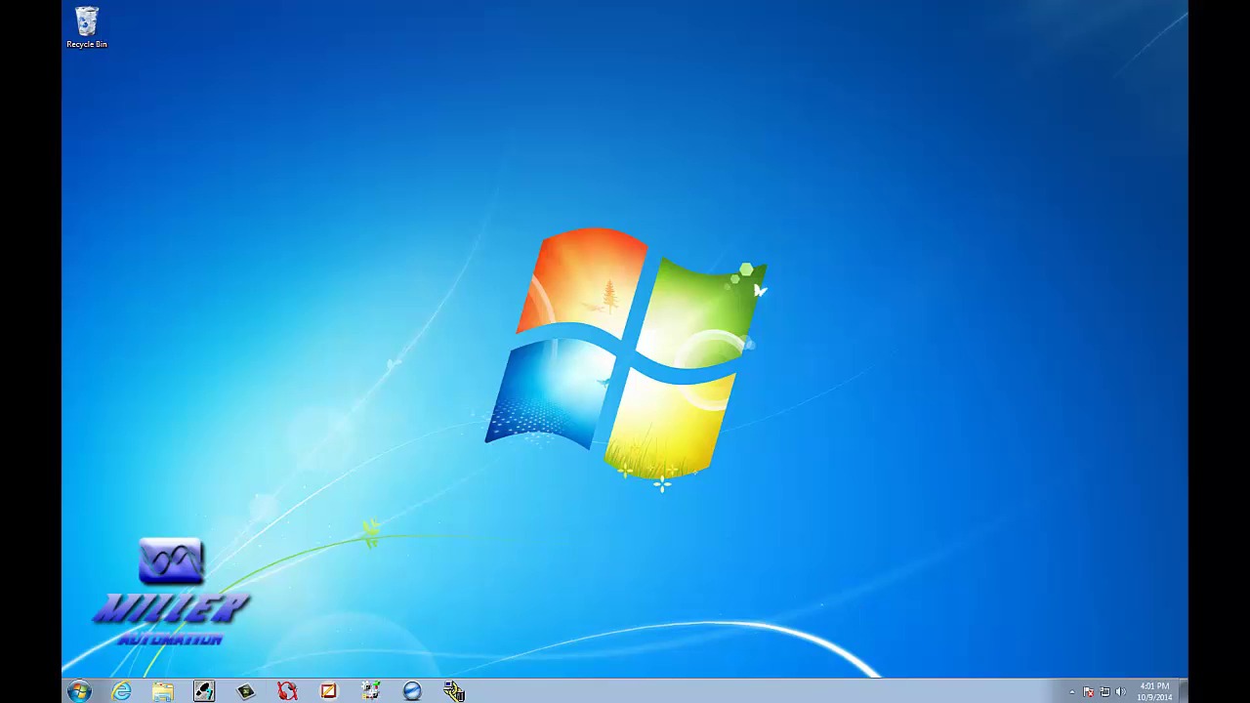
{"action": "left_click", "coordinate": [80, 692]}
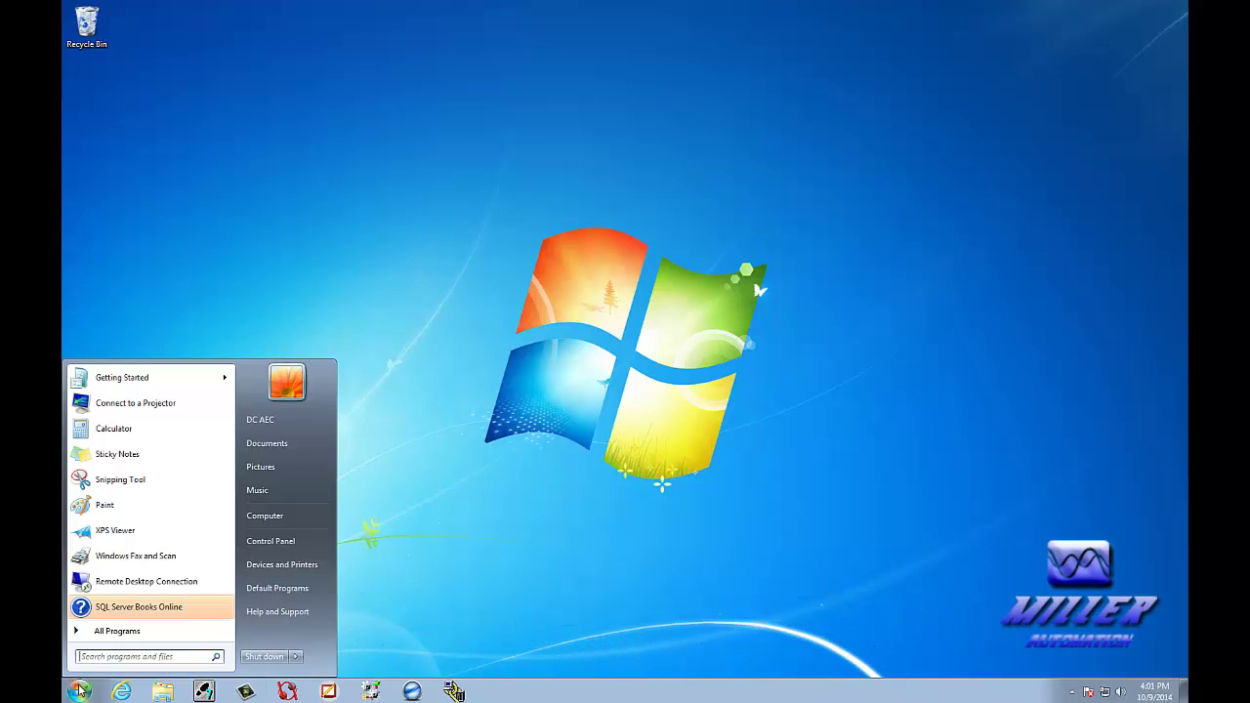
{"action": "left_click", "coordinate": [111, 636]}
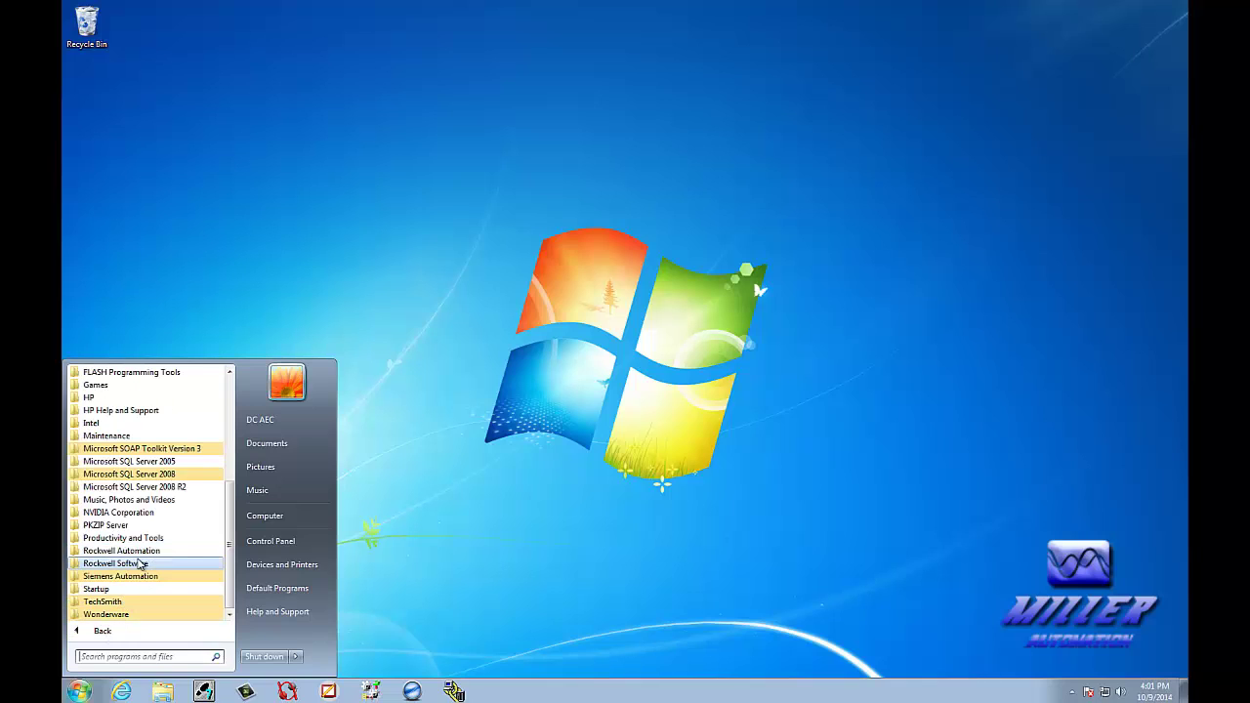
{"action": "left_click", "coordinate": [105, 615]}
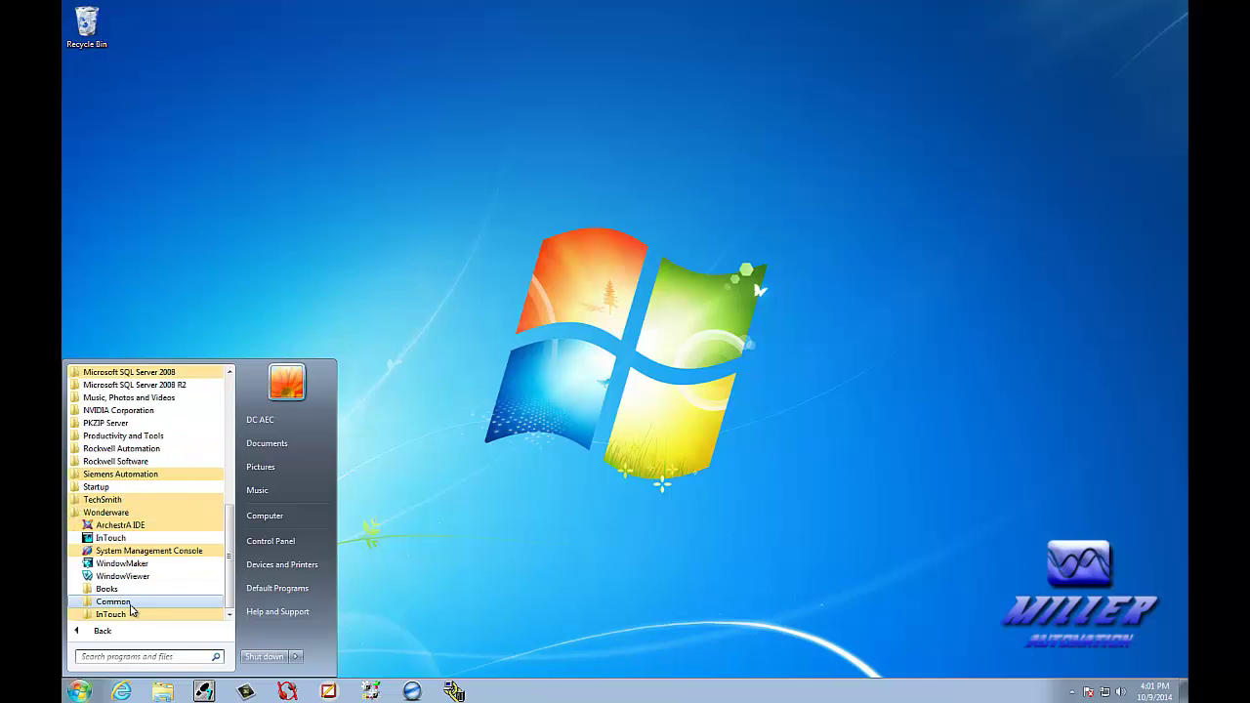
{"action": "left_click", "coordinate": [129, 603]}
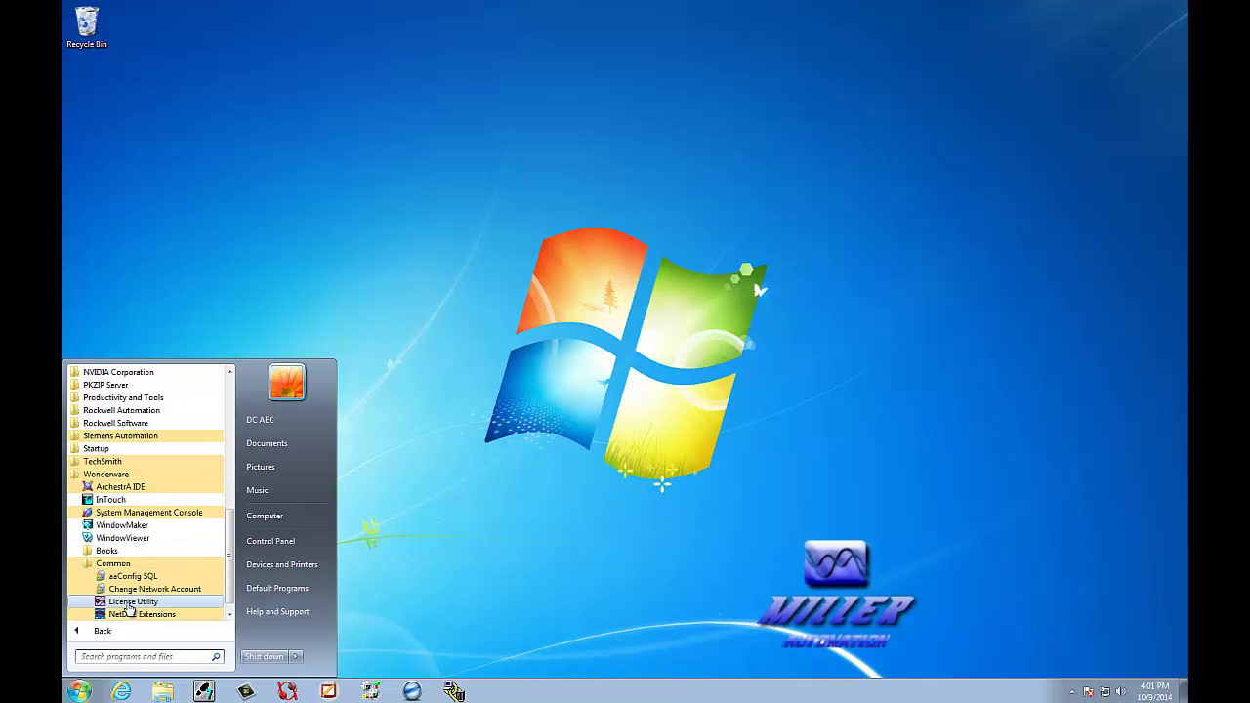
{"action": "left_click", "coordinate": [127, 602]}
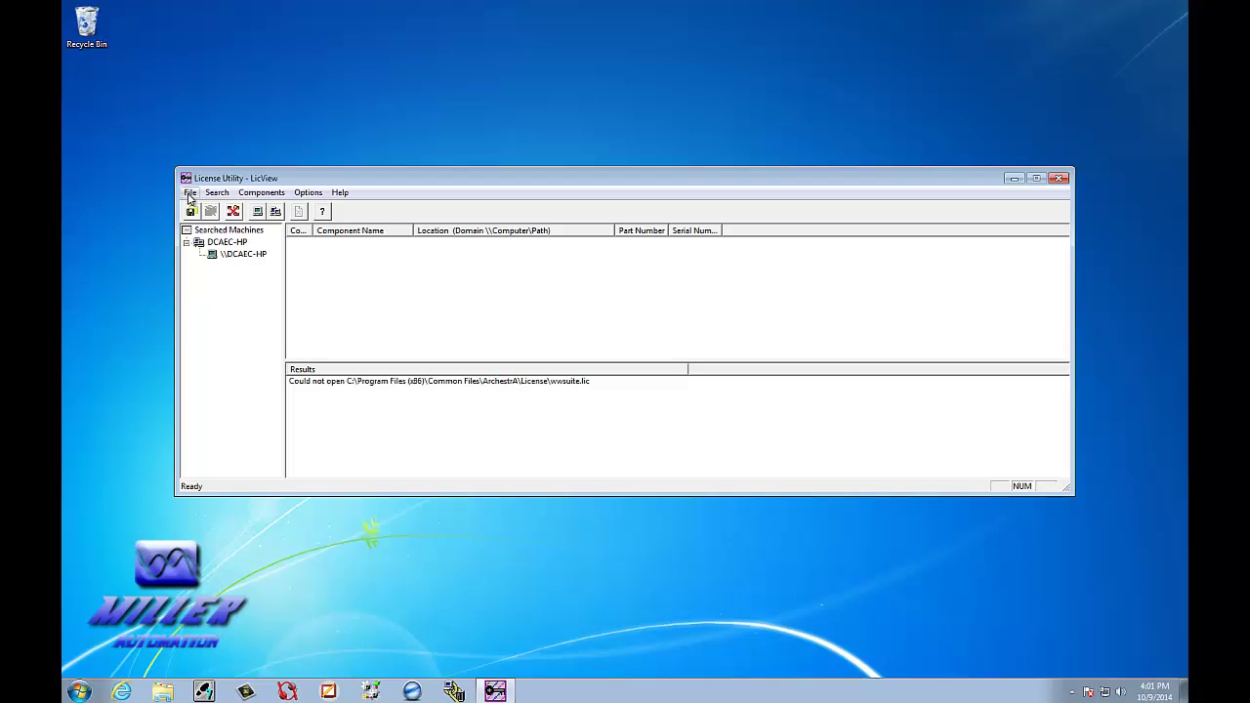
- Install the wwsuite licence file from Local Disk (H:) onto this computer, then close LicView
{"action": "left_click", "coordinate": [190, 192]}
{"action": "left_click", "coordinate": [215, 204]}
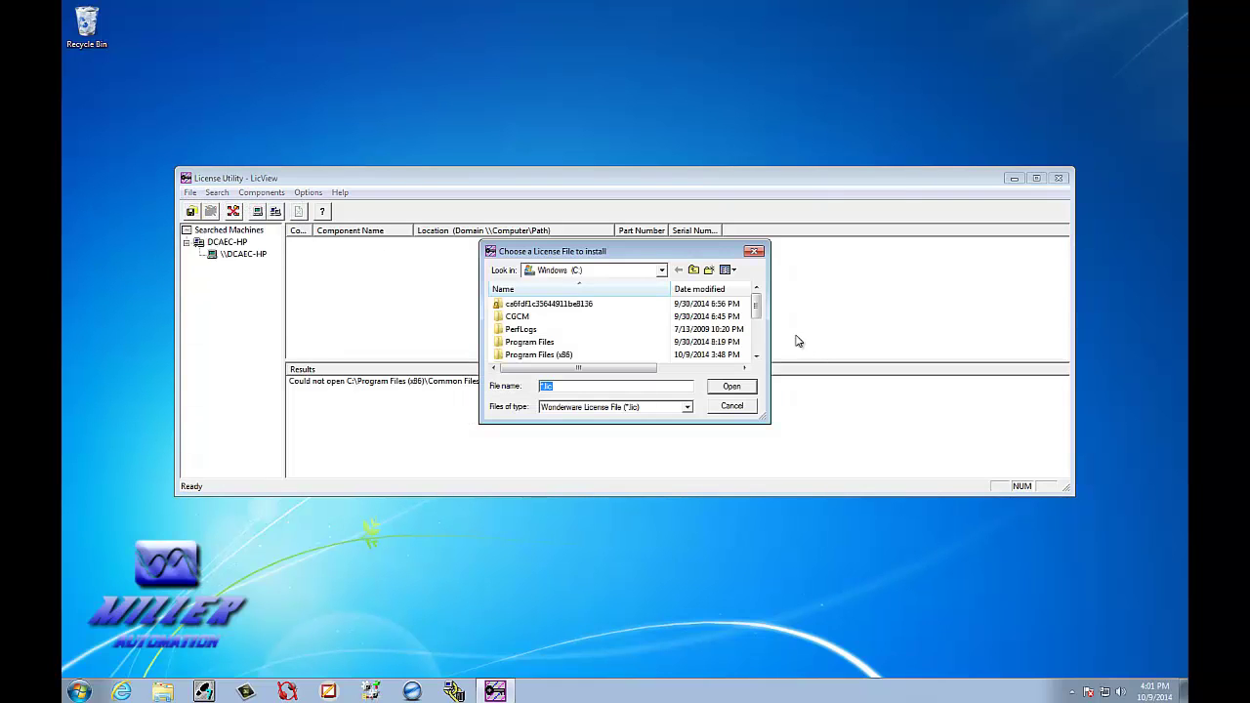
{"action": "left_click", "coordinate": [663, 270]}
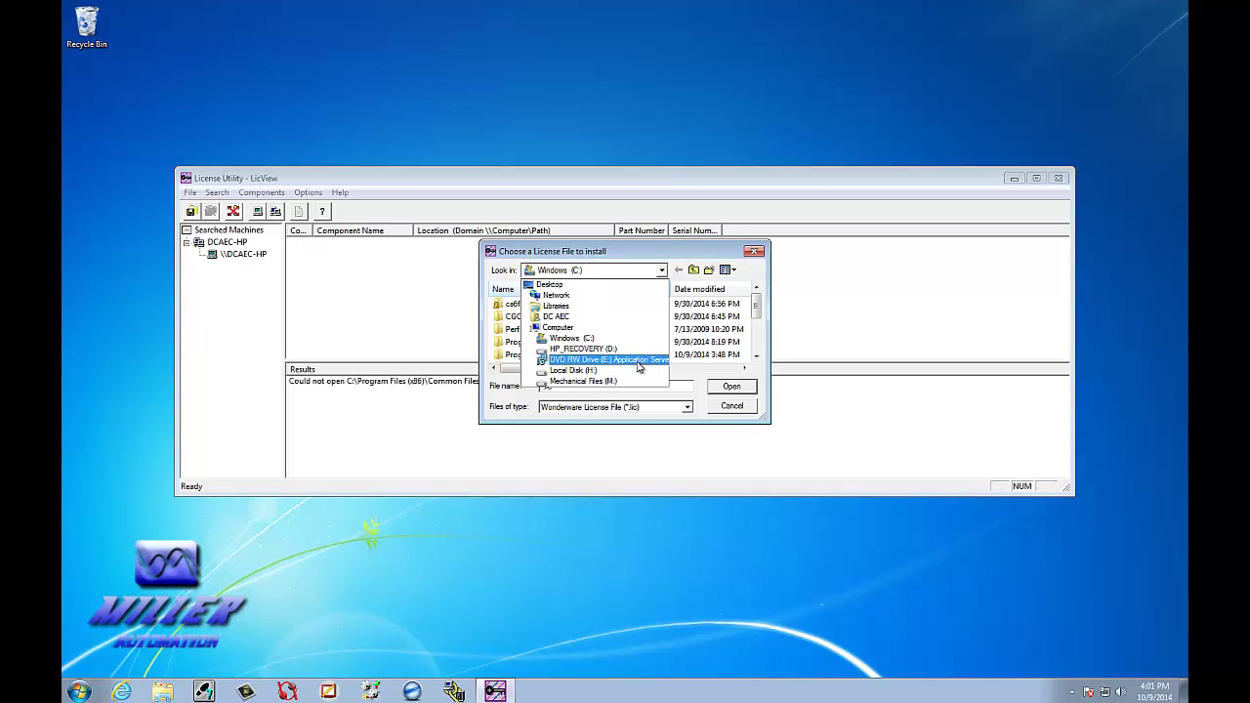
{"action": "left_click", "coordinate": [581, 374]}
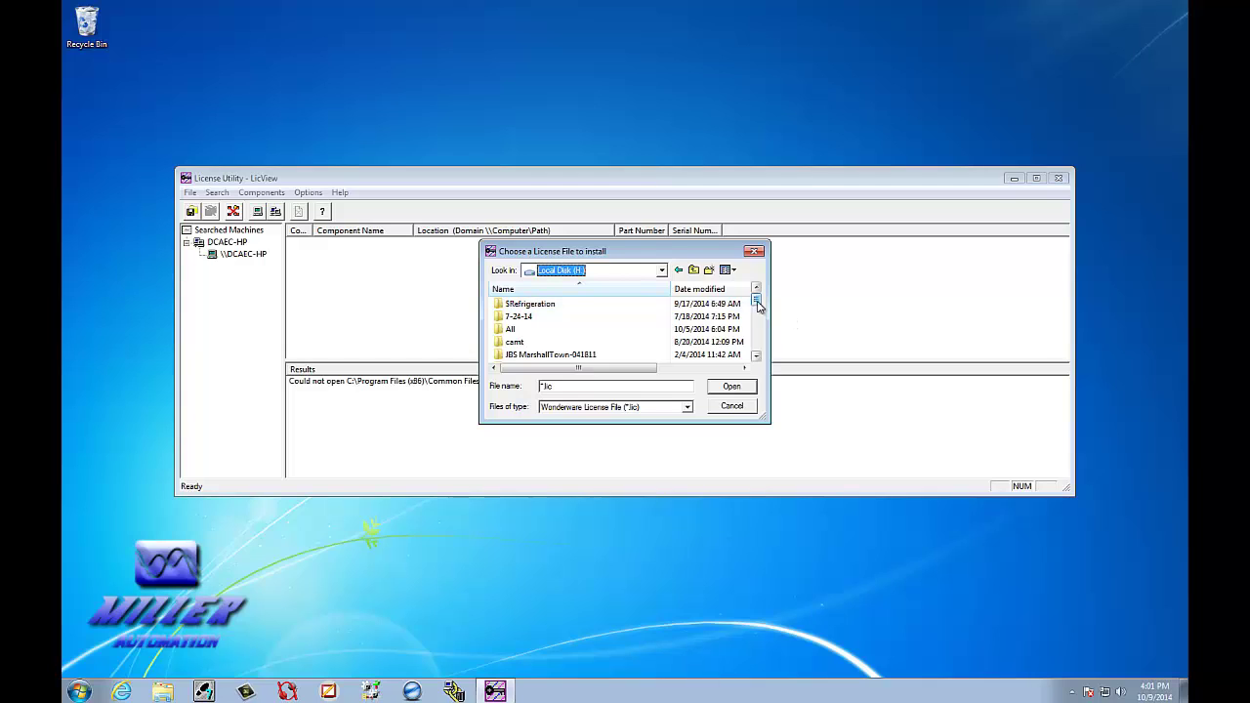
{"action": "left_click_drag", "start_coordinate": [759, 307], "coordinate": [755, 357]}
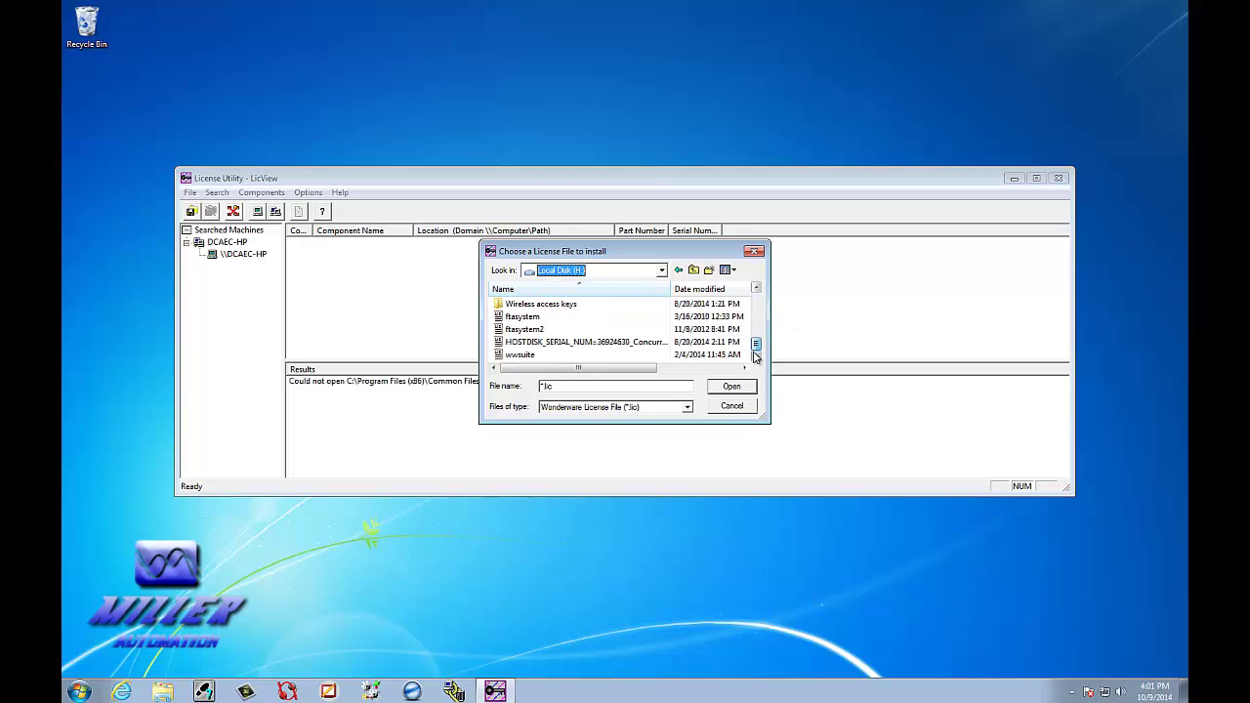
{"action": "left_click", "coordinate": [517, 355]}
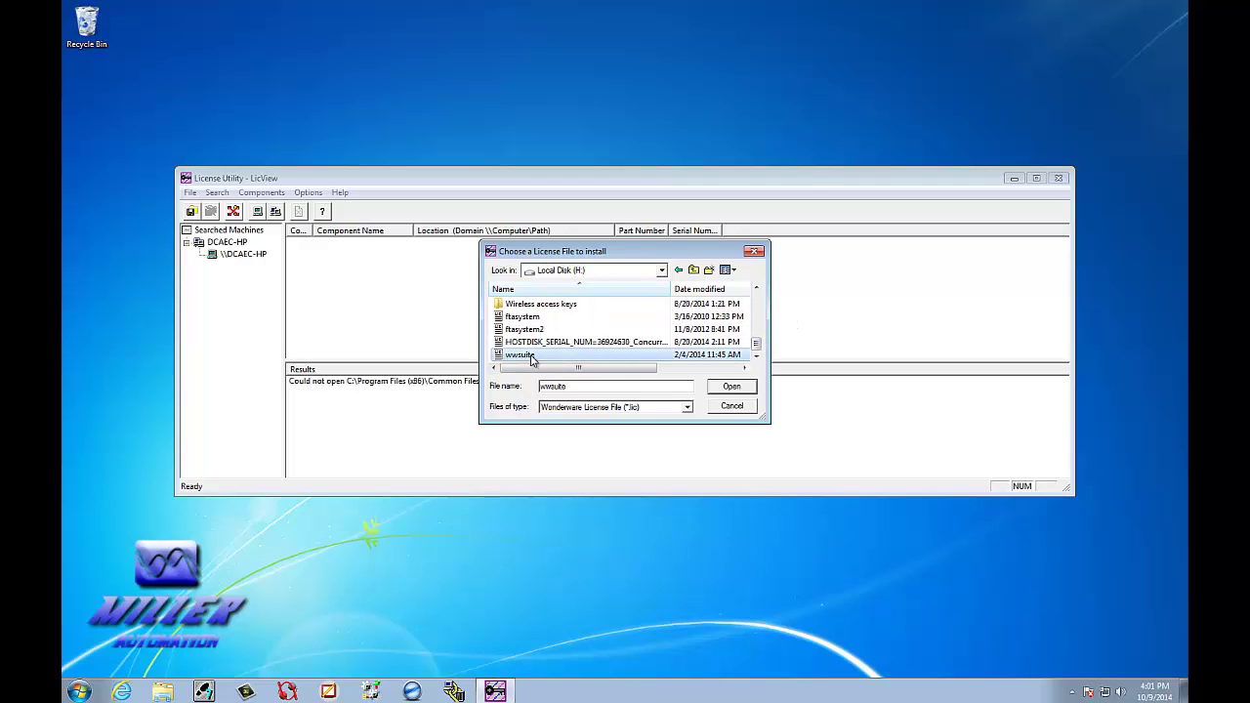
{"action": "left_click", "coordinate": [735, 386]}
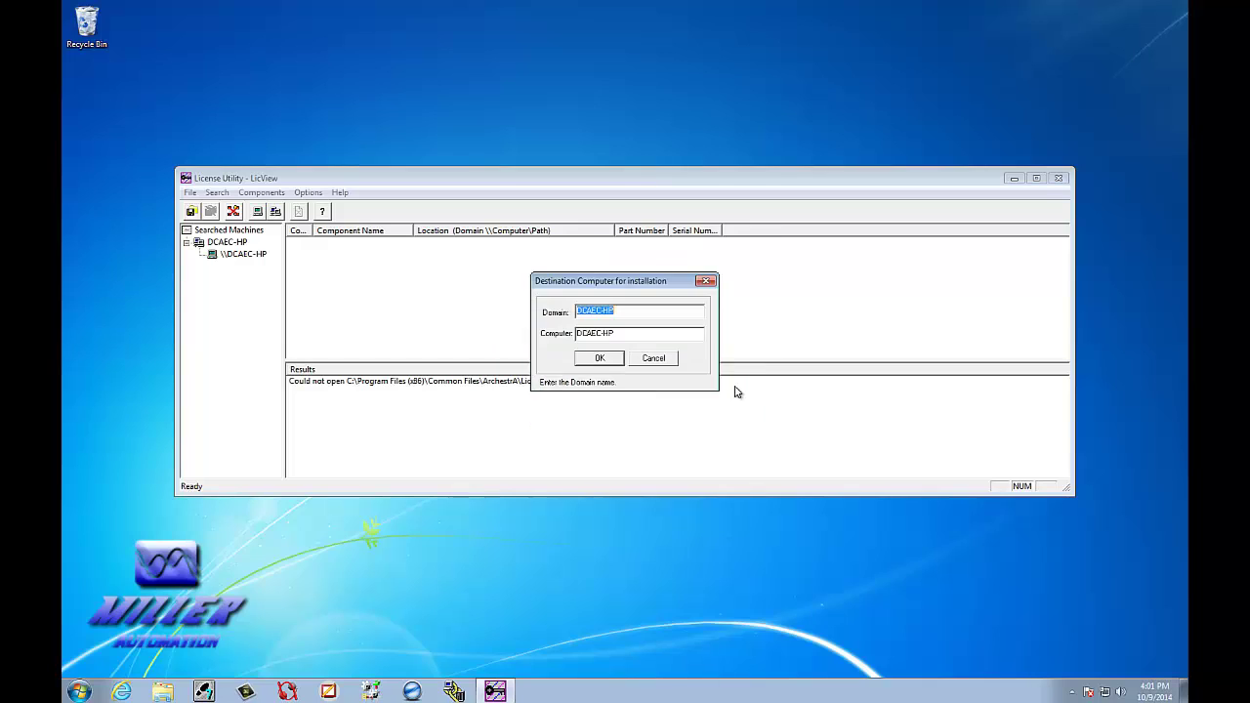
{"action": "left_click", "coordinate": [600, 358]}
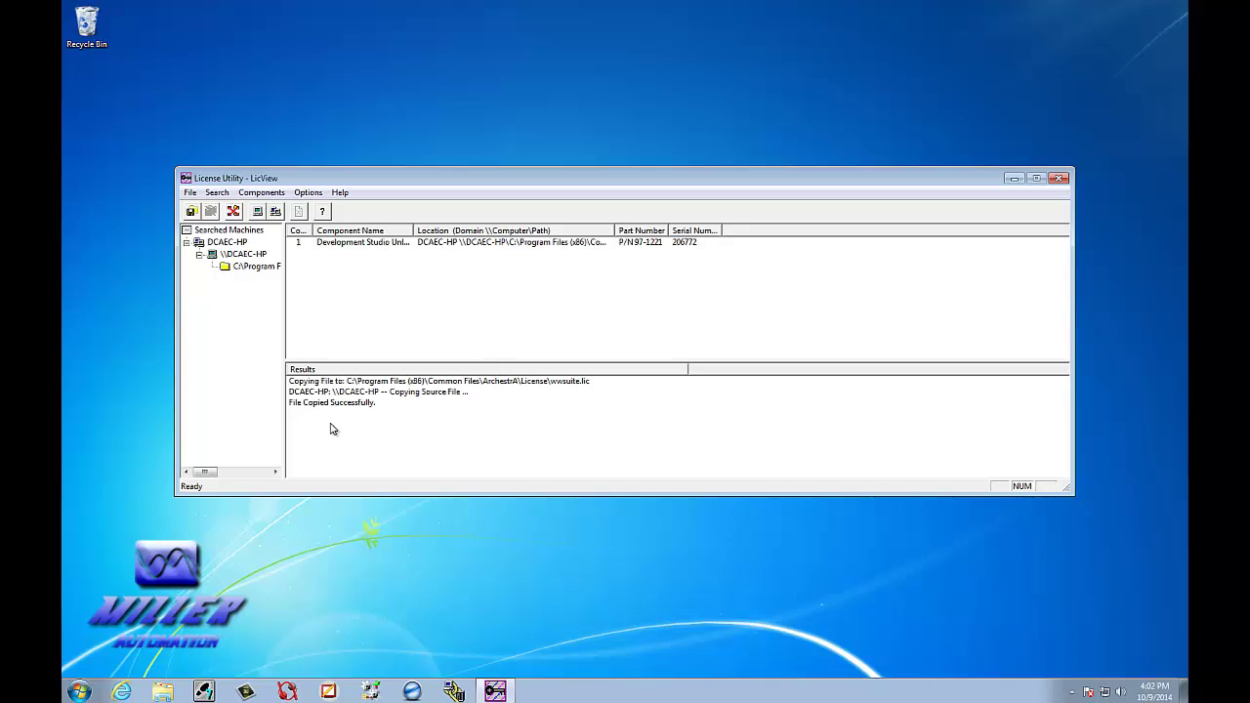
{"action": "left_click", "coordinate": [1059, 178]}
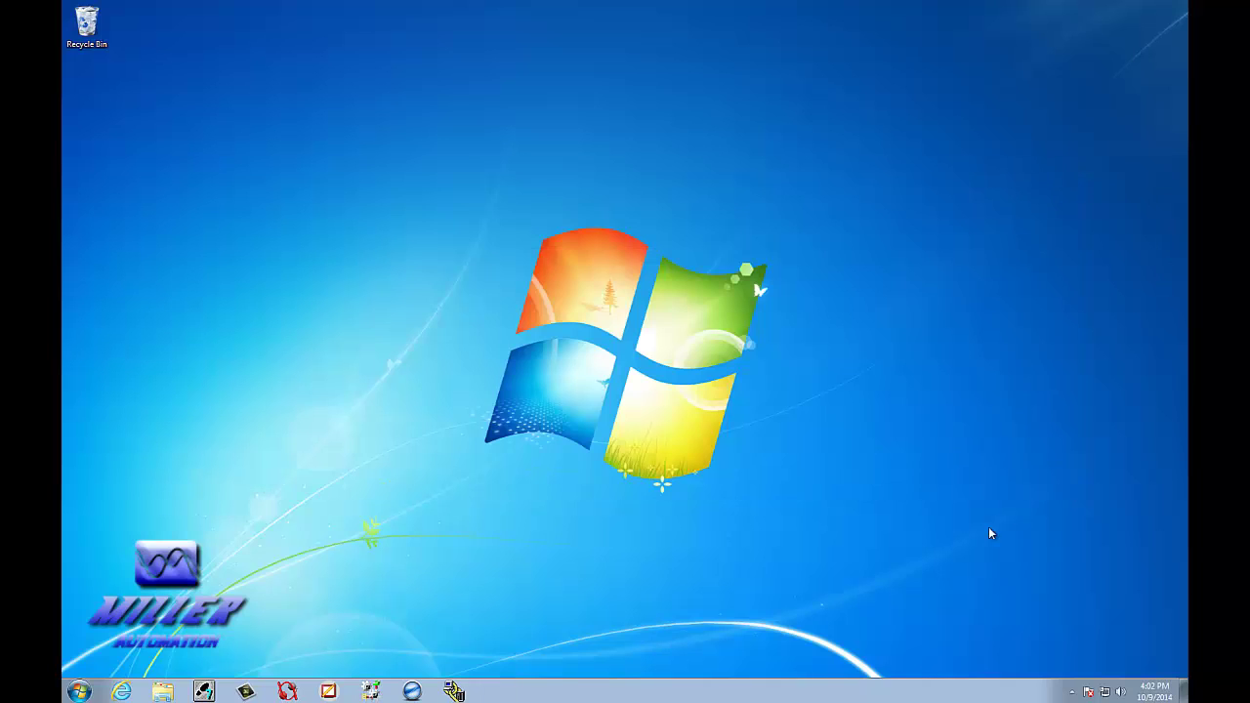
- Launch ArchestrA IDE from the Wonderware program group in All Programs
{"action": "left_click", "coordinate": [80, 691]}
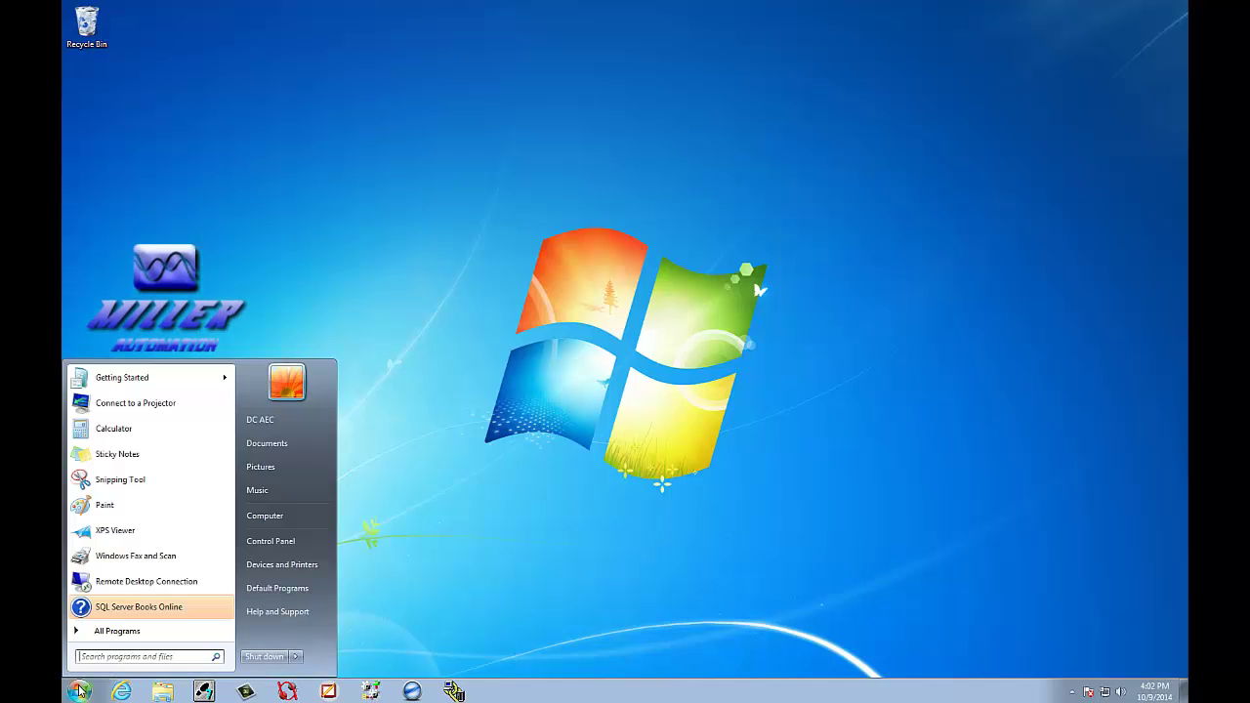
{"action": "left_click", "coordinate": [100, 632]}
{"action": "left_click", "coordinate": [102, 614]}
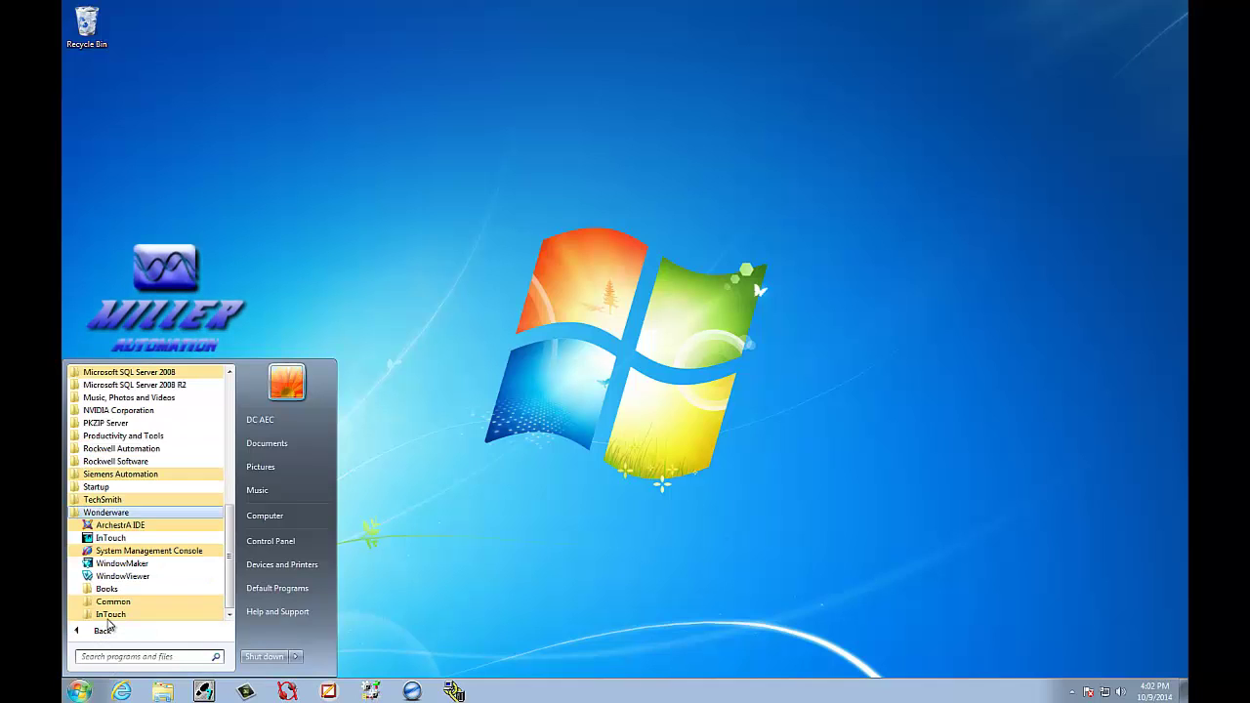
{"action": "left_click", "coordinate": [120, 527]}
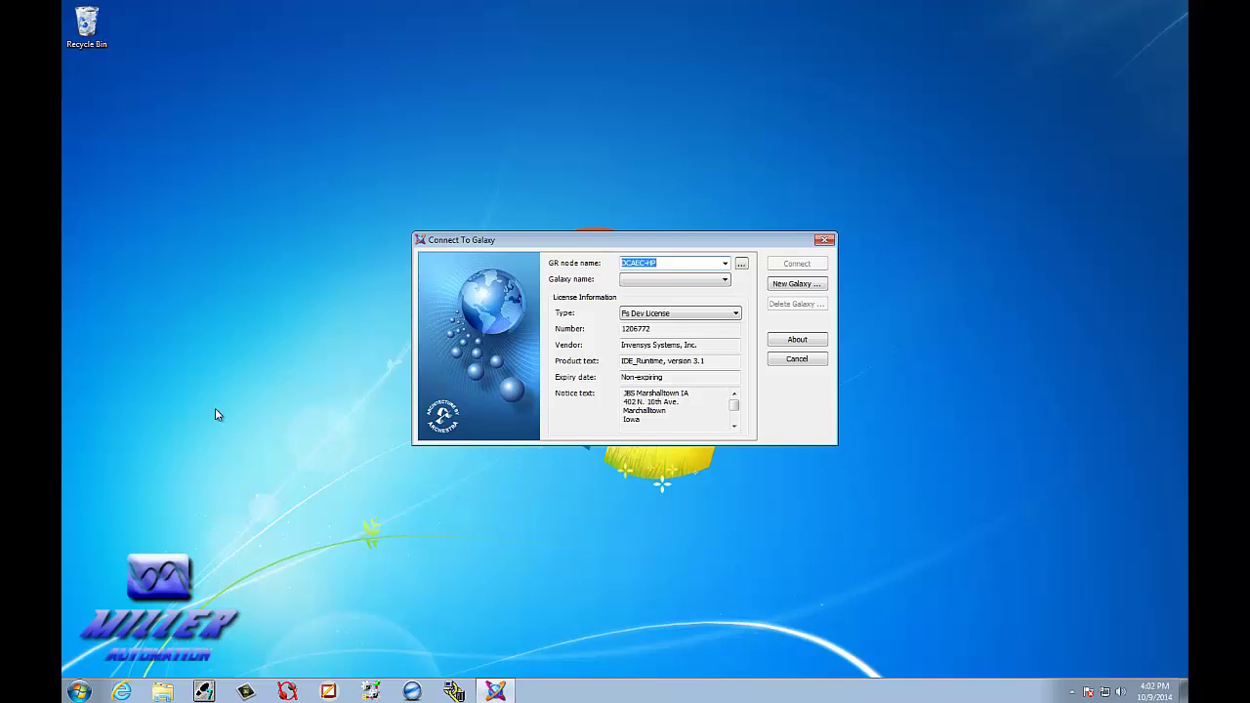
{"action": "left_click", "coordinate": [94, 693]}
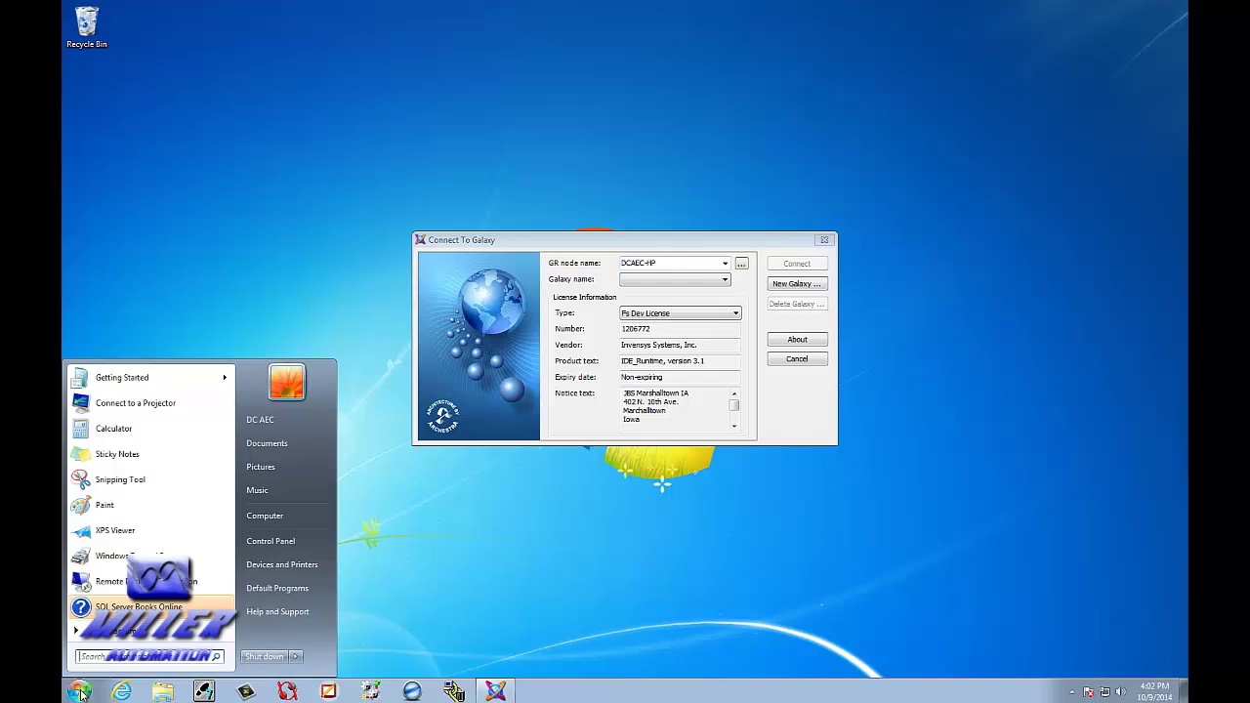
{"action": "left_click", "coordinate": [120, 631]}
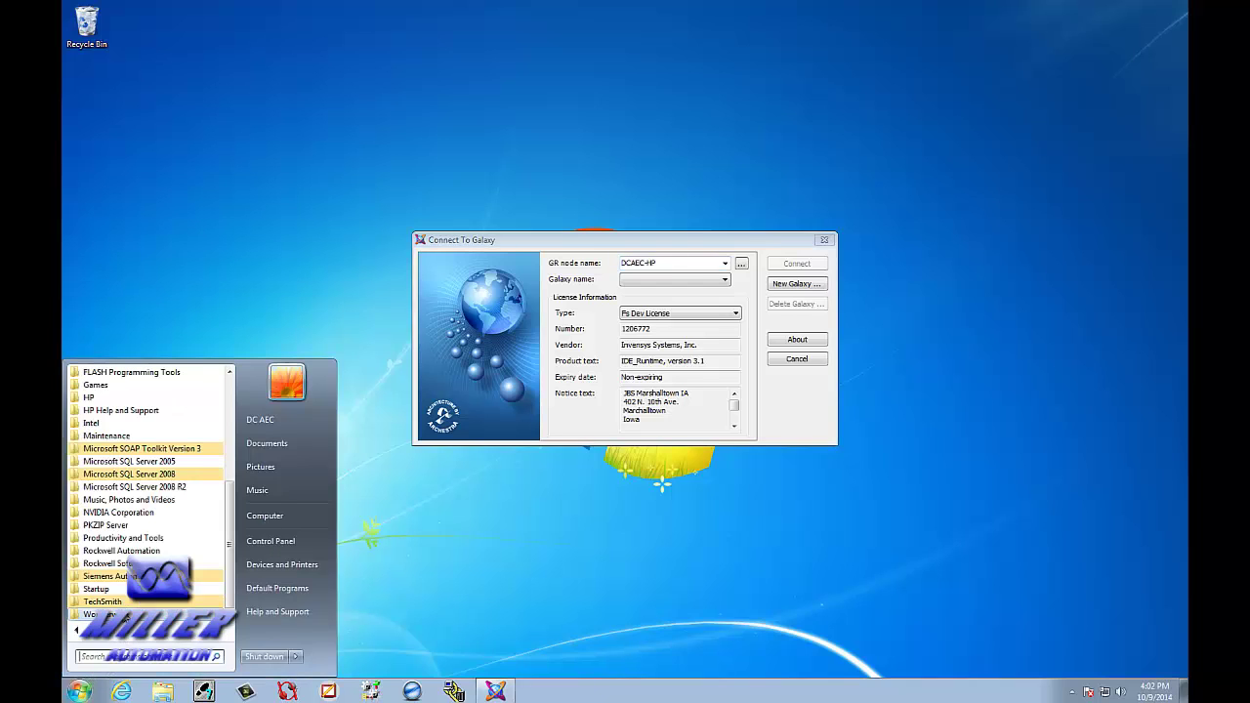
{"action": "scroll", "coordinate": [124, 620], "scroll_direction": "down", "scroll_amount": 1}
{"action": "left_click", "coordinate": [110, 615]}
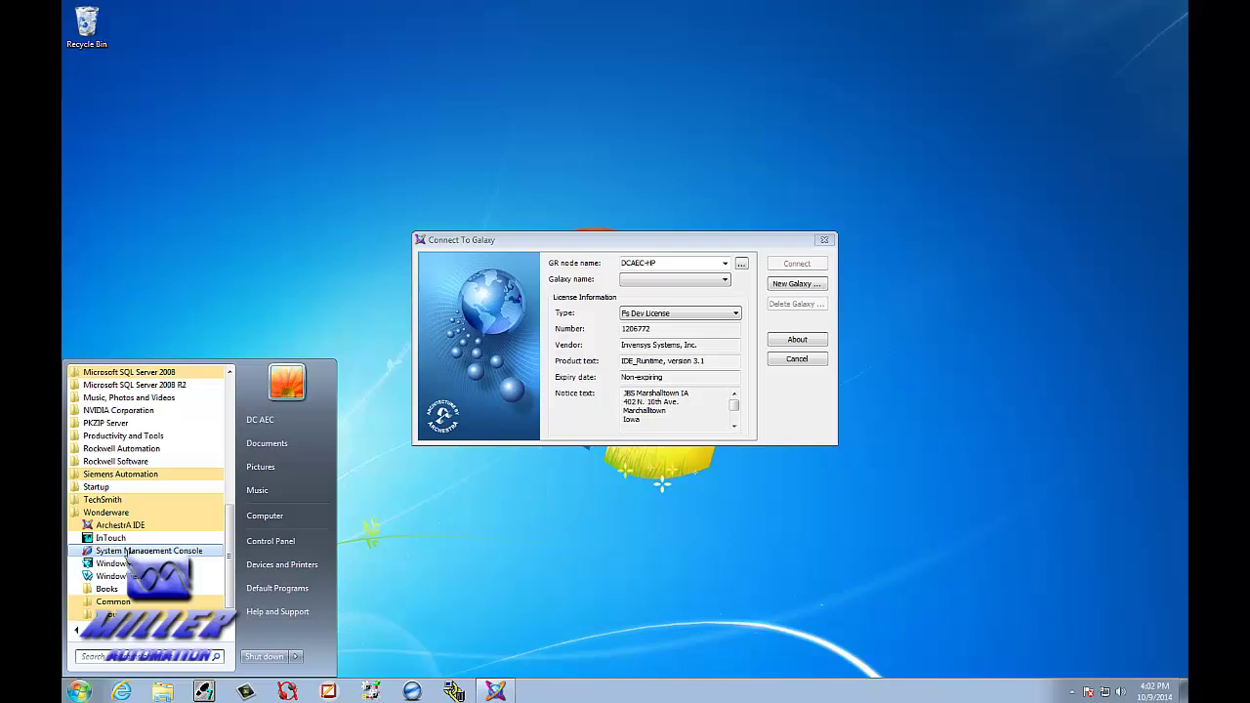
{"action": "left_click", "coordinate": [113, 602]}
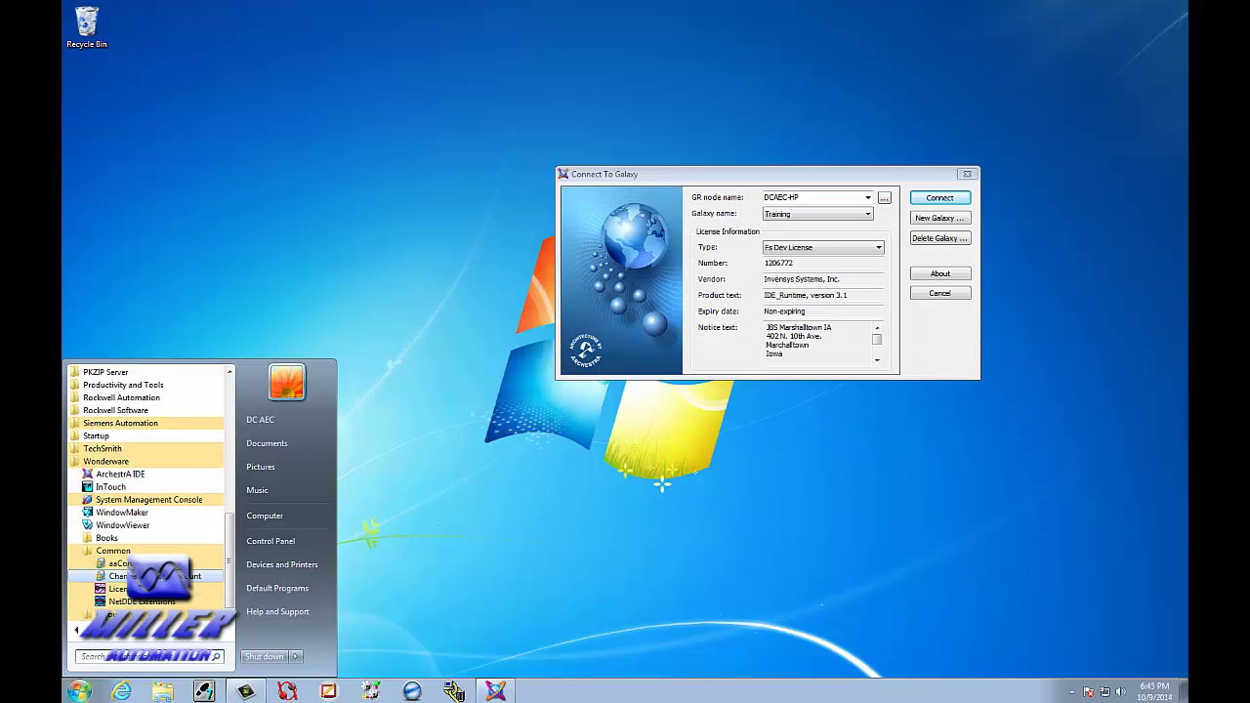
{"action": "left_click", "coordinate": [147, 576]}
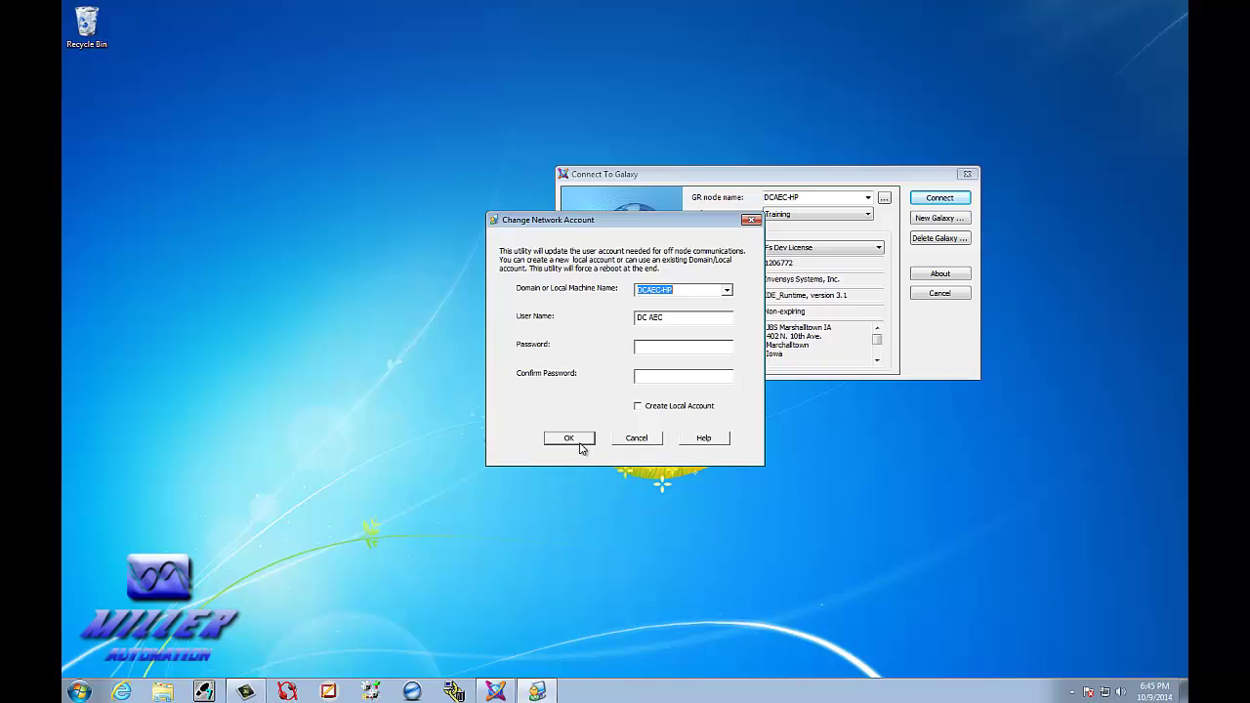
{"action": "left_click", "coordinate": [655, 442]}
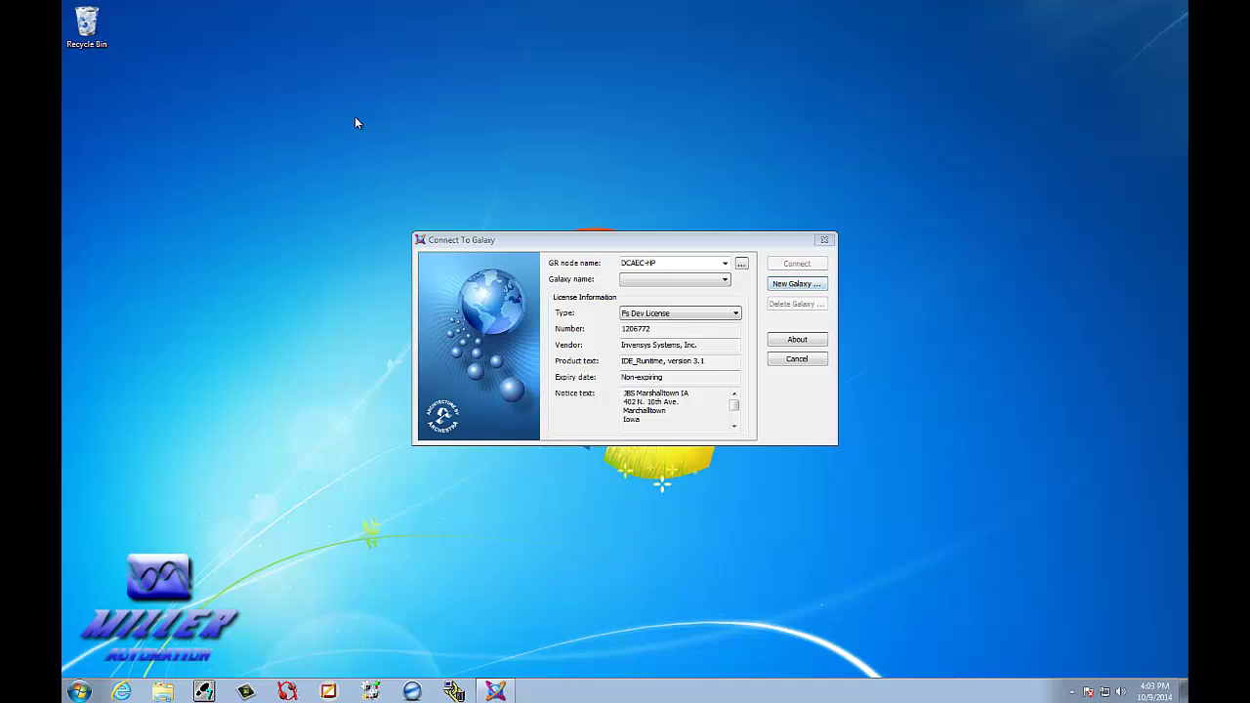
- Create a new galaxy named 'Training' from the Base_InTouch.cab template
{"action": "left_click", "coordinate": [784, 291]}
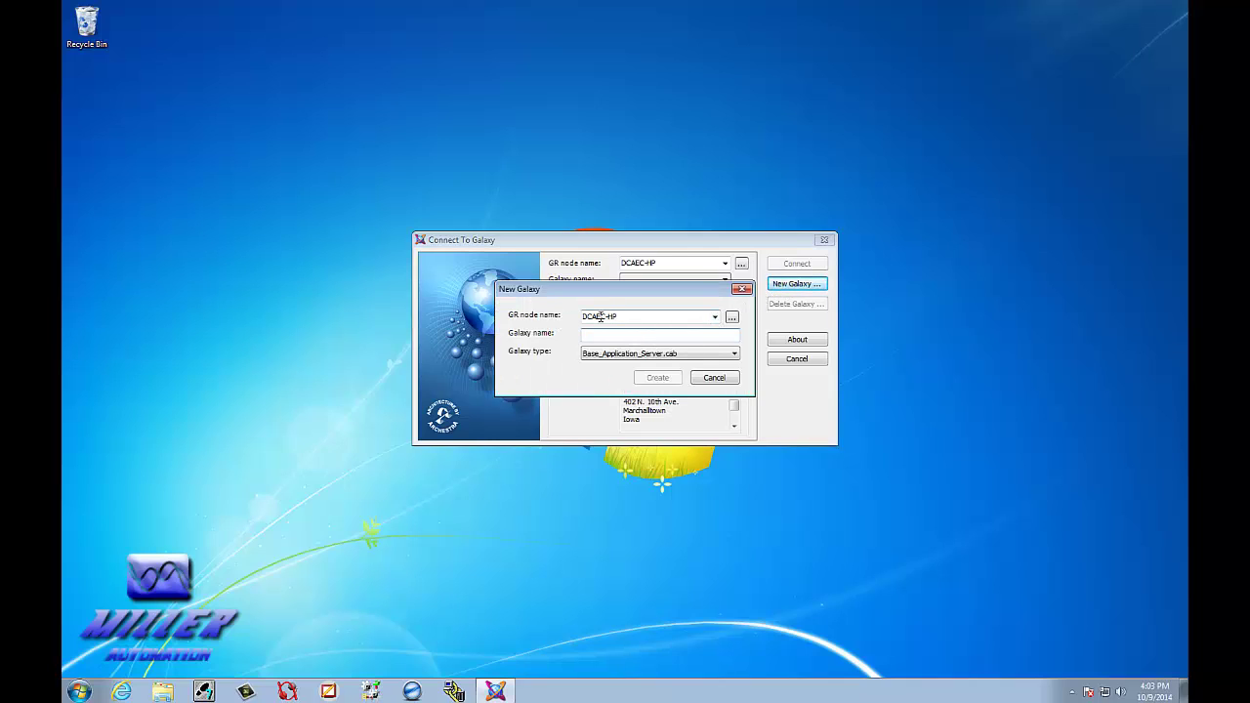
{"action": "double_click", "coordinate": [633, 318]}
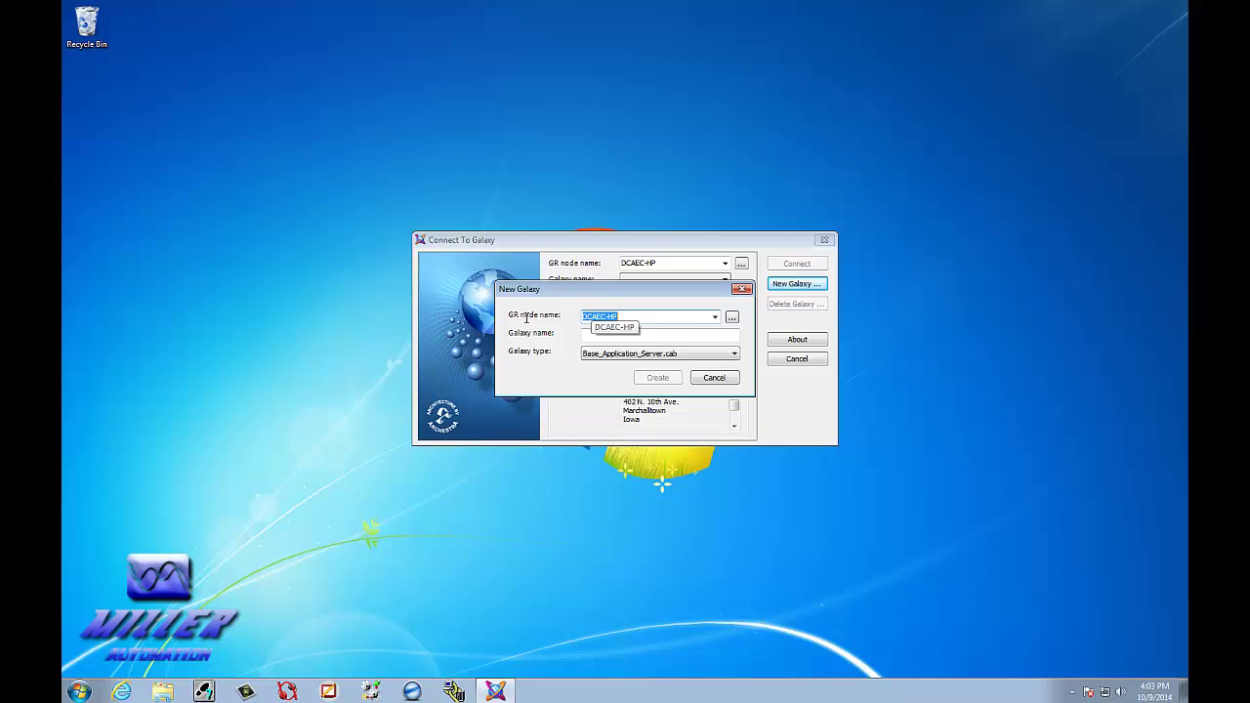
{"action": "left_click", "coordinate": [627, 336]}
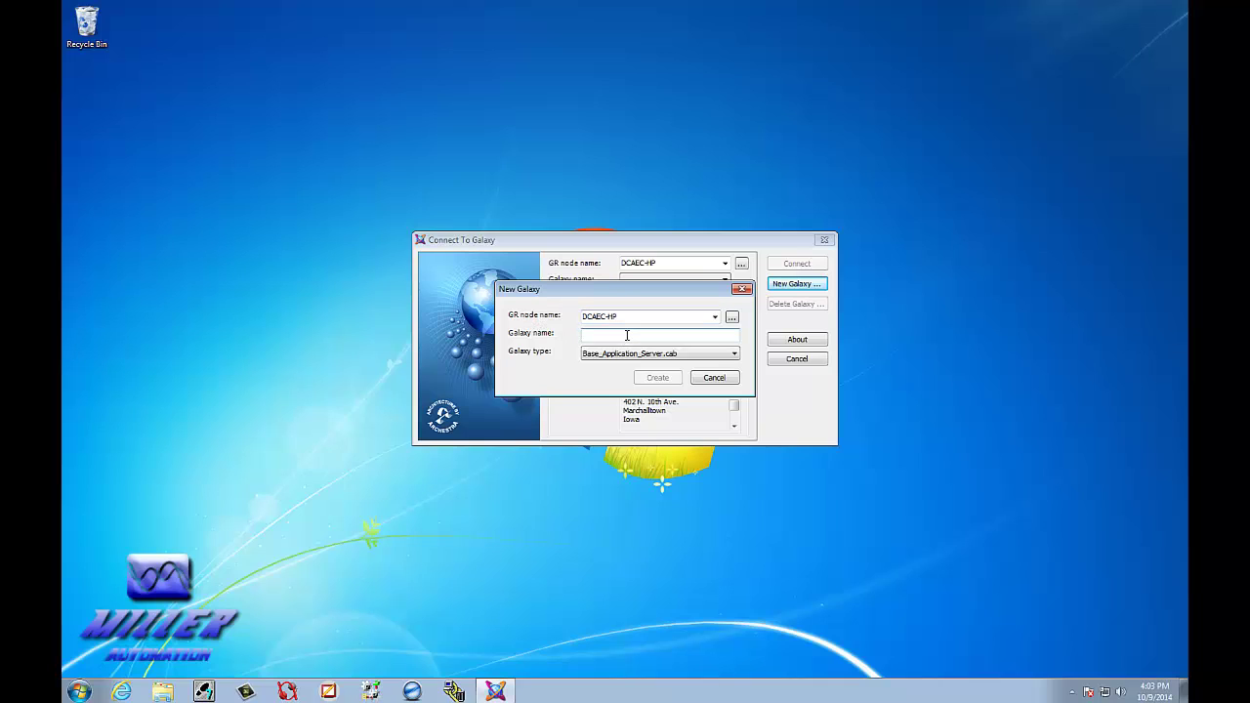
{"action": "type", "text": "Training"}
{"action": "left_click", "coordinate": [736, 355]}
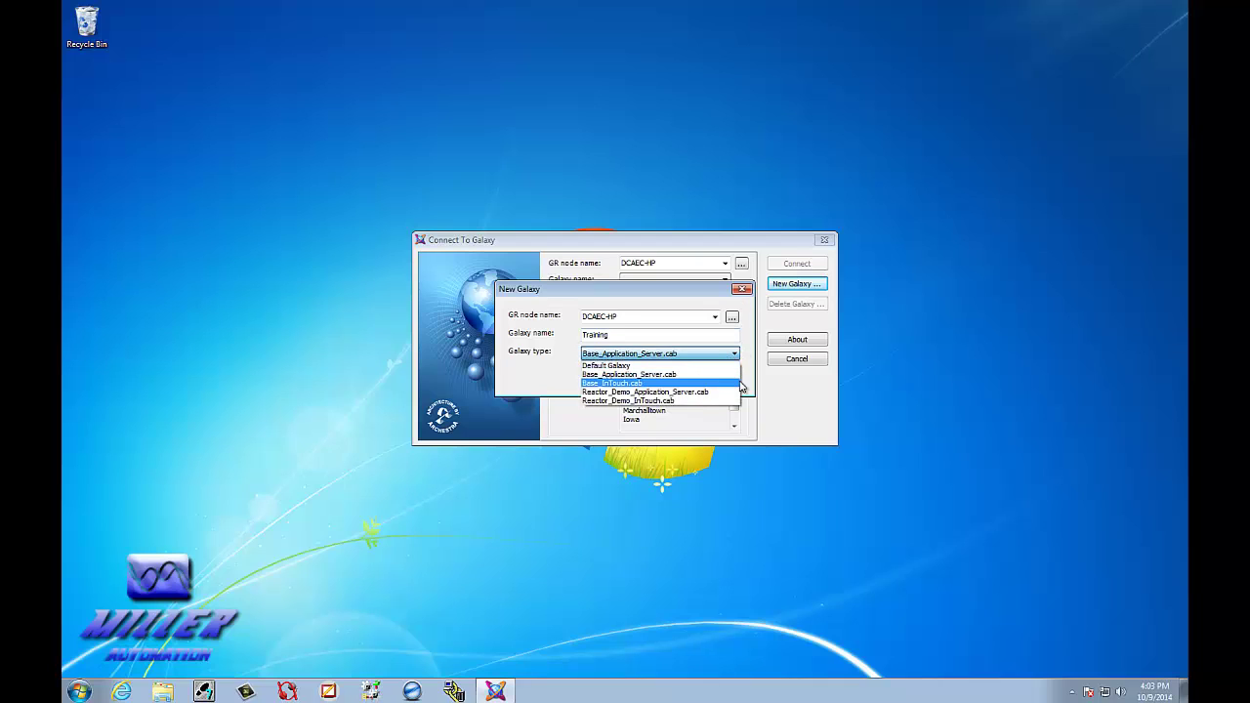
{"action": "left_click", "coordinate": [623, 384]}
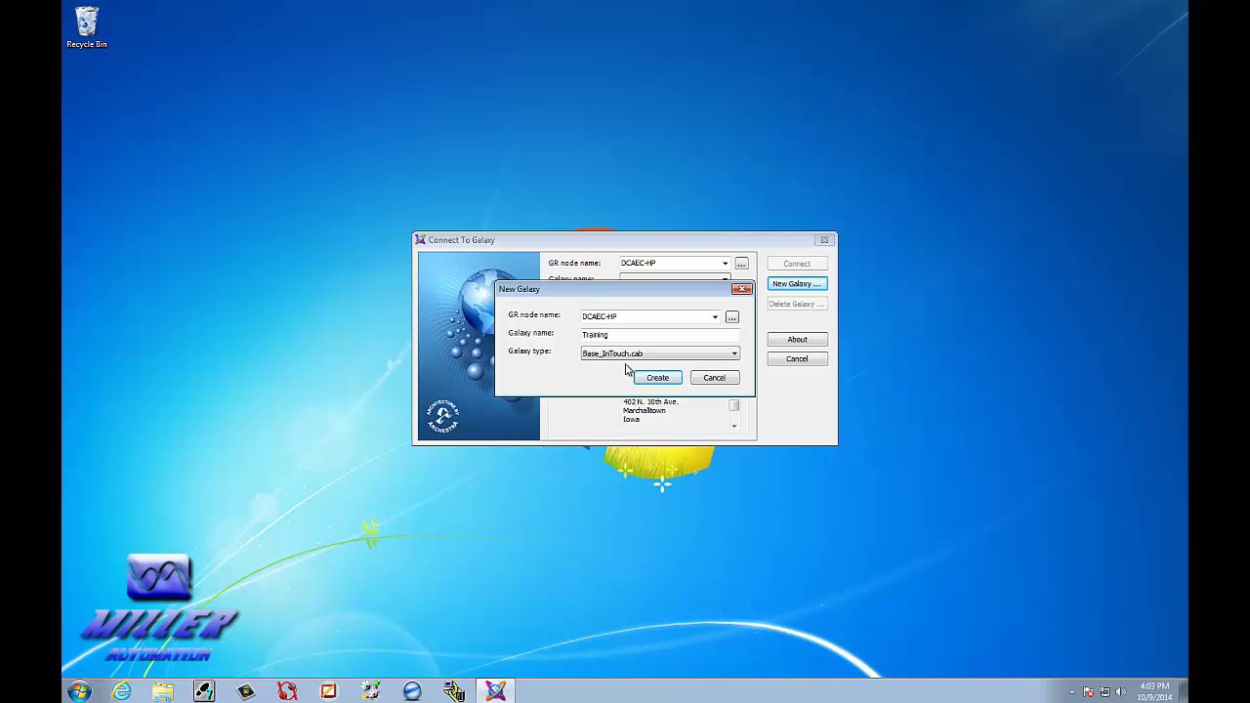
{"action": "left_click", "coordinate": [654, 380]}
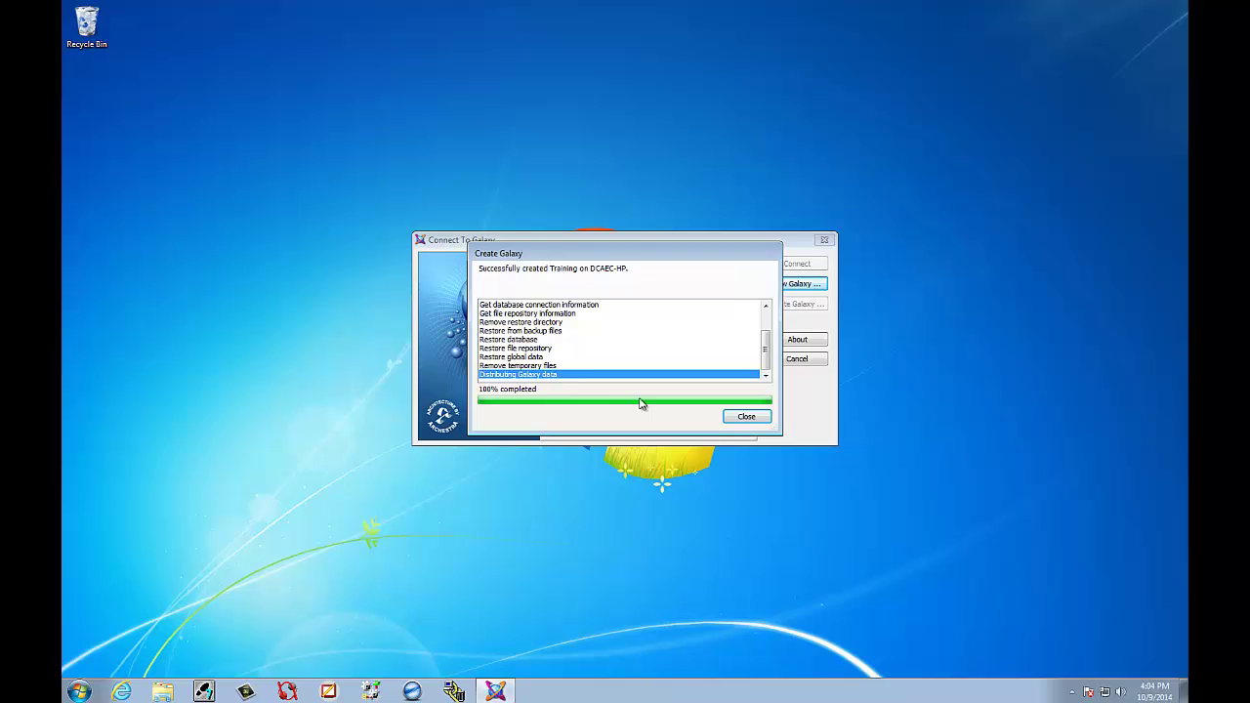
- Close the finished galaxy creation report, leaving Training on DCAEC-HP ready to connect
{"action": "left_click", "coordinate": [758, 423]}
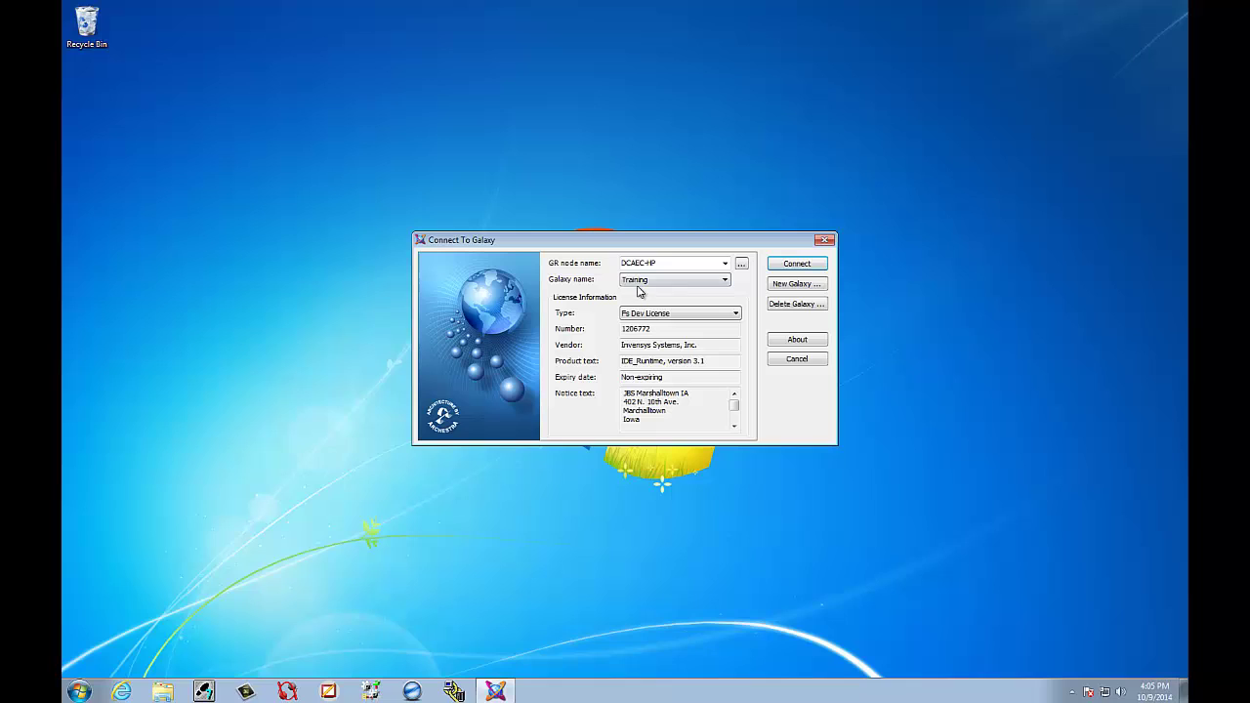
- Connect to the Training galaxy and derive a new template $Training from System's $InTouchViewApp
{"action": "left_click", "coordinate": [793, 266]}
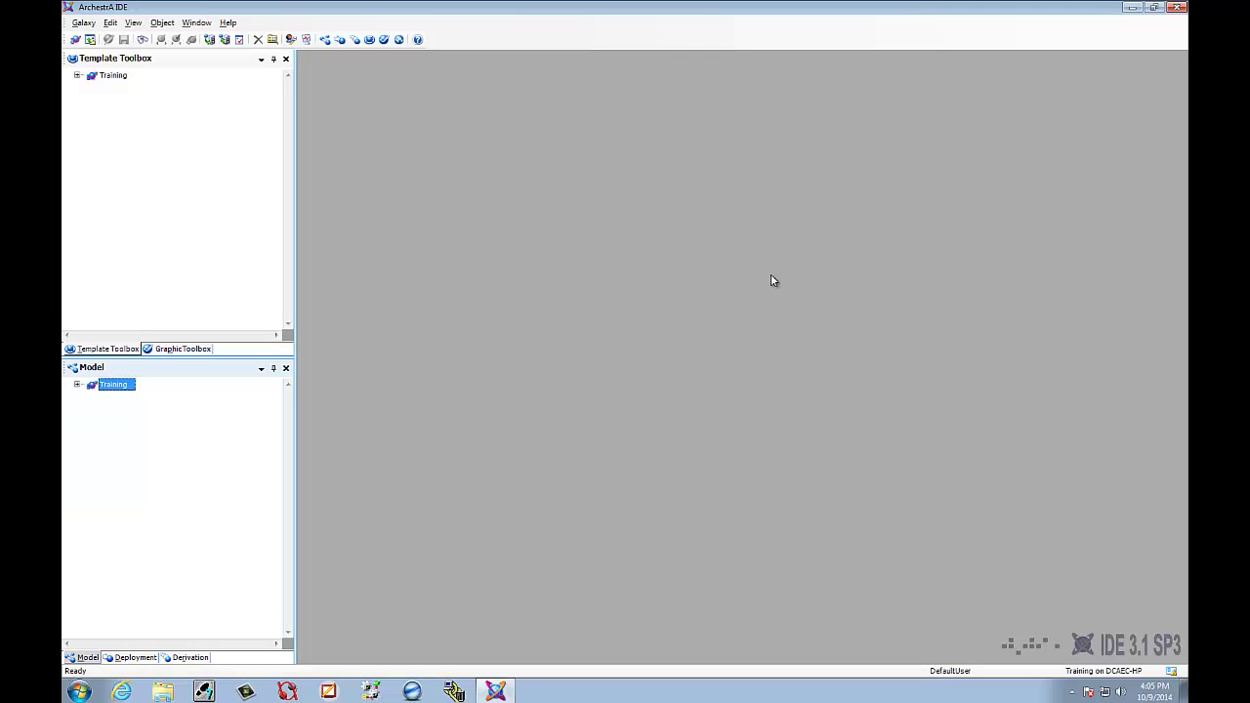
{"action": "left_click", "coordinate": [77, 76]}
{"action": "left_click", "coordinate": [90, 86]}
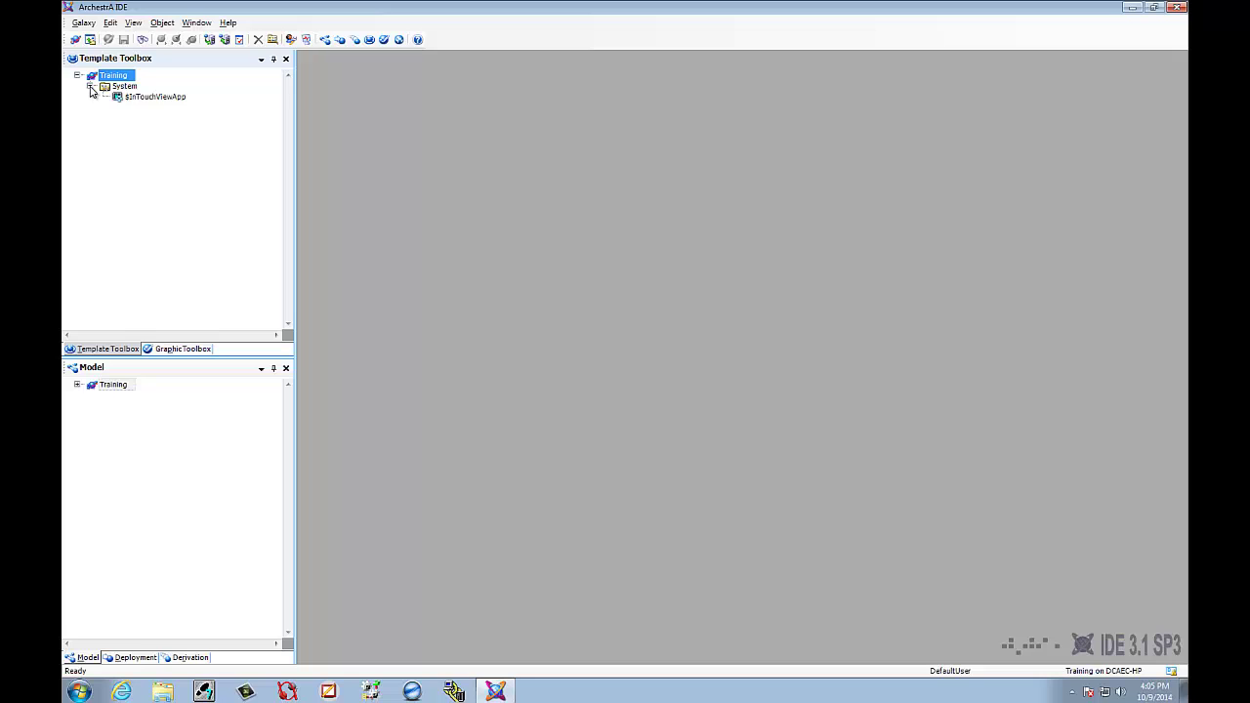
{"action": "left_click", "coordinate": [156, 98]}
{"action": "right_click", "coordinate": [158, 100]}
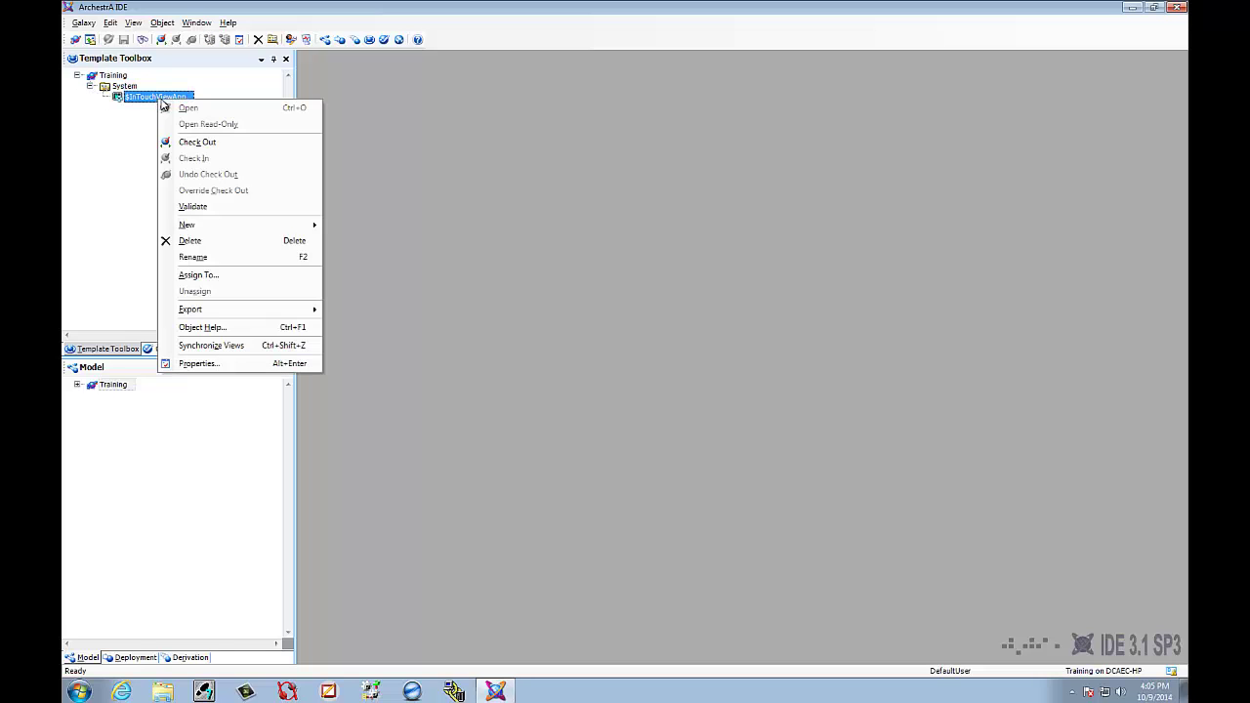
{"action": "mouse_move", "coordinate": [241, 228]}
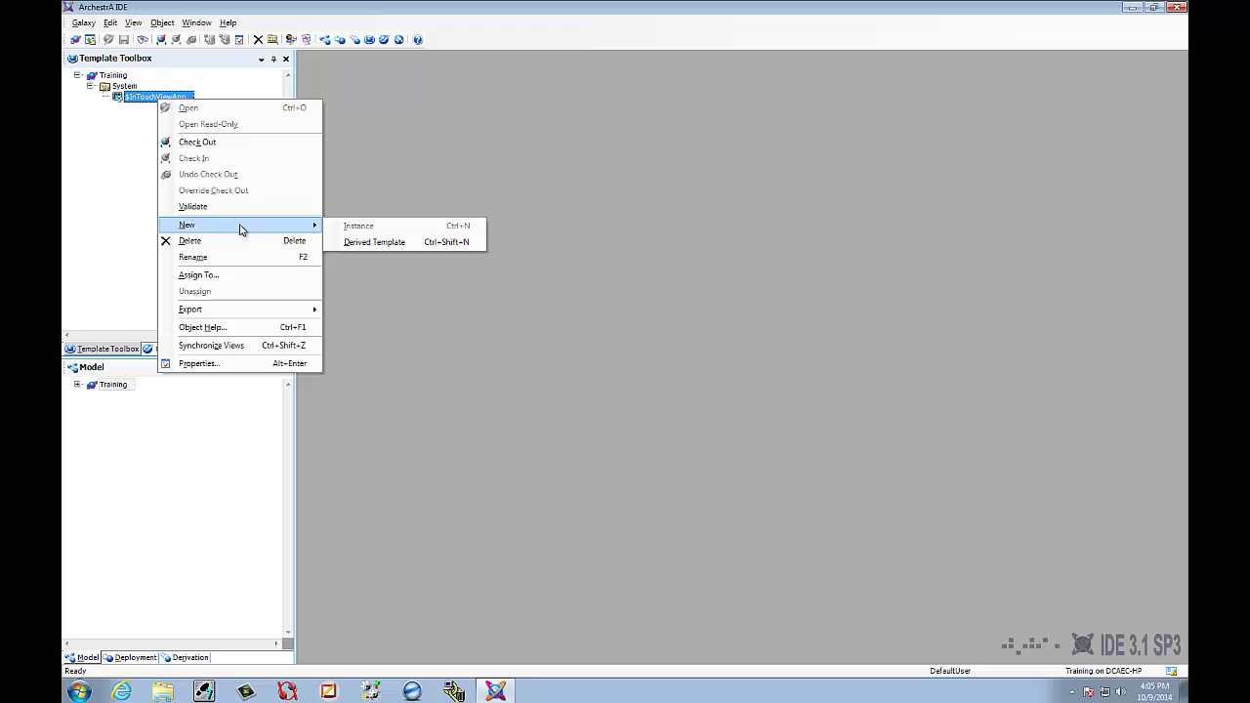
{"action": "left_click", "coordinate": [394, 244]}
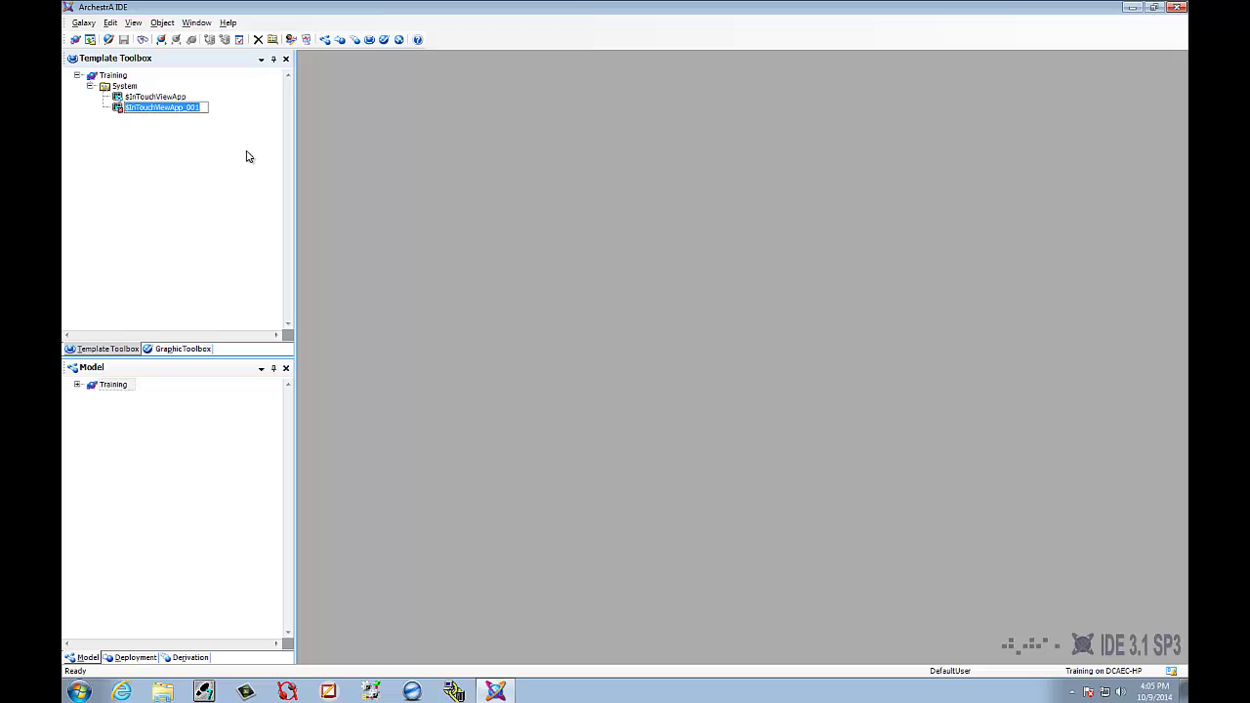
{"action": "type", "text": "$"}
{"action": "key", "text": "Return"}
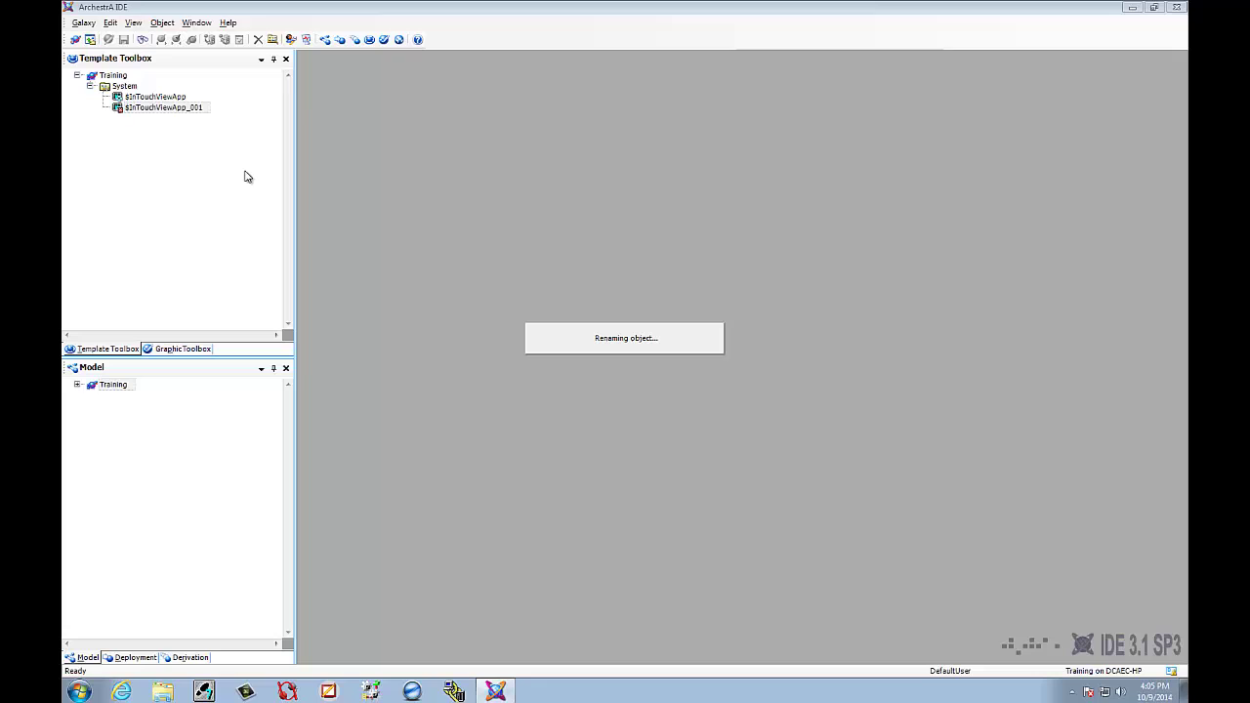
- Validate the $Training template and review its validation result
{"action": "right_click", "coordinate": [137, 108]}
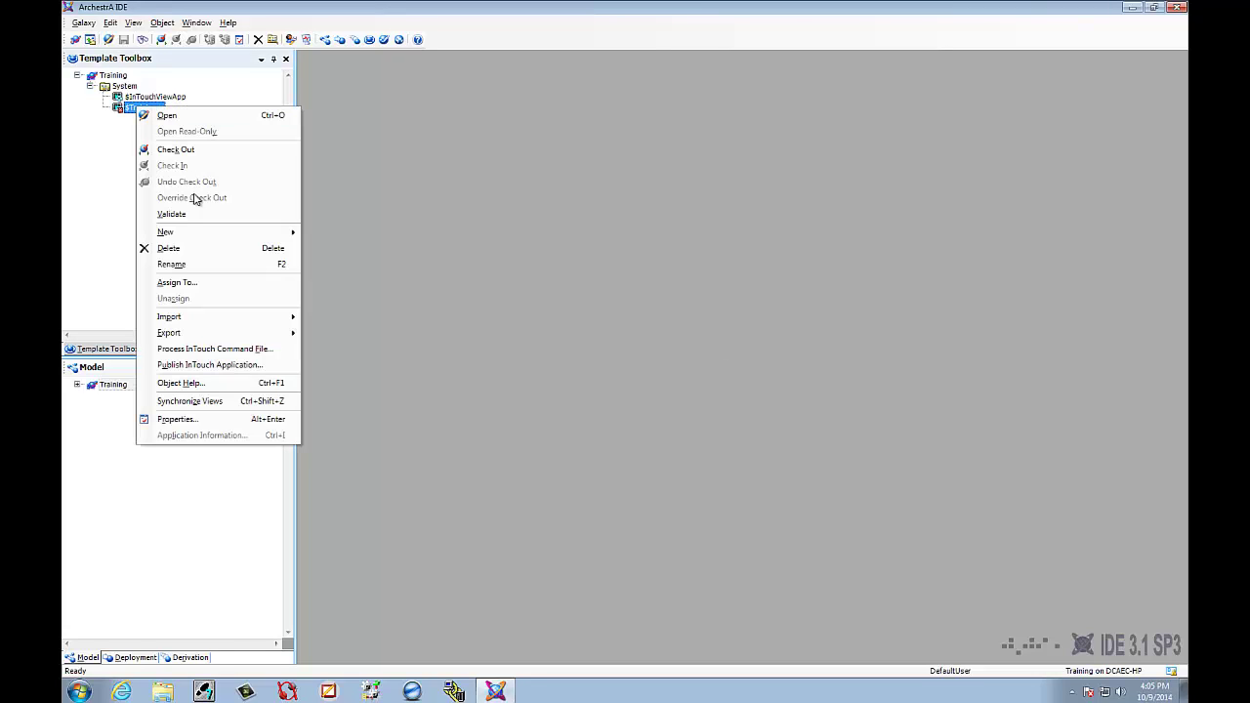
{"action": "left_click", "coordinate": [199, 219]}
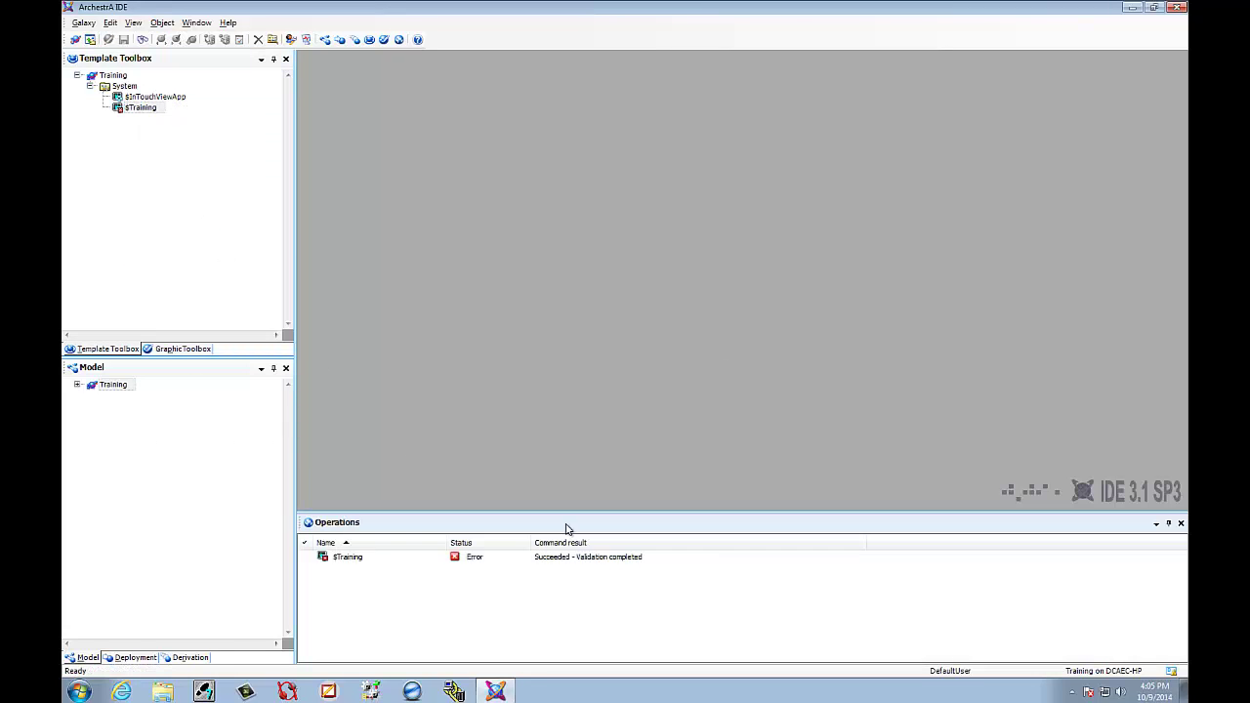
{"action": "left_click", "coordinate": [599, 558]}
{"action": "left_click", "coordinate": [159, 130]}
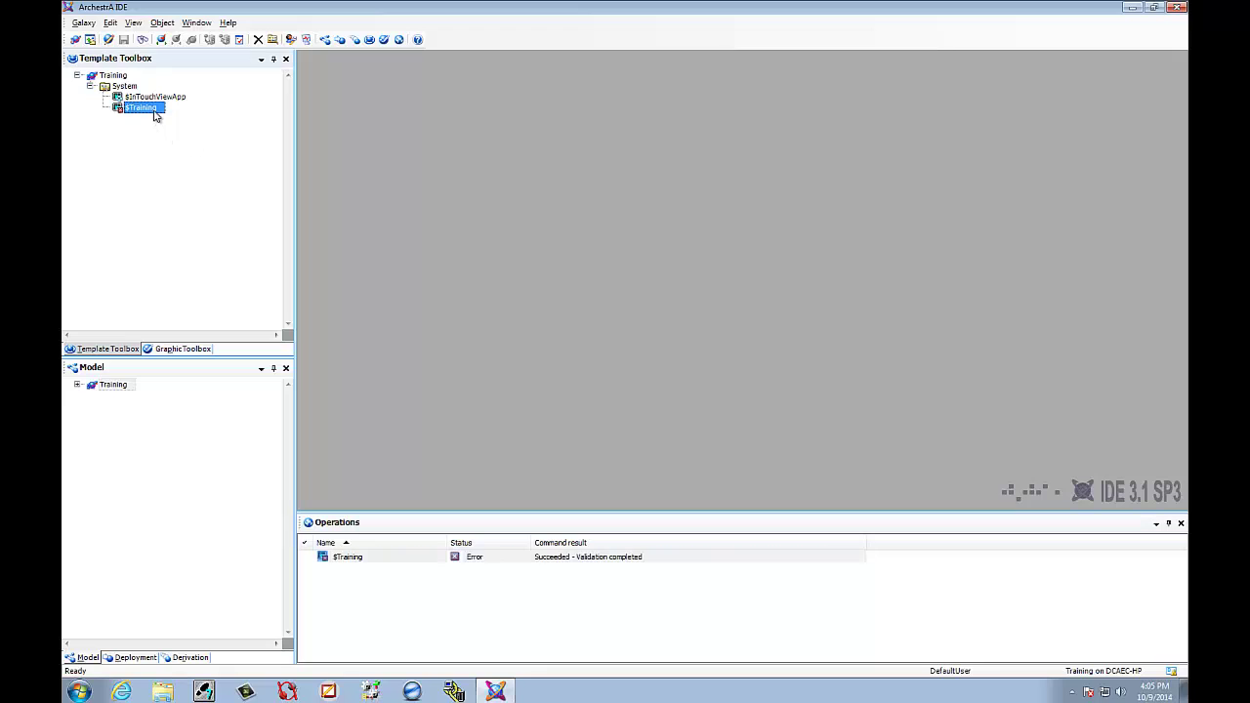
- Create a new InTouch application named $Training from the template and launch WindowMaker
{"action": "double_click", "coordinate": [144, 109]}
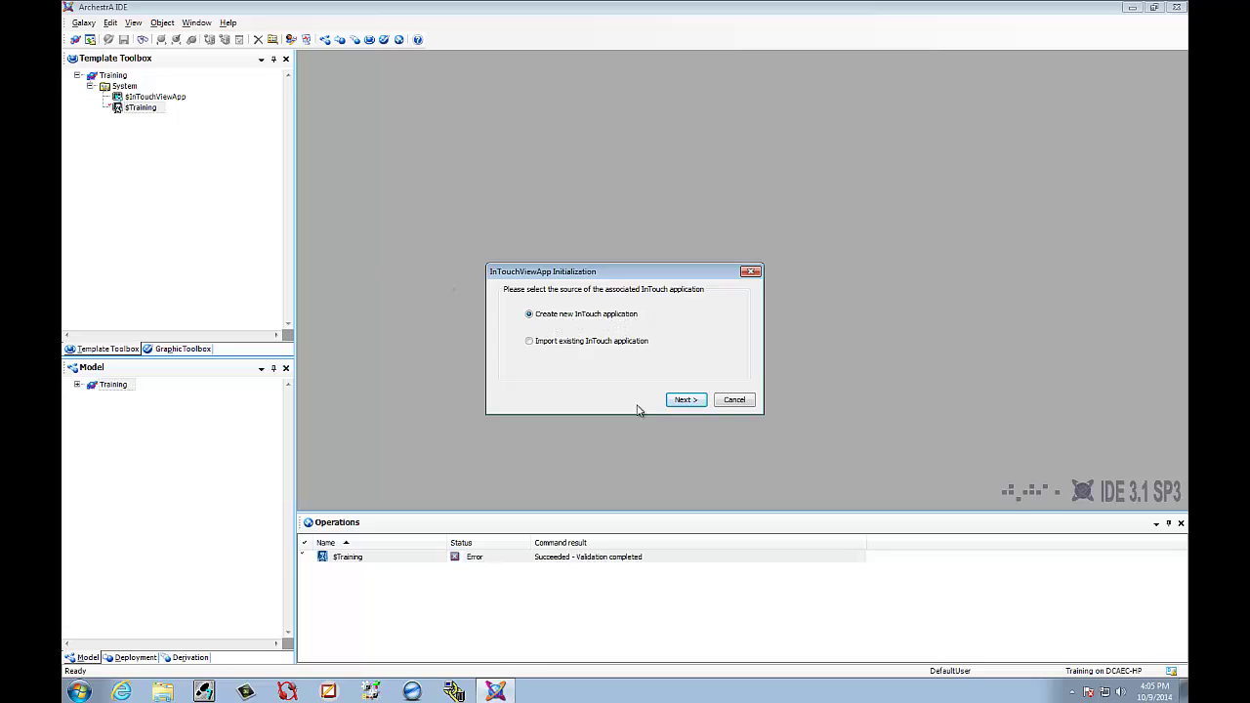
{"action": "left_click", "coordinate": [684, 401]}
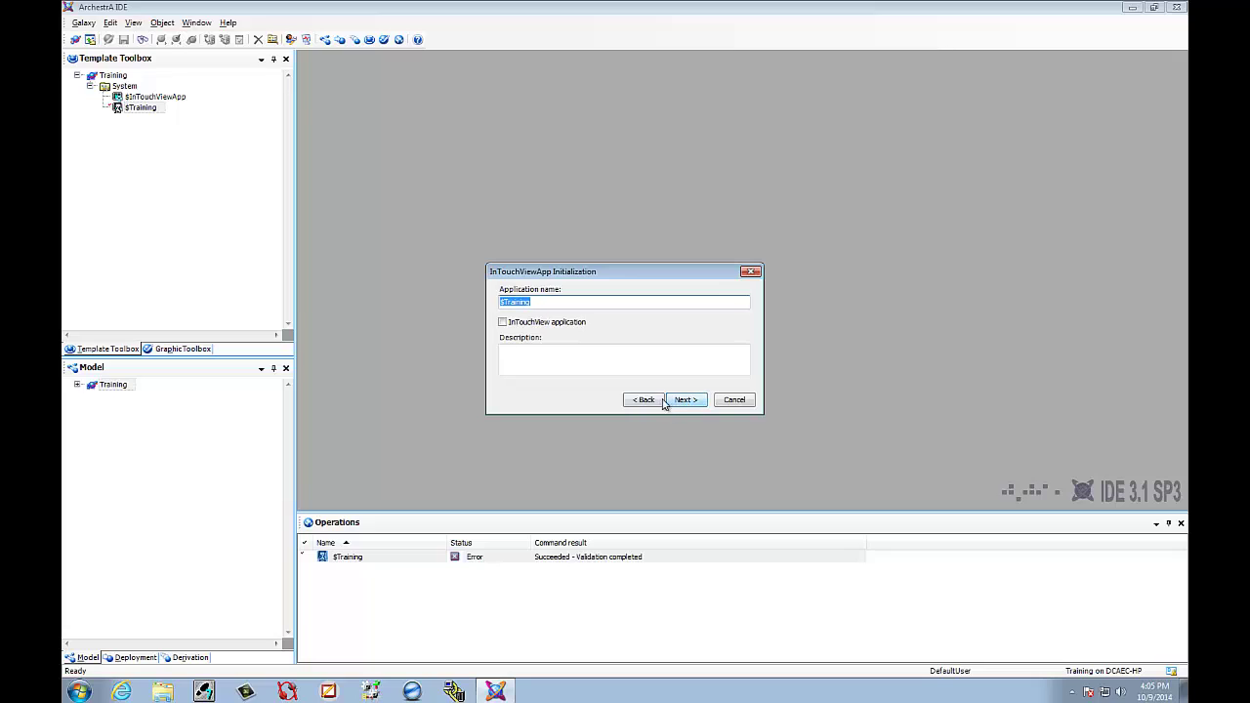
{"action": "left_click", "coordinate": [503, 304]}
{"action": "left_click", "coordinate": [688, 405]}
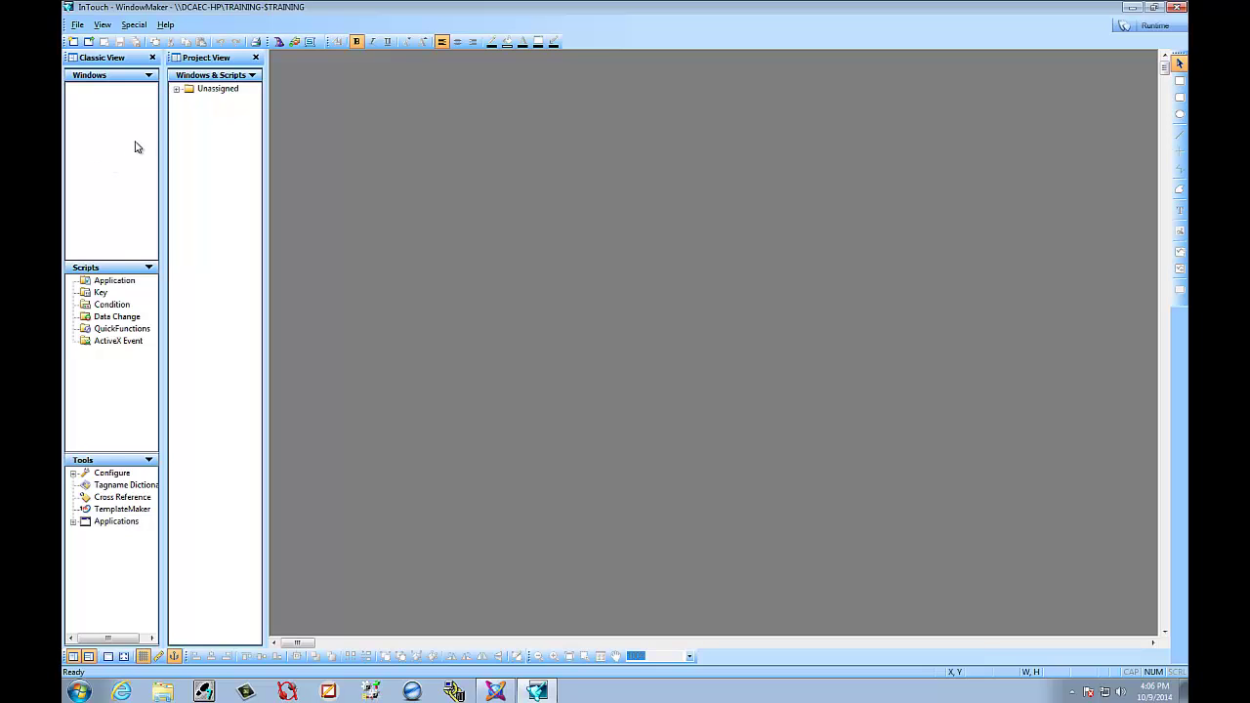
- Create a new window named Main with size controls and title bar turned off
{"action": "right_click", "coordinate": [107, 146]}
{"action": "left_click", "coordinate": [141, 155]}
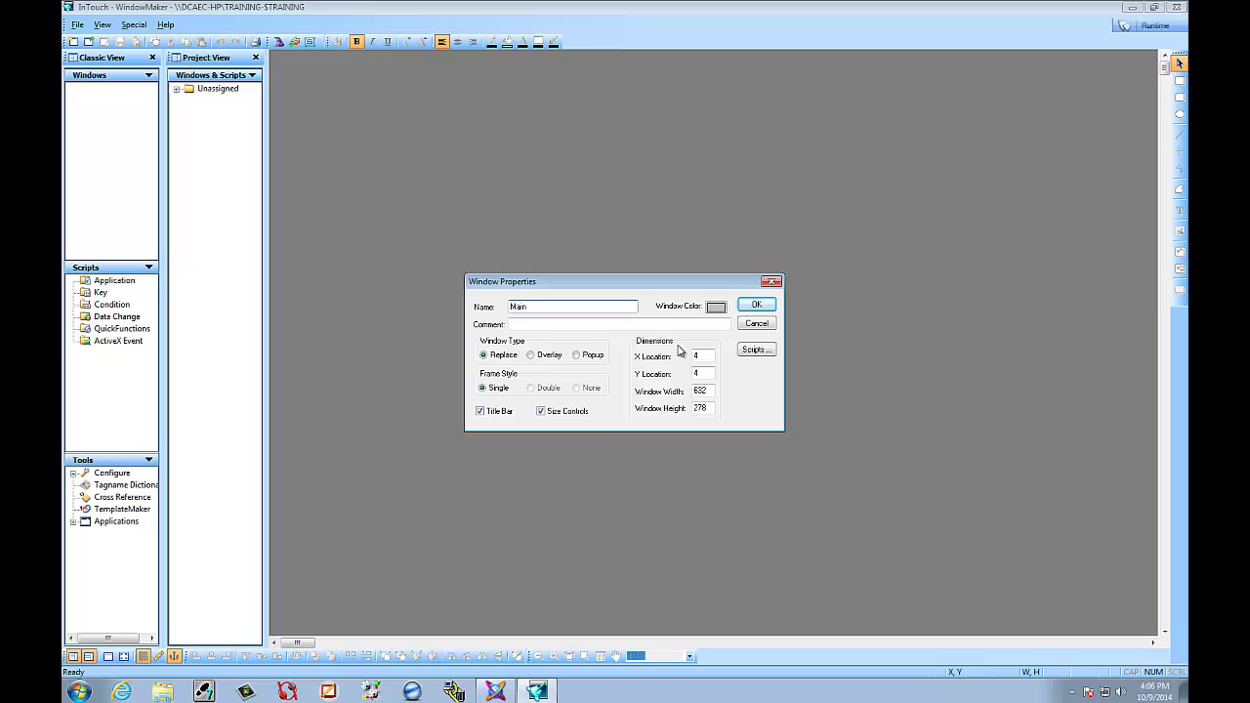
{"action": "left_click", "coordinate": [543, 411]}
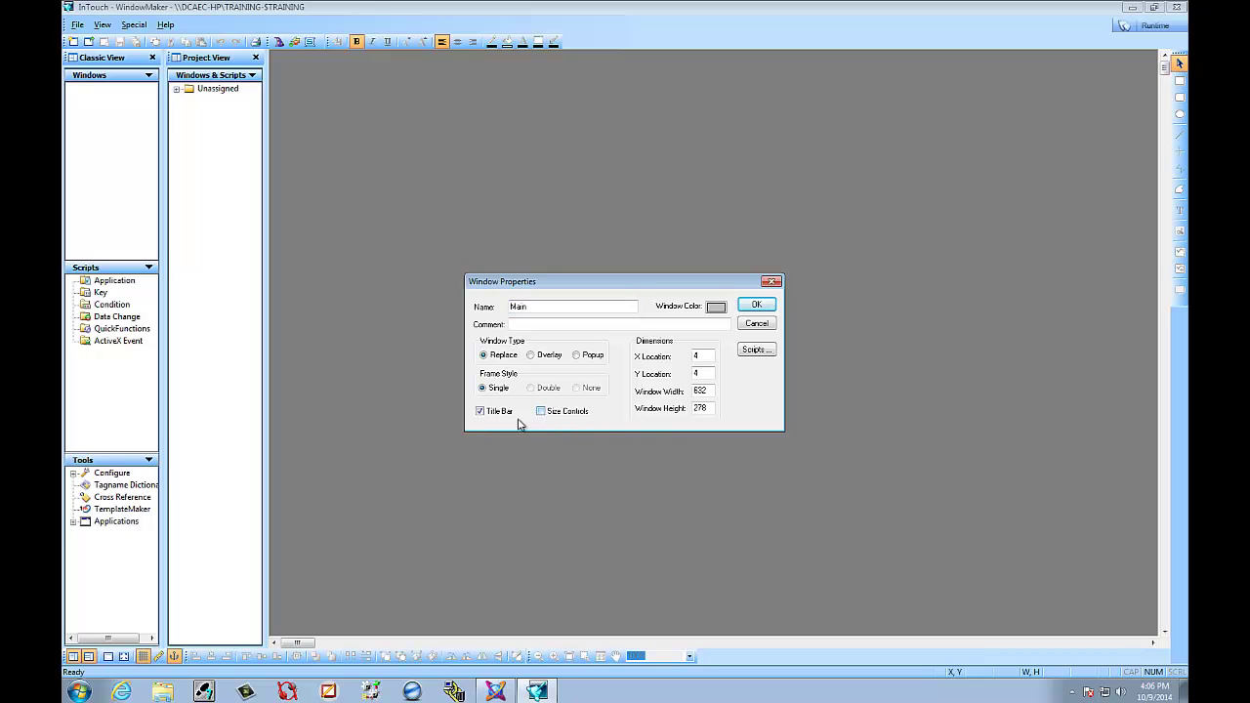
{"action": "left_click", "coordinate": [482, 412]}
{"action": "left_click", "coordinate": [757, 305]}
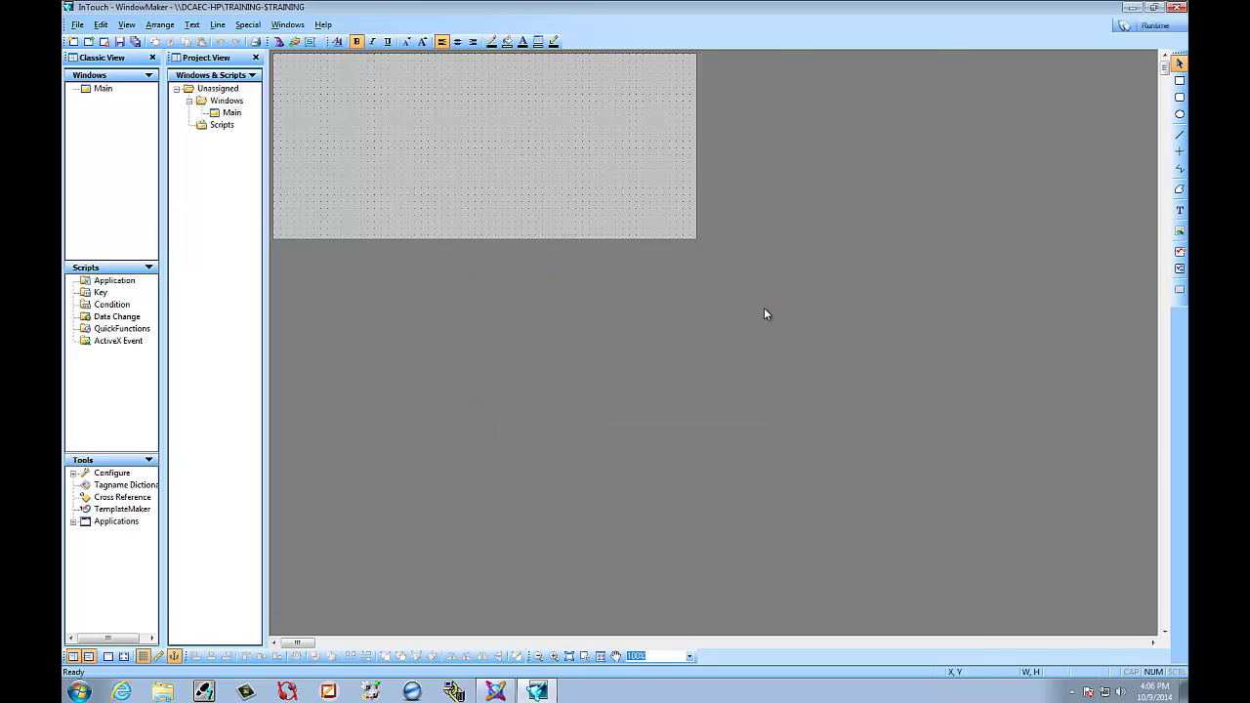
- Resize the Main window to width 900 with a taller height
{"action": "right_click", "coordinate": [535, 175]}
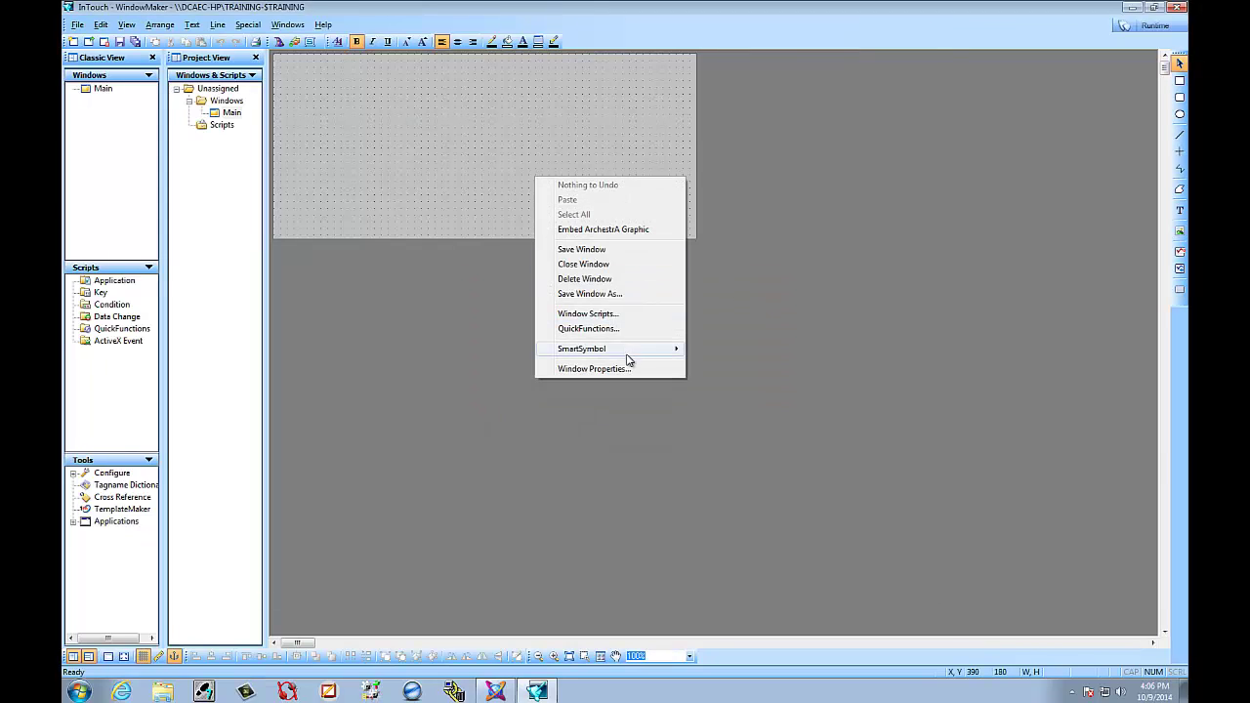
{"action": "left_click", "coordinate": [592, 369]}
{"action": "left_click", "coordinate": [699, 390]}
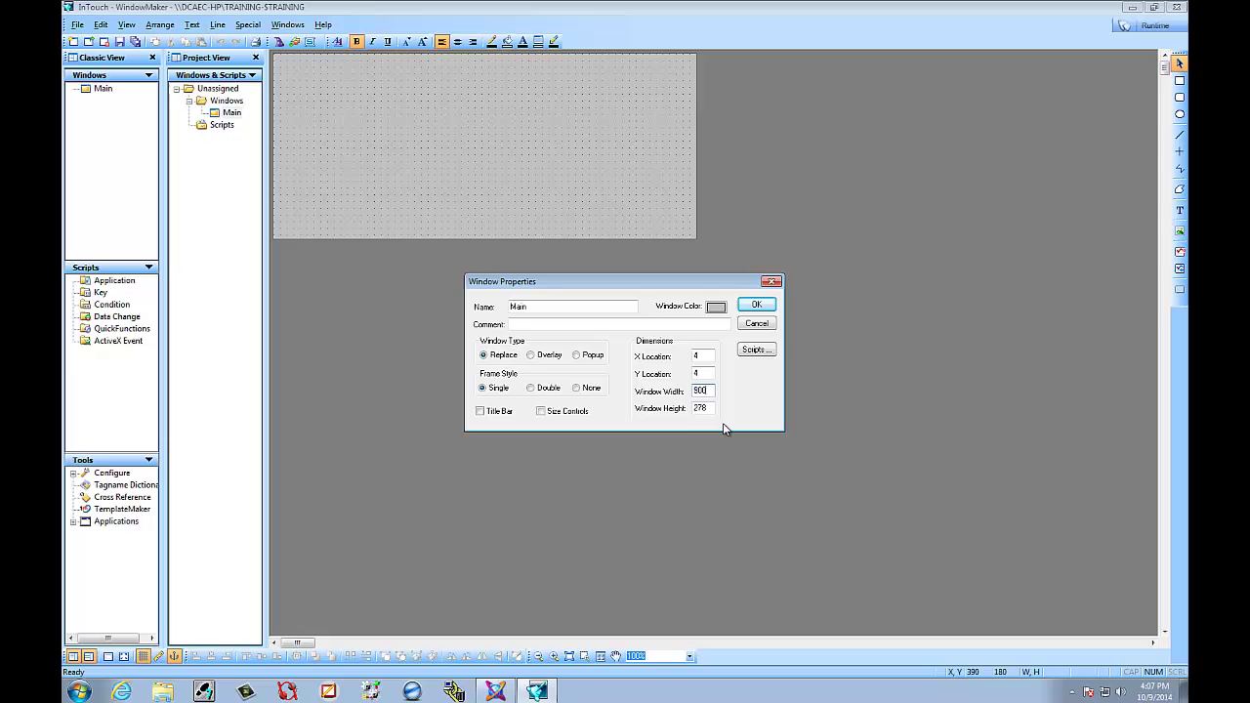
{"action": "key", "text": "Tab"}
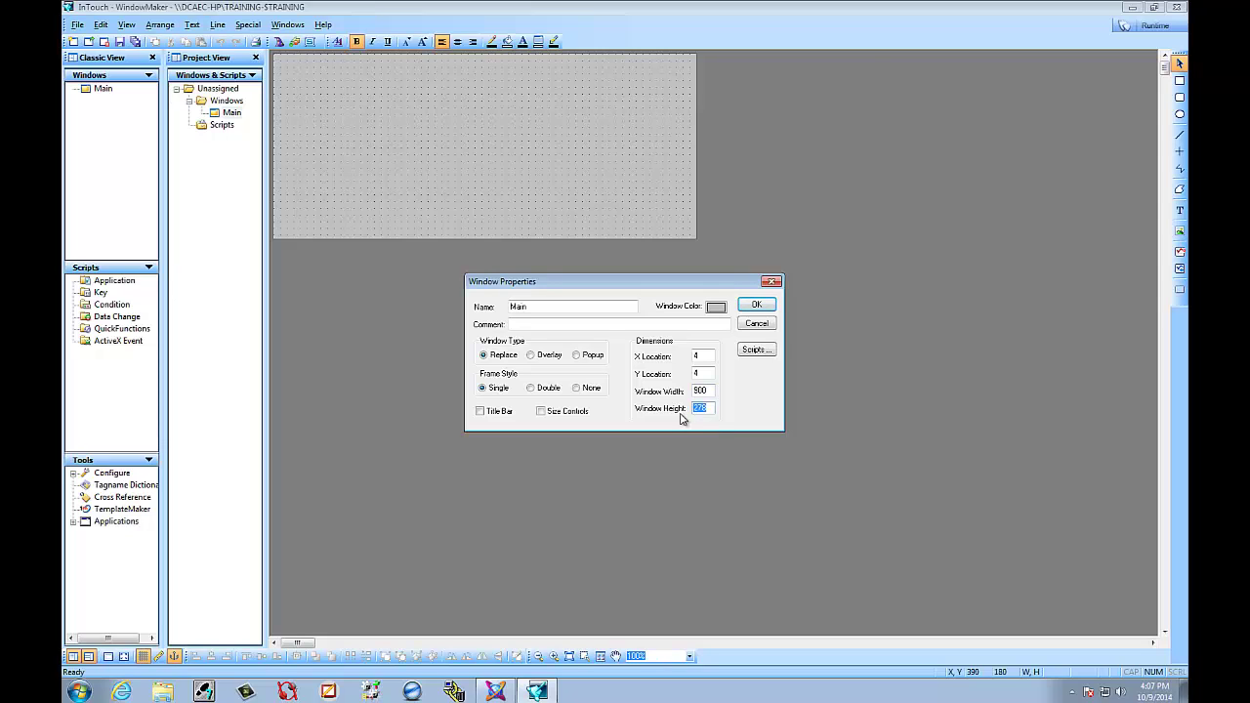
{"action": "key", "text": "Return"}
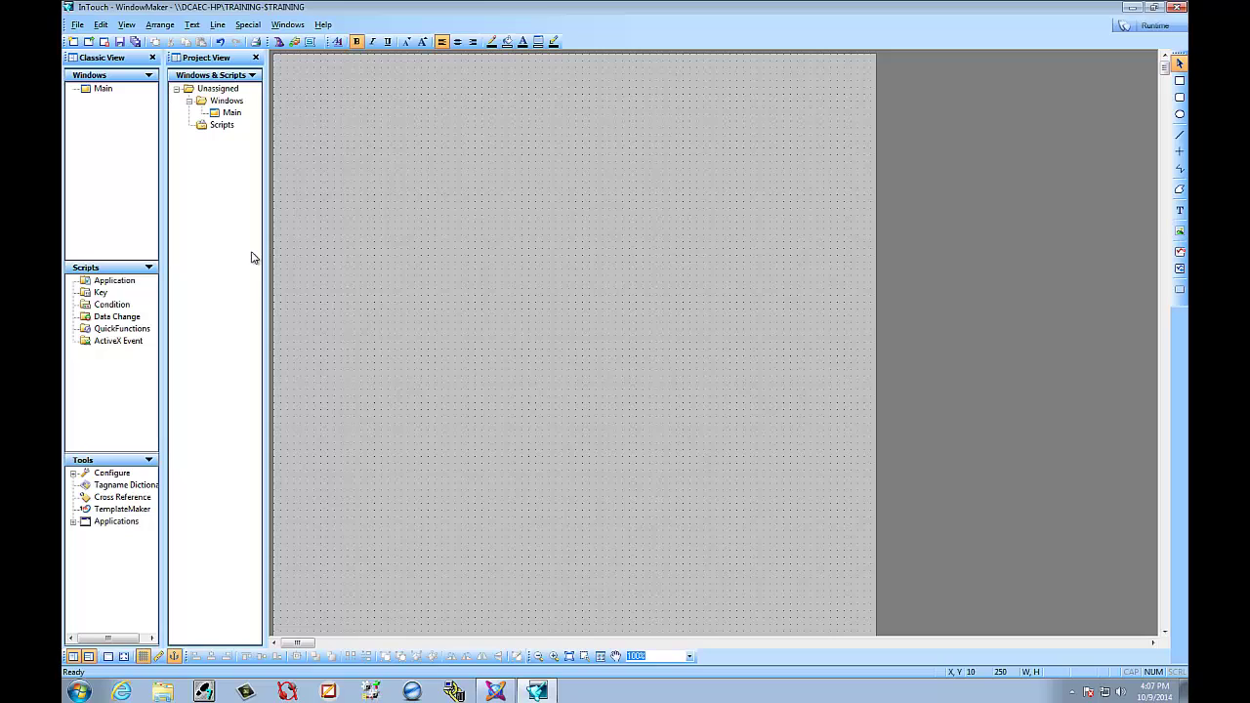
{"action": "left_click", "coordinate": [295, 43]}
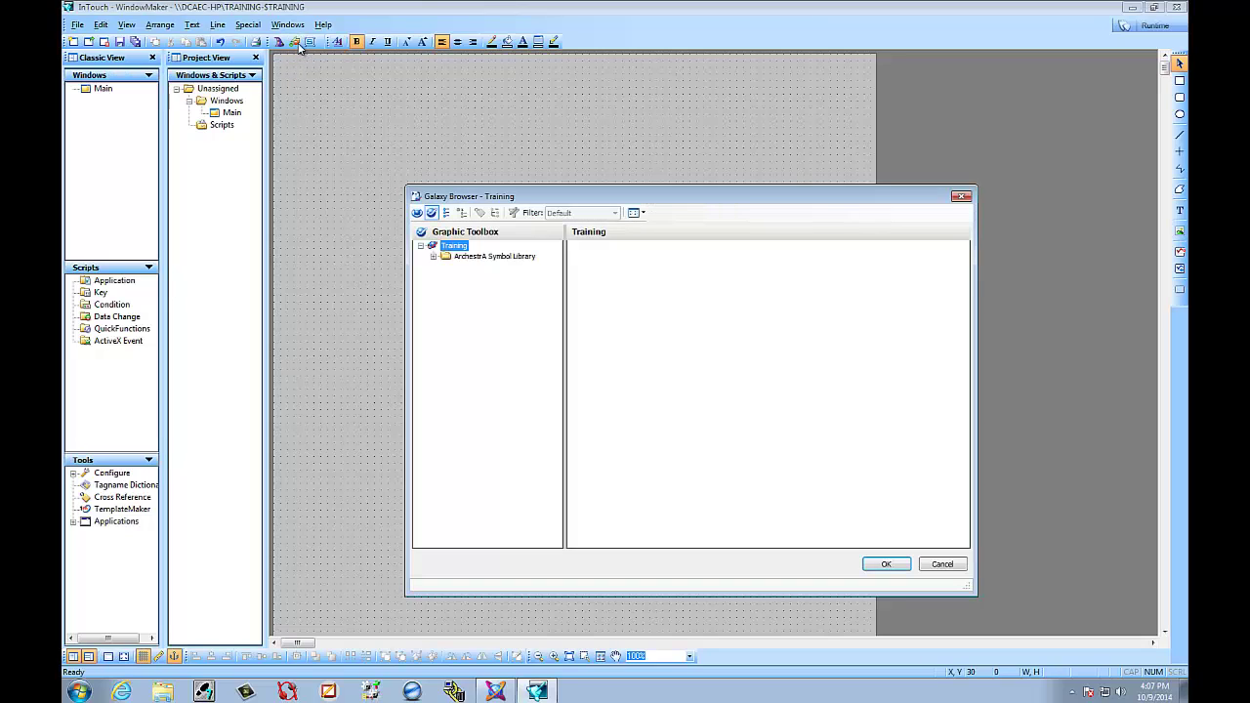
- Embed the RockerSwitch symbol from the Switches library at Main's top-left and resize it
{"action": "left_click", "coordinate": [434, 257]}
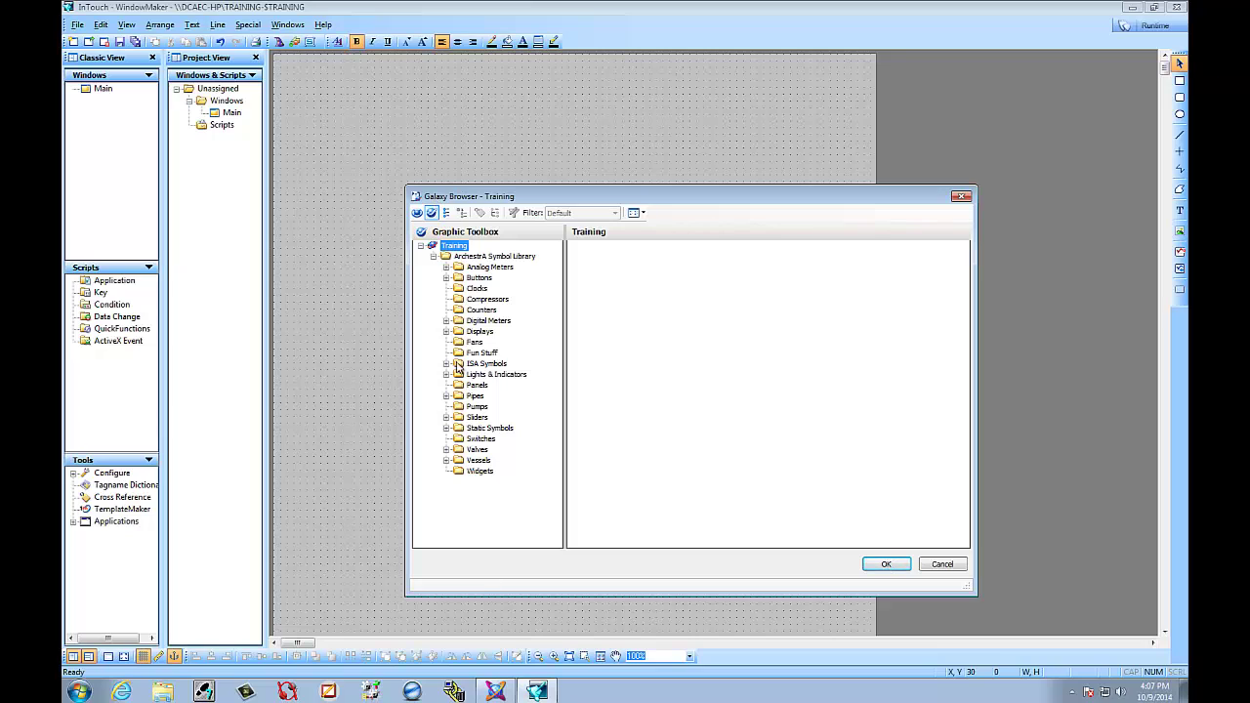
{"action": "left_click", "coordinate": [446, 279]}
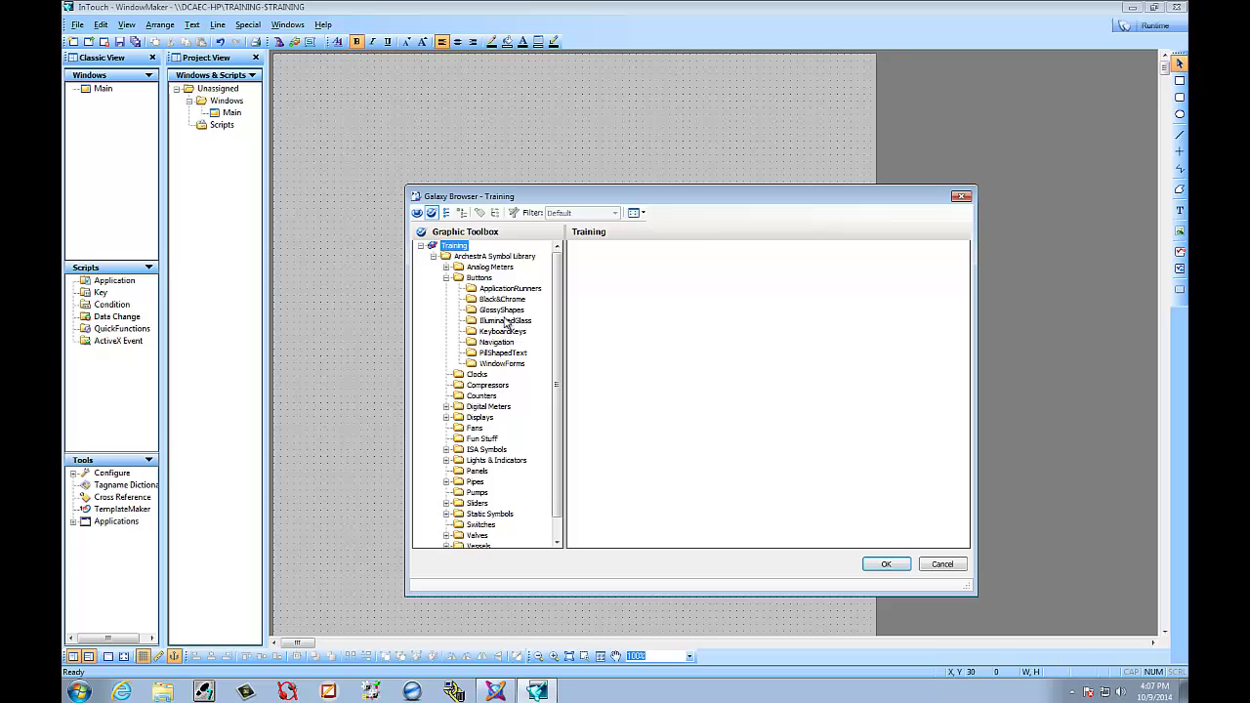
{"action": "scroll", "coordinate": [449, 391], "scroll_direction": "down", "scroll_amount": 1}
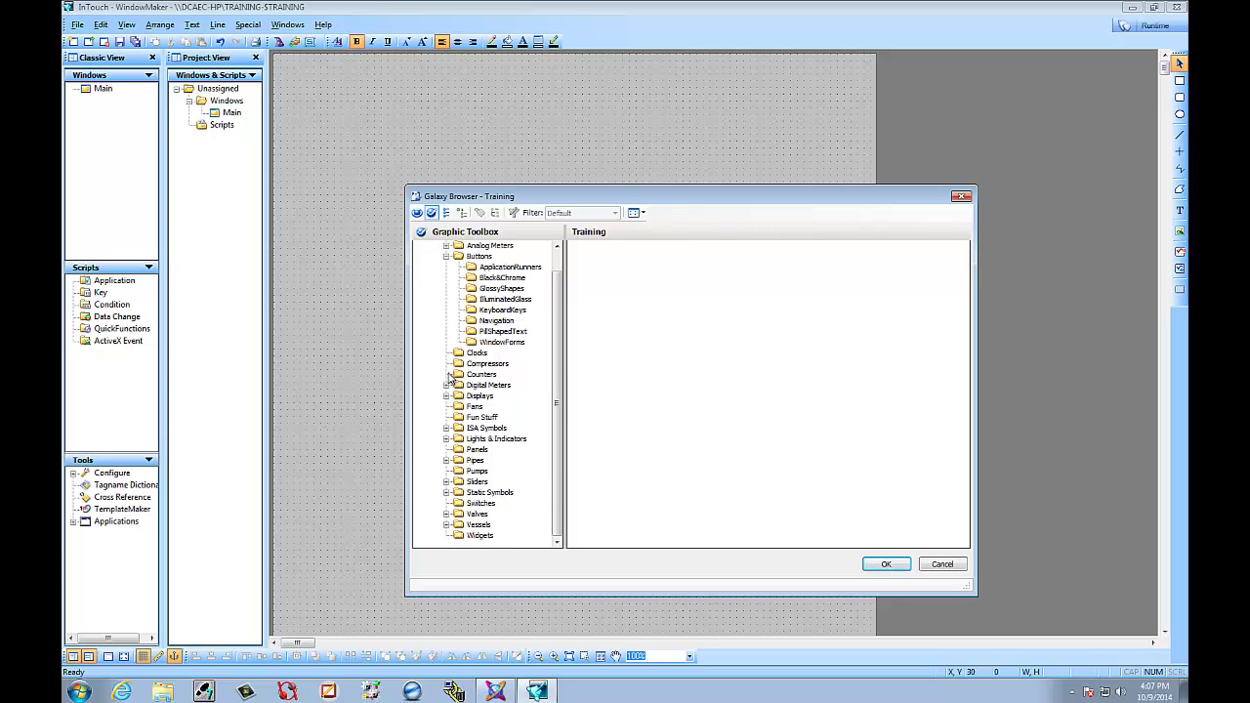
{"action": "left_click", "coordinate": [480, 503]}
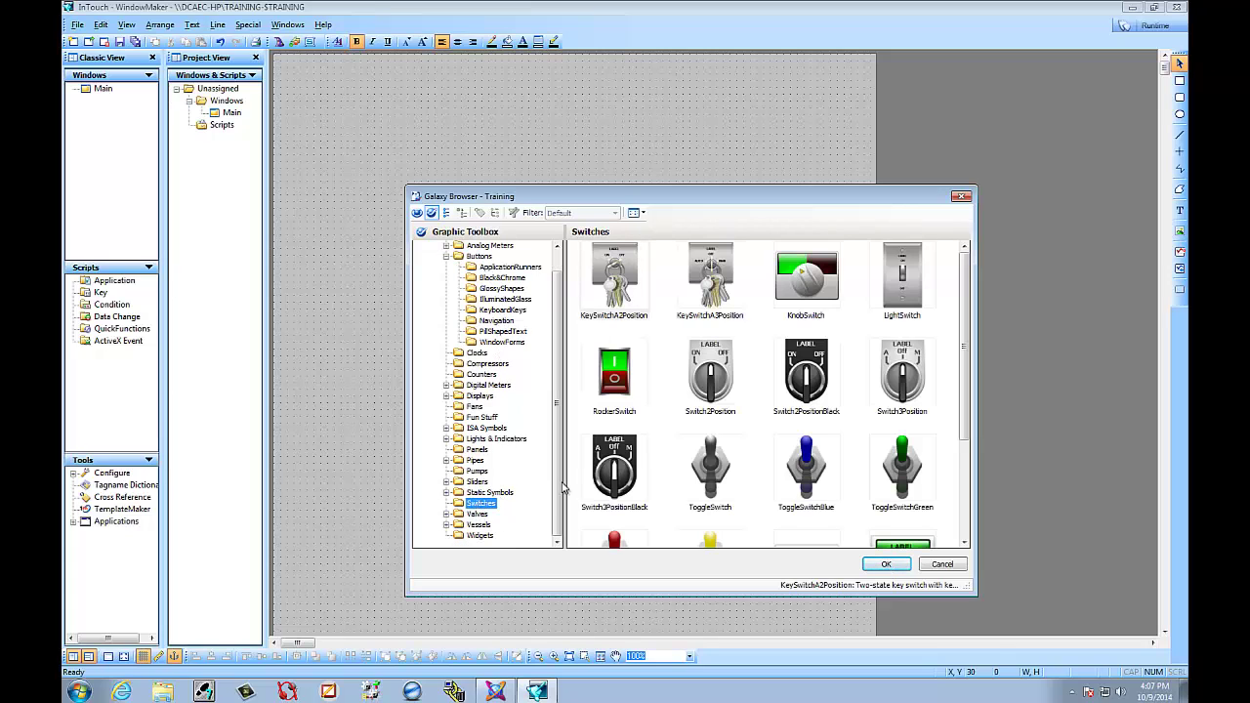
{"action": "left_click", "coordinate": [606, 391]}
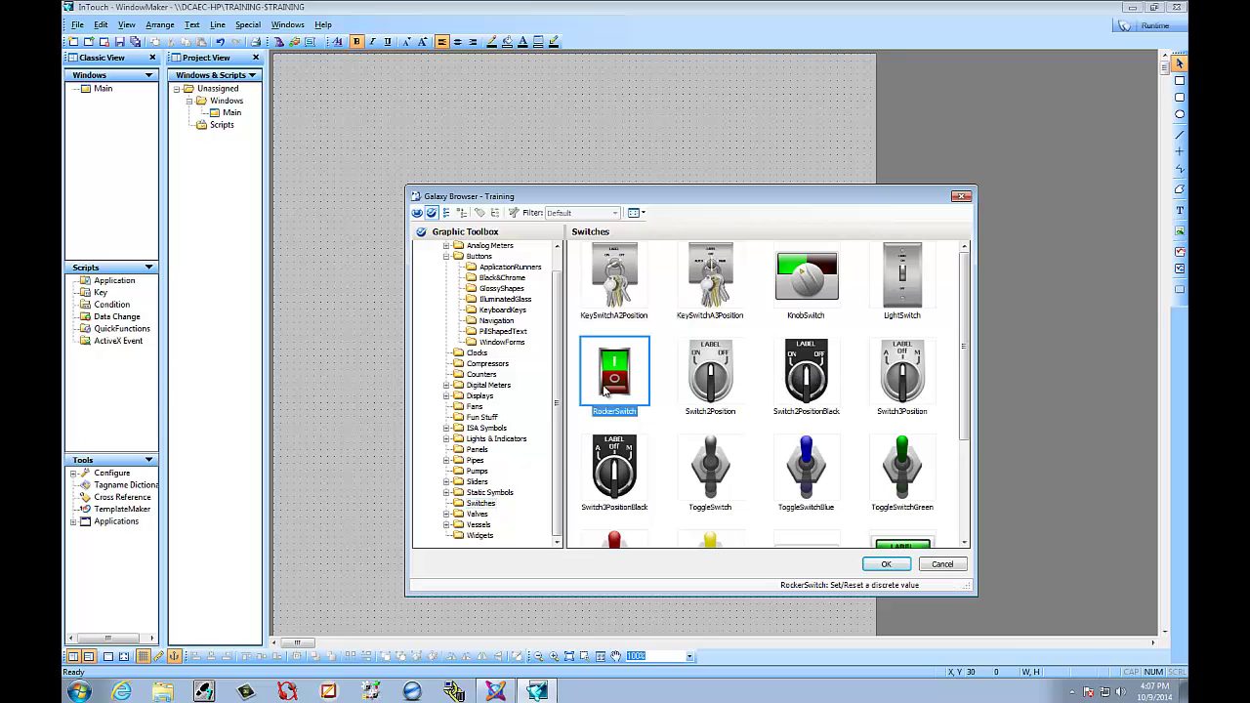
{"action": "left_click", "coordinate": [869, 563]}
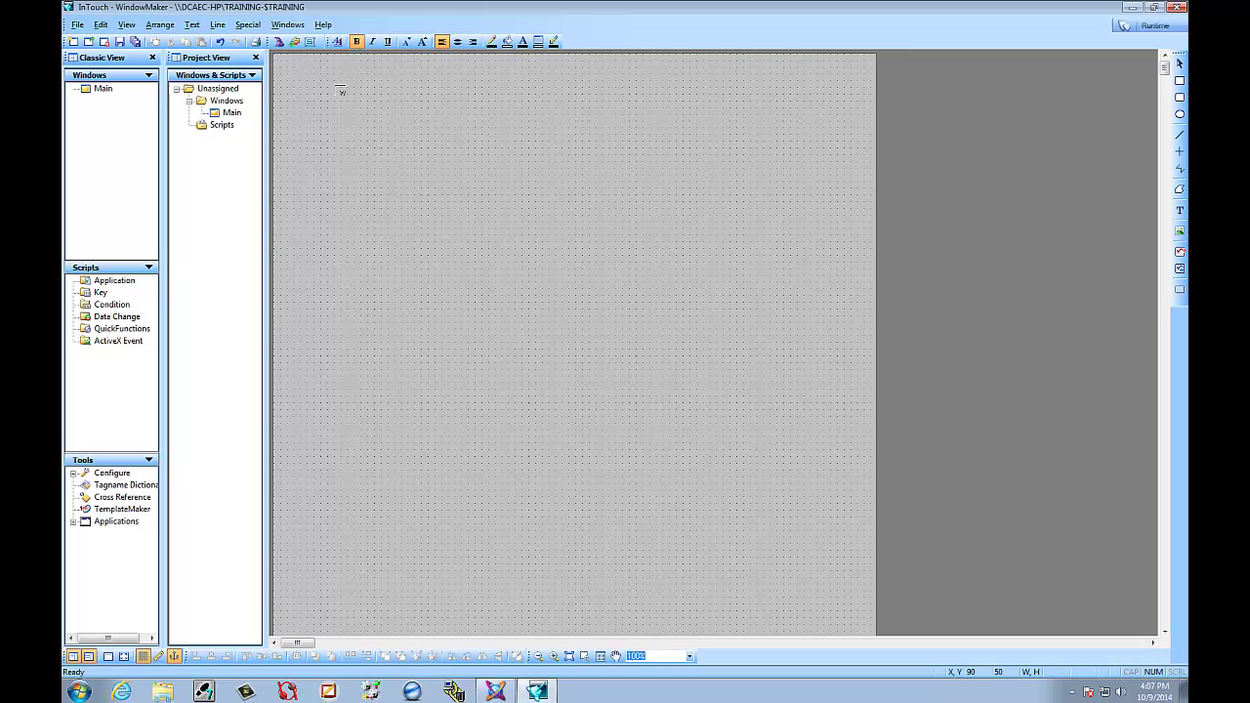
{"action": "left_click", "coordinate": [367, 136]}
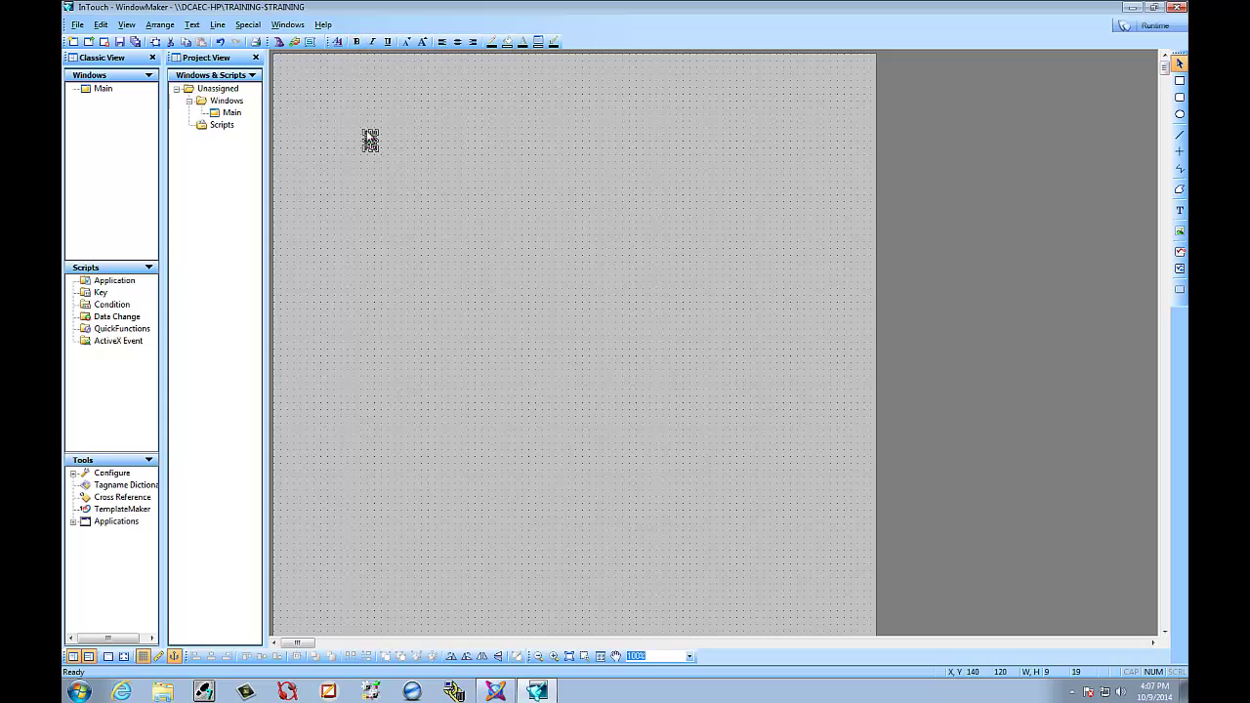
{"action": "left_click", "coordinate": [370, 141]}
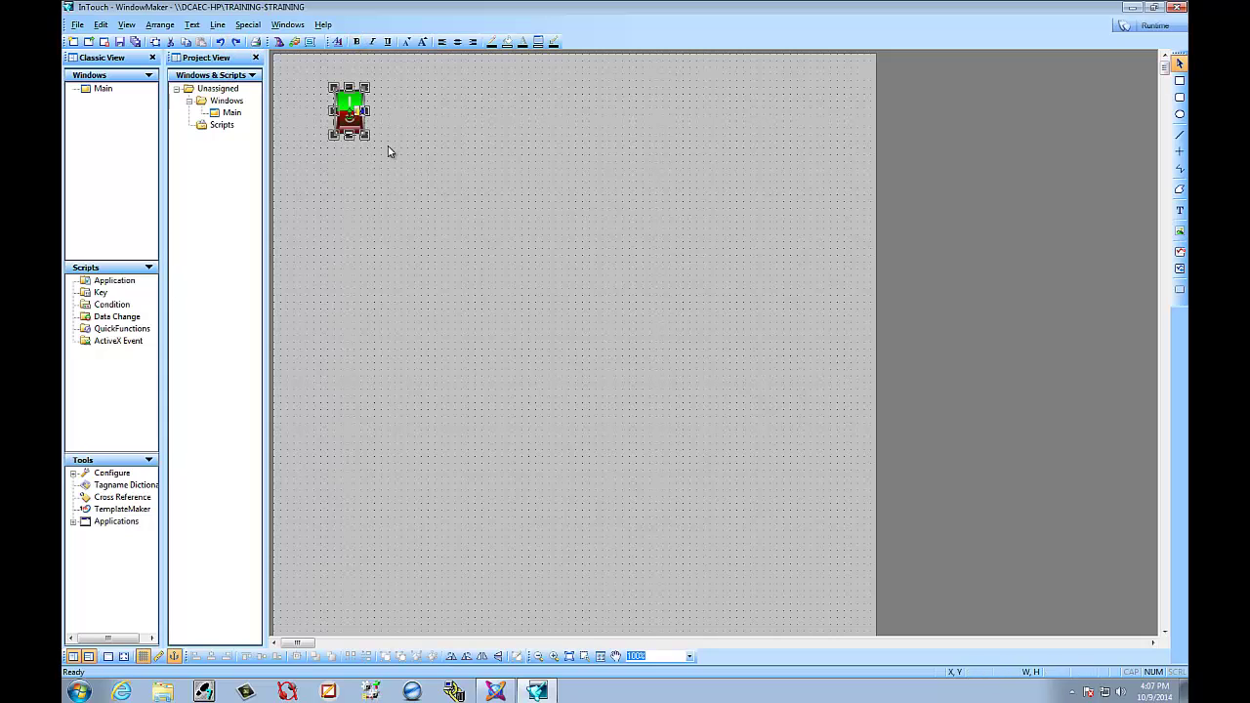
{"action": "mouse_move", "coordinate": [366, 135]}
{"action": "left_mouse_down"}
{"action": "mouse_move", "coordinate": [544, 335]}
{"action": "mouse_move", "coordinate": [414, 242]}
{"action": "mouse_move", "coordinate": [373, 154]}
{"action": "left_mouse_up"}
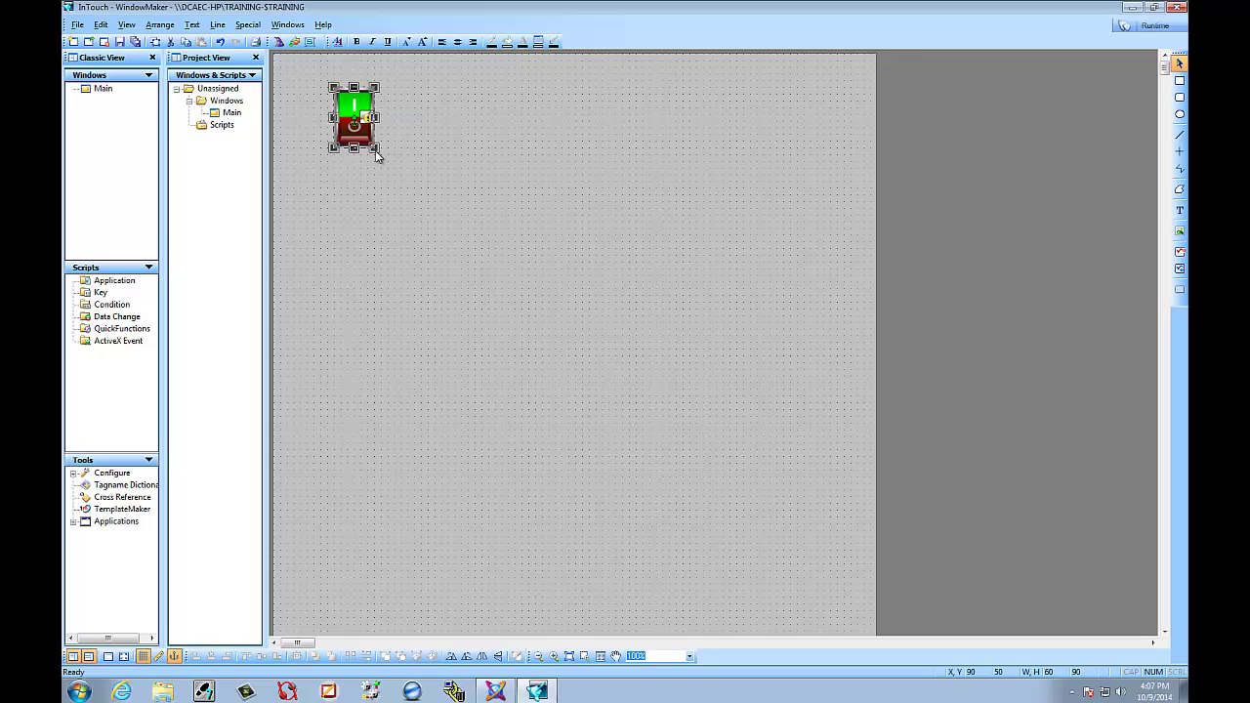
{"action": "left_click", "coordinate": [456, 203]}
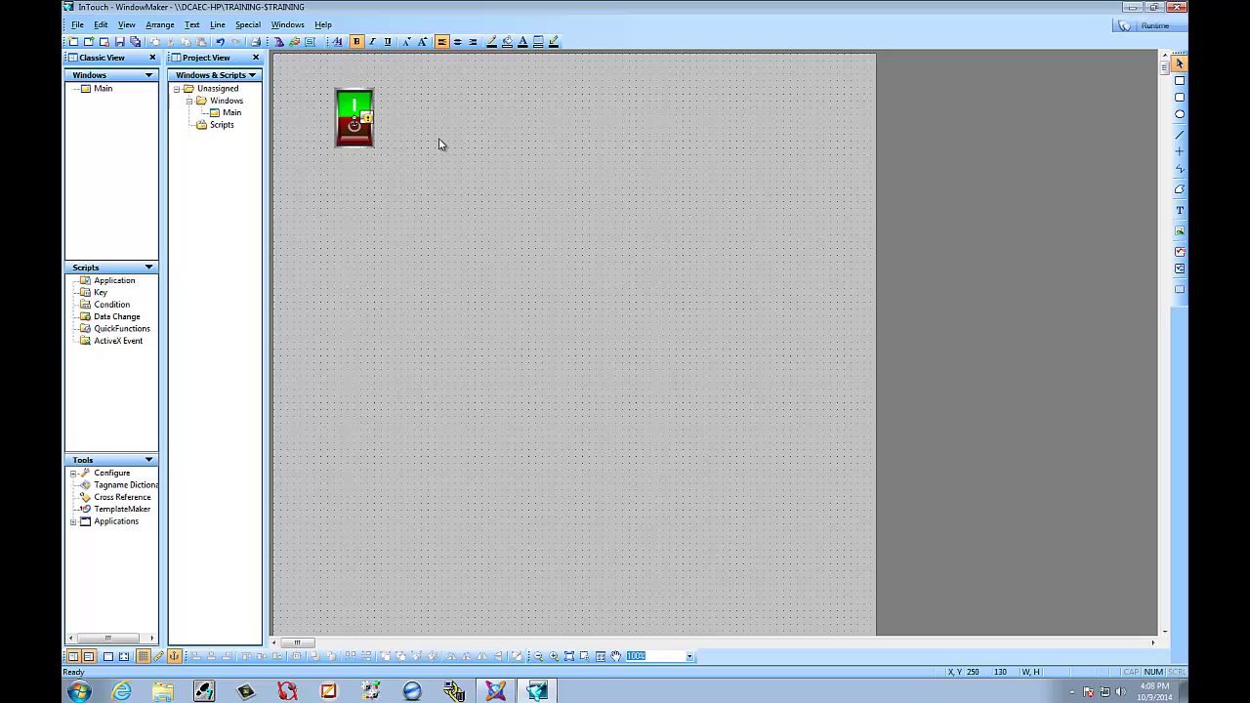
- Choose LightThickBezelLabelGreen from Lights & Indicators > Black&Chrome in the symbol library
{"action": "left_click", "coordinate": [293, 44]}
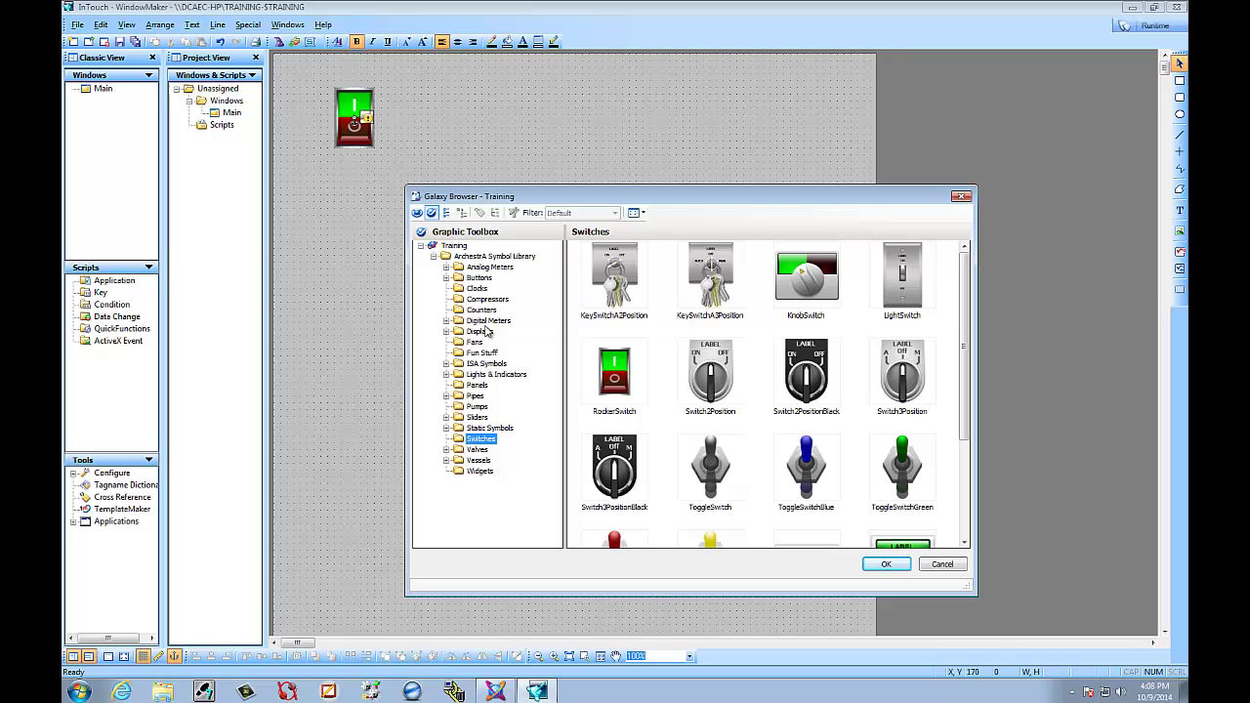
{"action": "left_click", "coordinate": [446, 374]}
{"action": "left_click", "coordinate": [495, 417]}
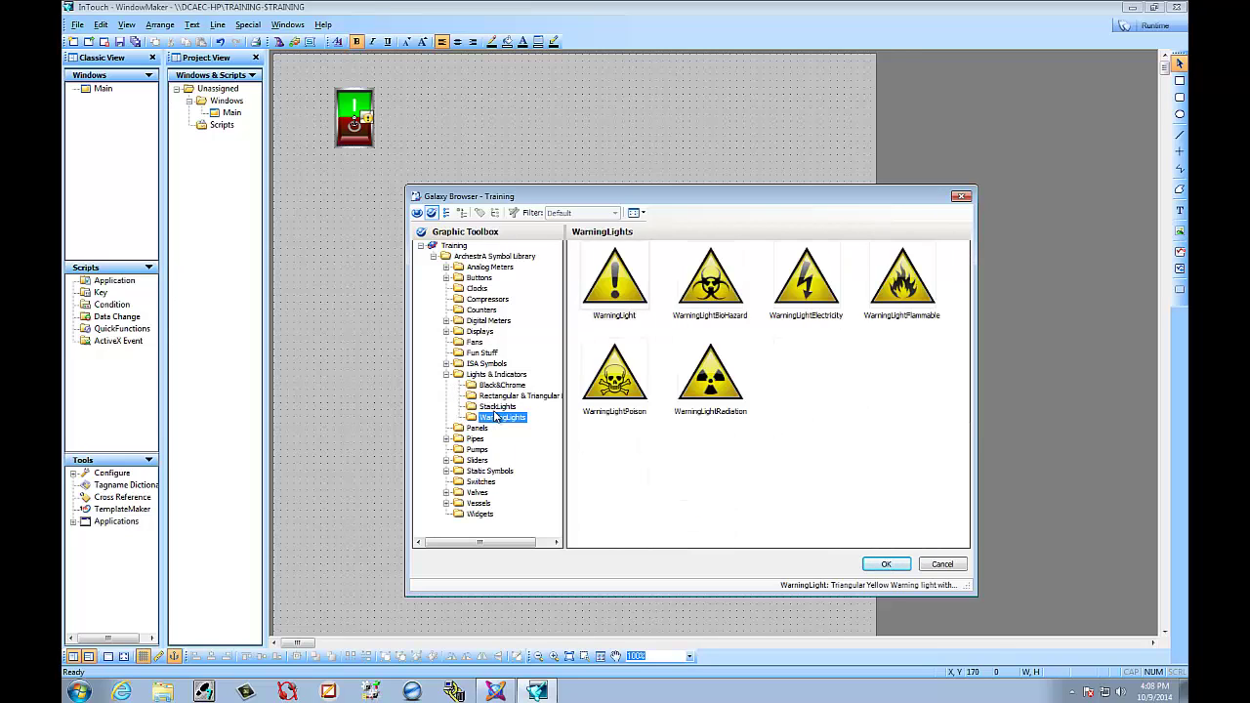
{"action": "left_click", "coordinate": [496, 406]}
{"action": "left_click", "coordinate": [495, 396]}
{"action": "left_click", "coordinate": [496, 386]}
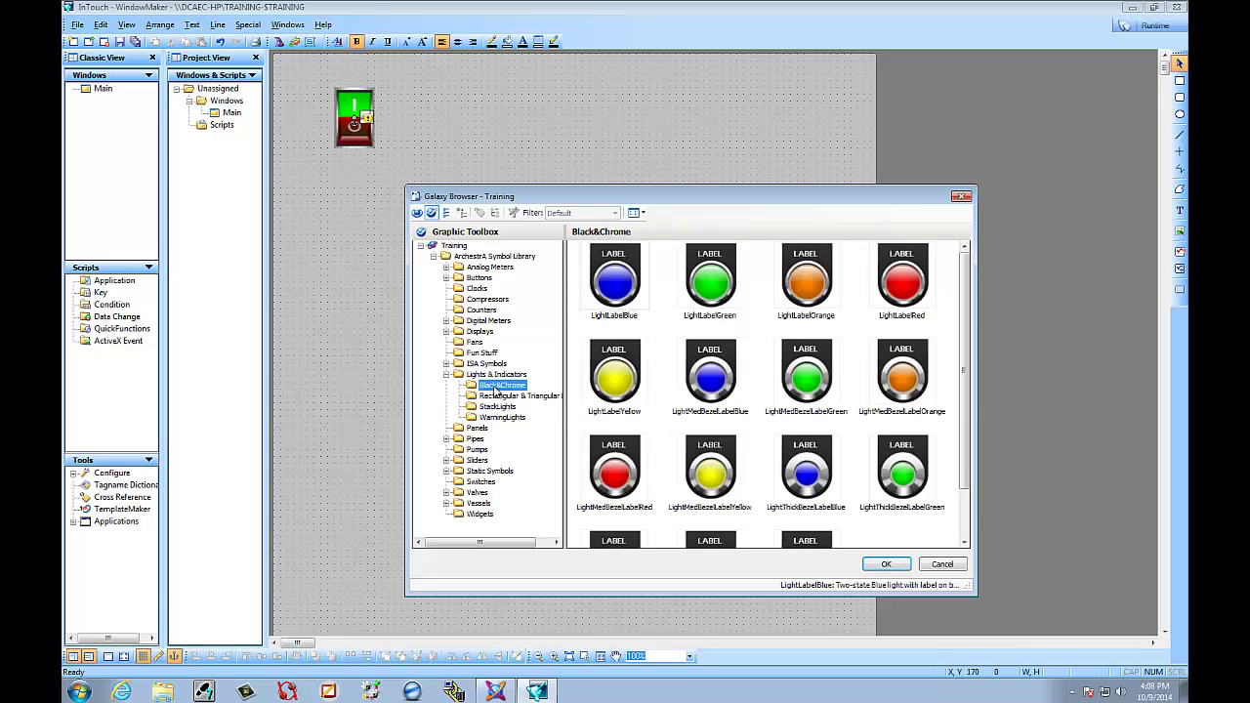
{"action": "left_click", "coordinate": [496, 396]}
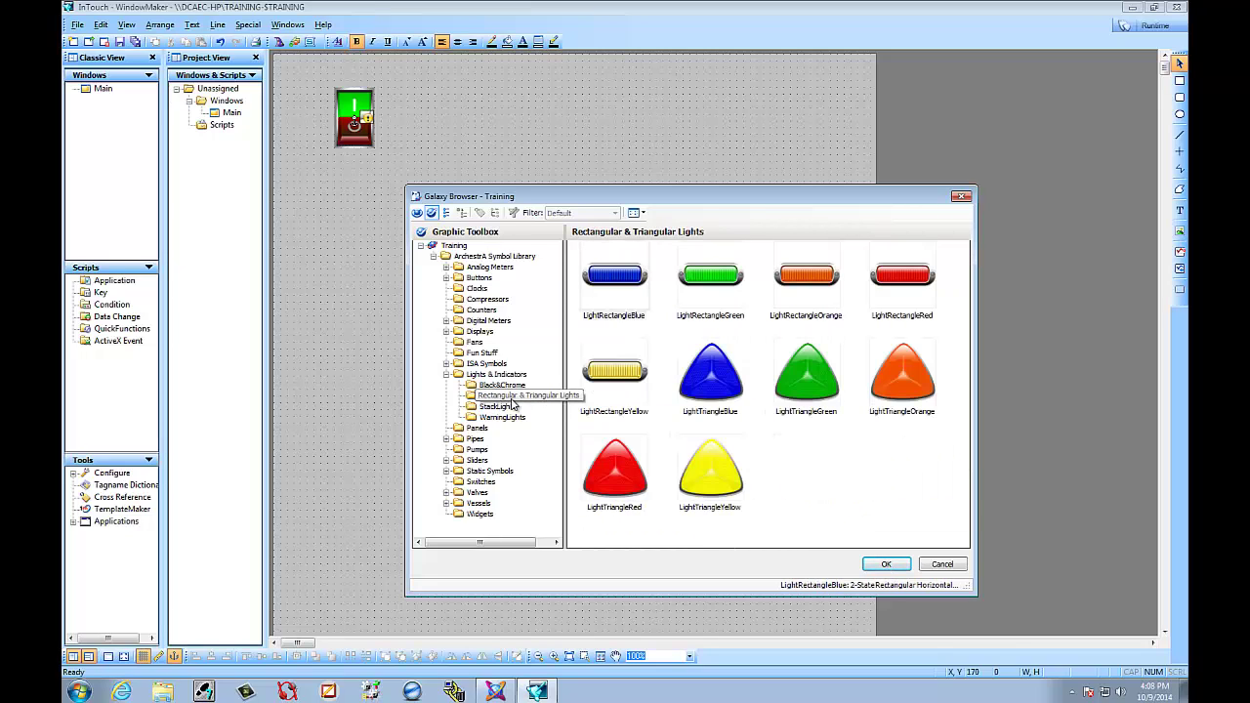
{"action": "left_click", "coordinate": [503, 386]}
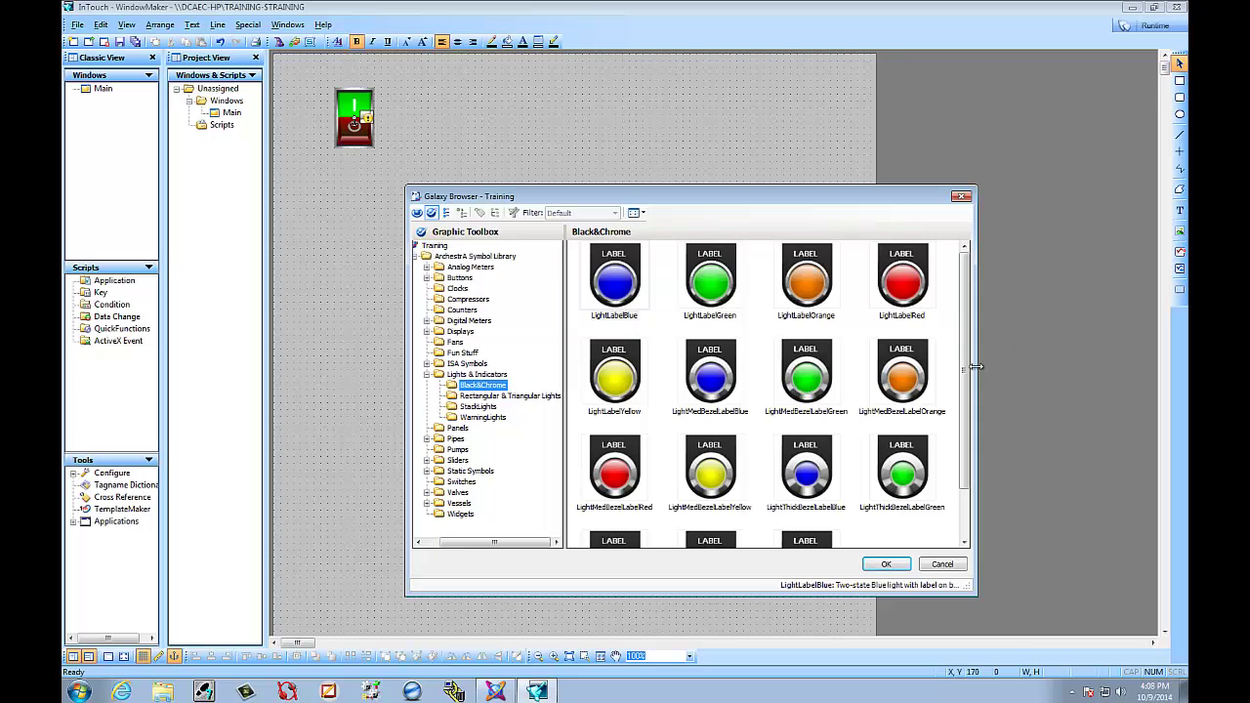
{"action": "scroll", "coordinate": [967, 406], "scroll_direction": "down", "scroll_amount": 2}
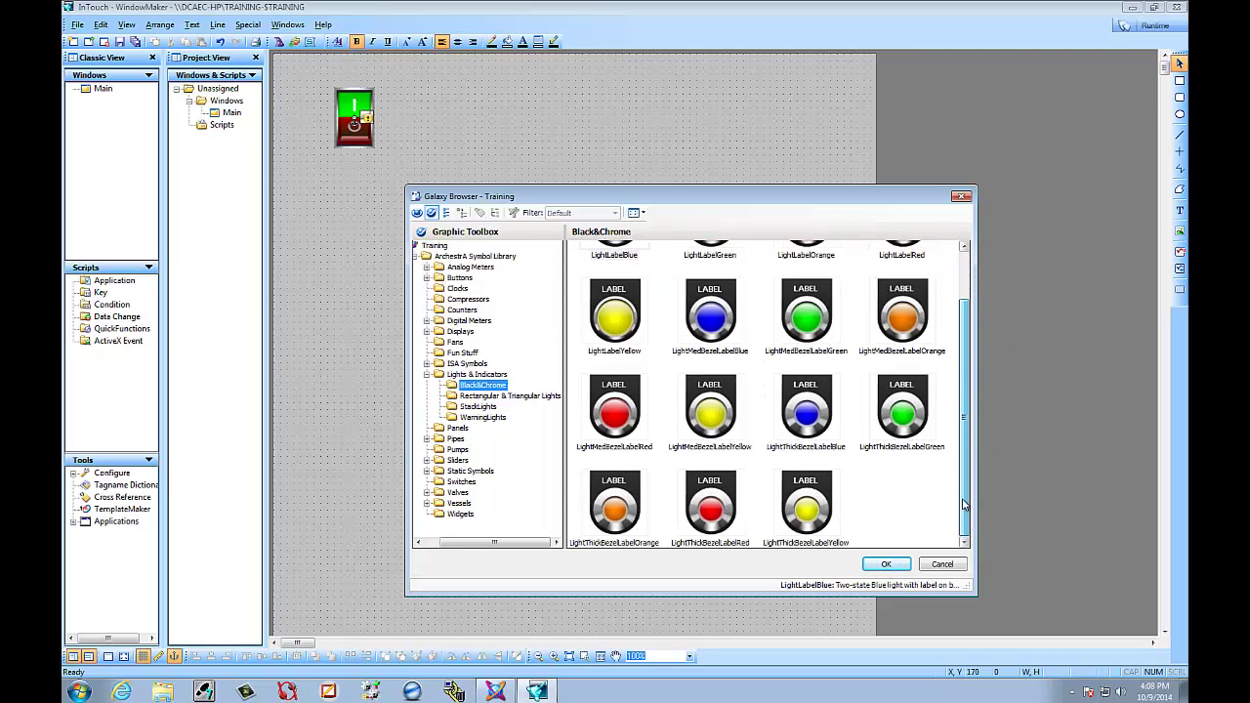
{"action": "left_click", "coordinate": [902, 410]}
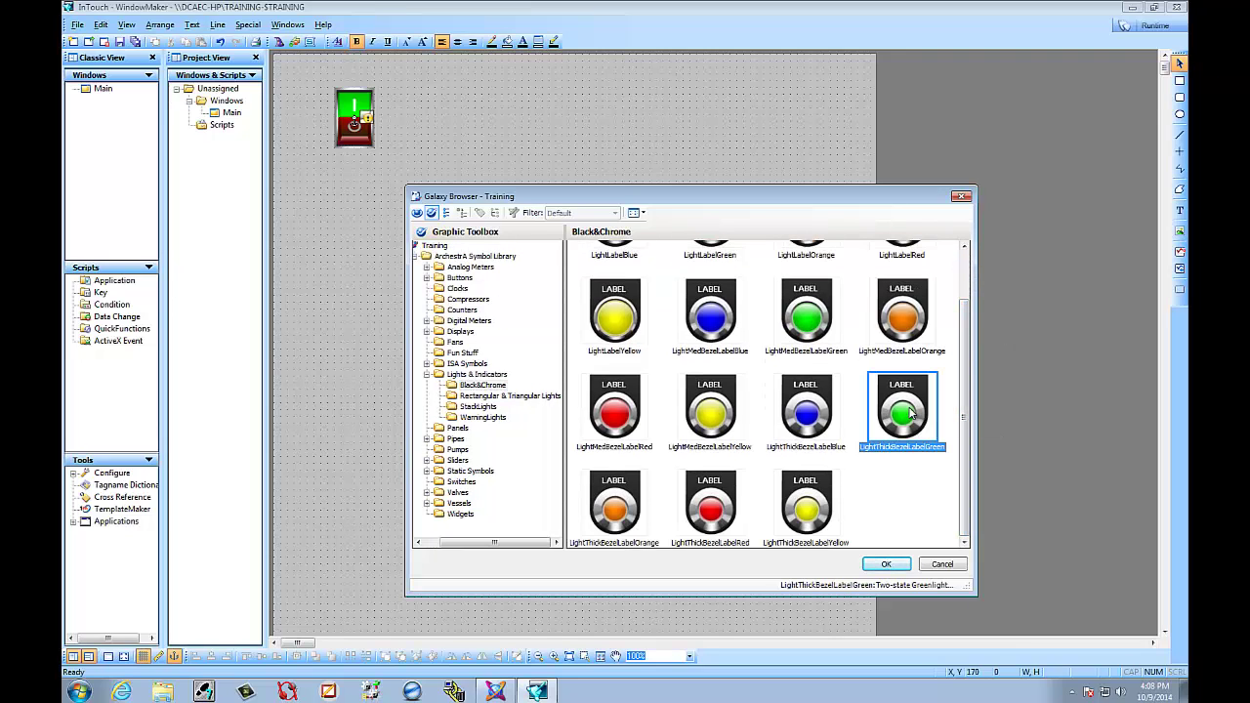
{"action": "left_click", "coordinate": [885, 564]}
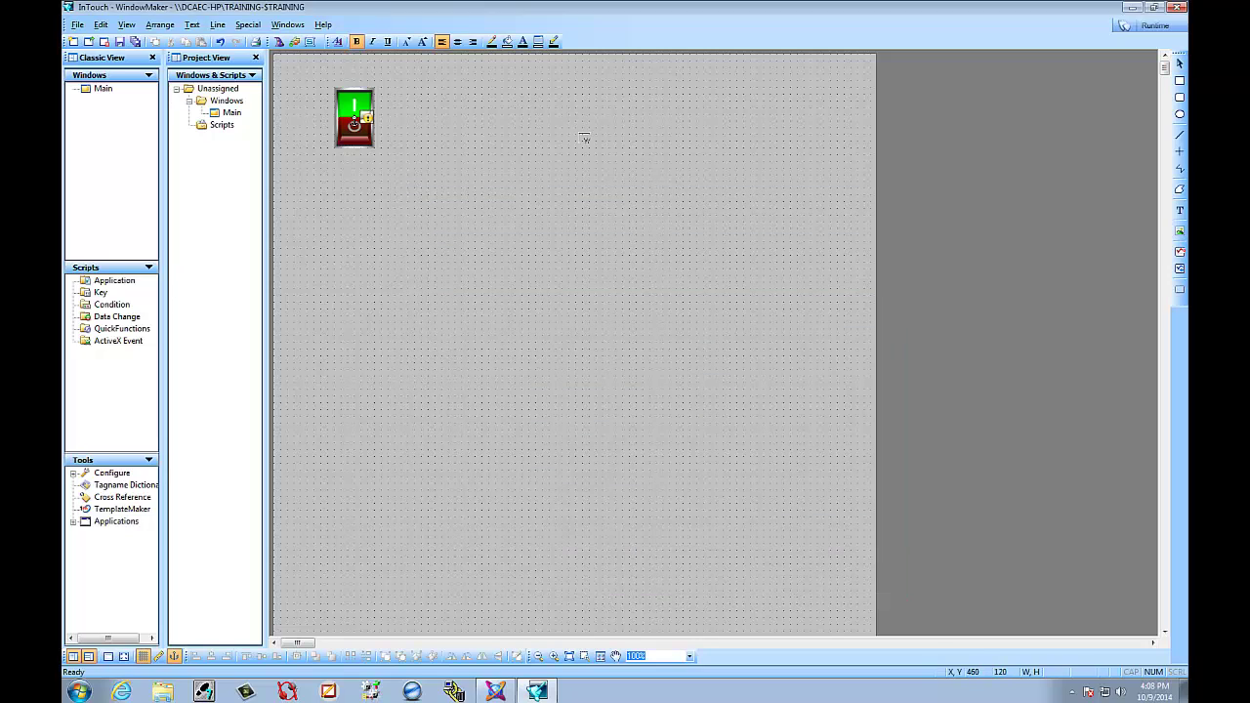
- Place the green light at the top of Main, to the right of the rocker switch
{"action": "left_click", "coordinate": [582, 136]}
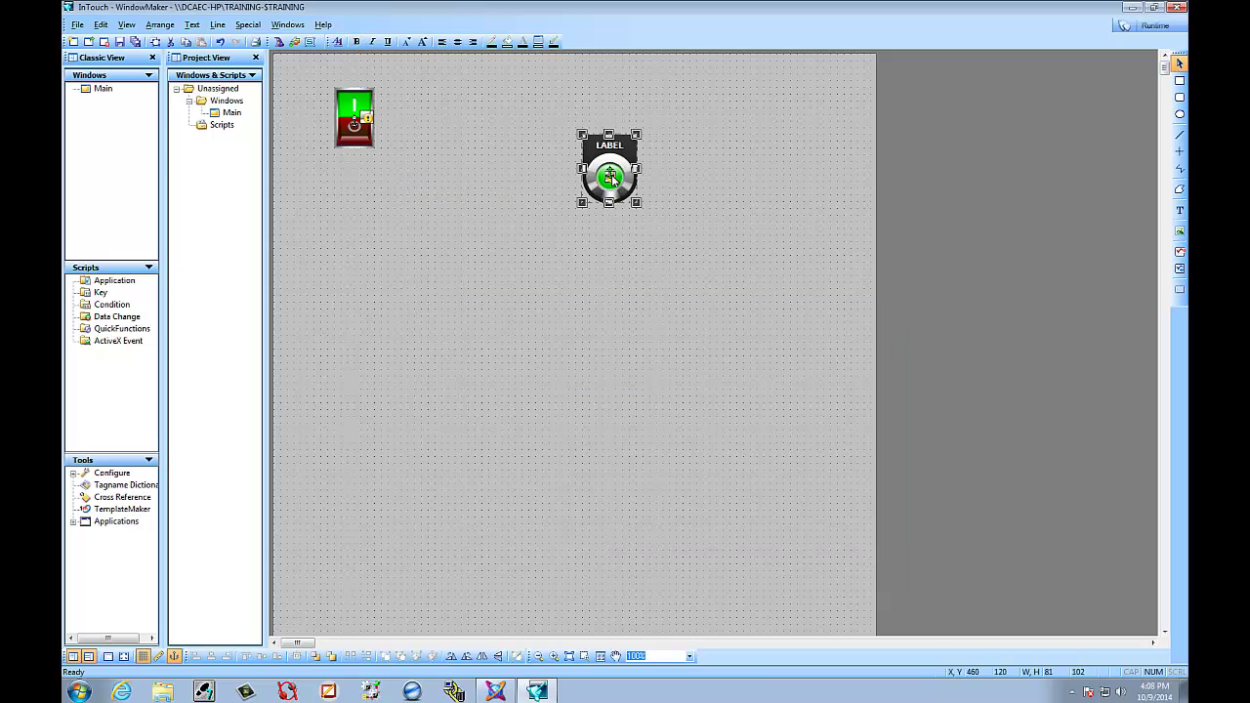
{"action": "left_click_drag", "start_coordinate": [612, 175], "coordinate": [564, 130]}
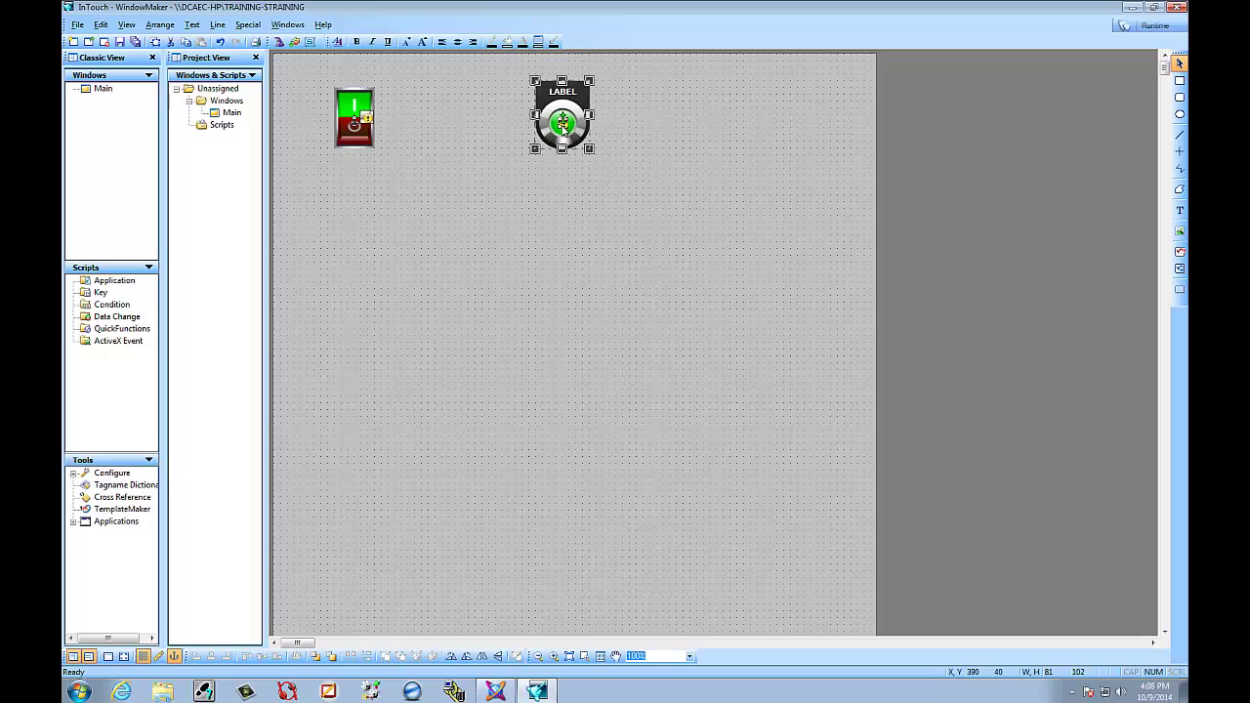
{"action": "left_click", "coordinate": [522, 311]}
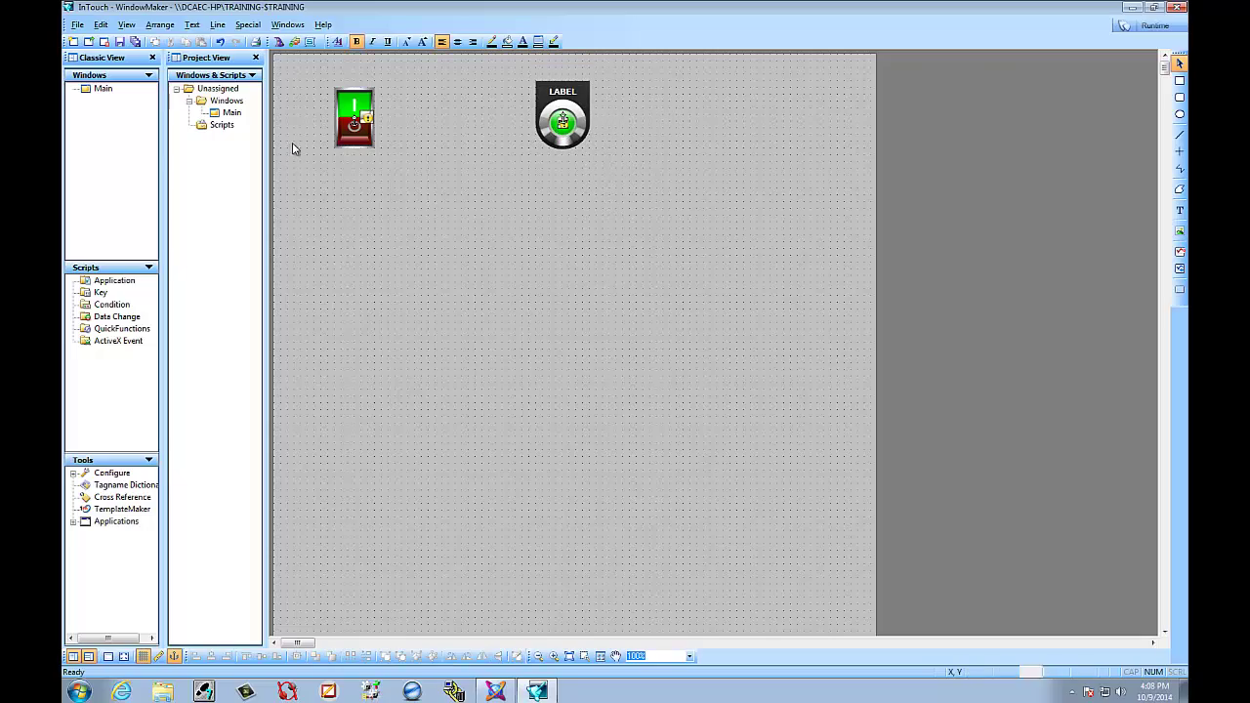
- Set the rocker switch's Value default to PB and define PB as a Memory Discrete tag
{"action": "double_click", "coordinate": [354, 116]}
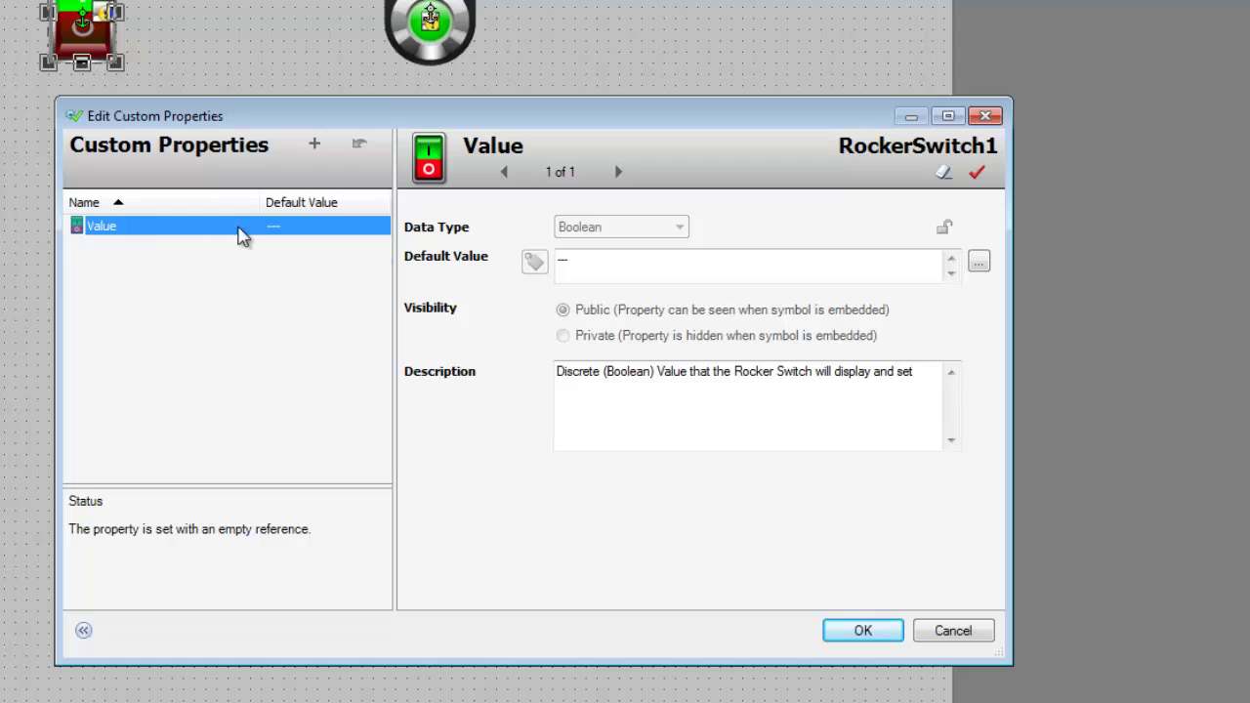
{"action": "left_click", "coordinate": [574, 277]}
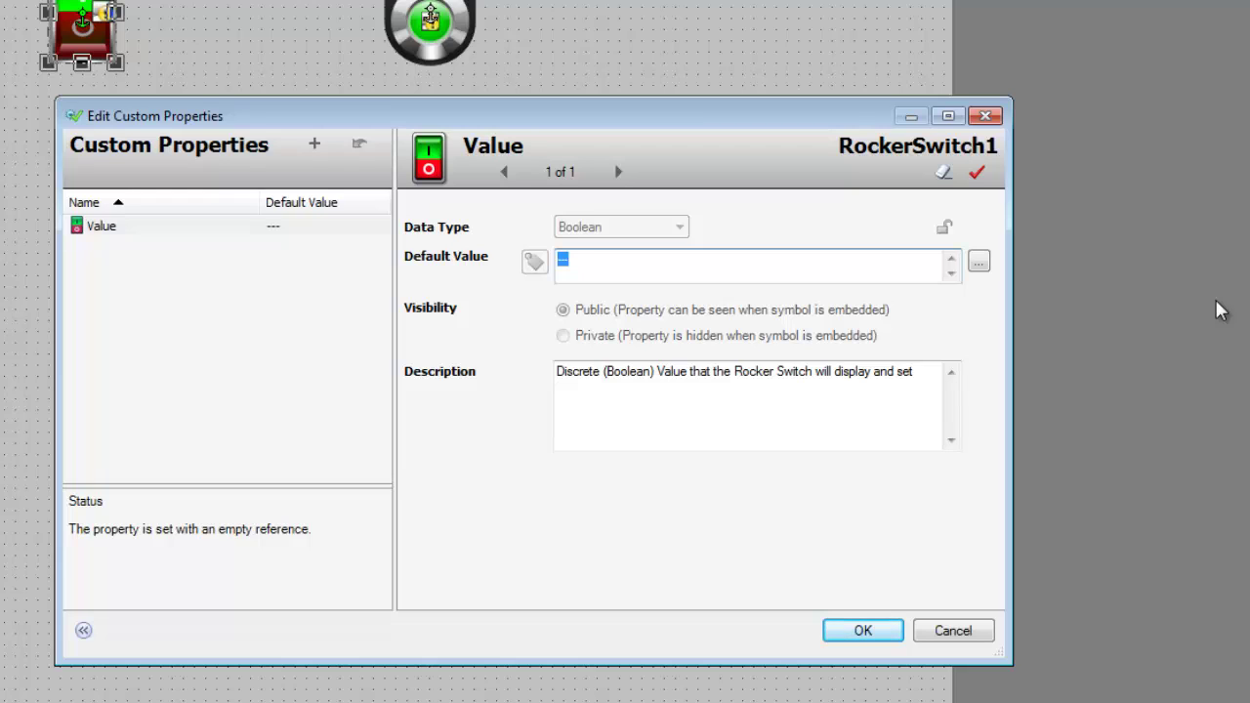
{"action": "type", "text": "PB"}
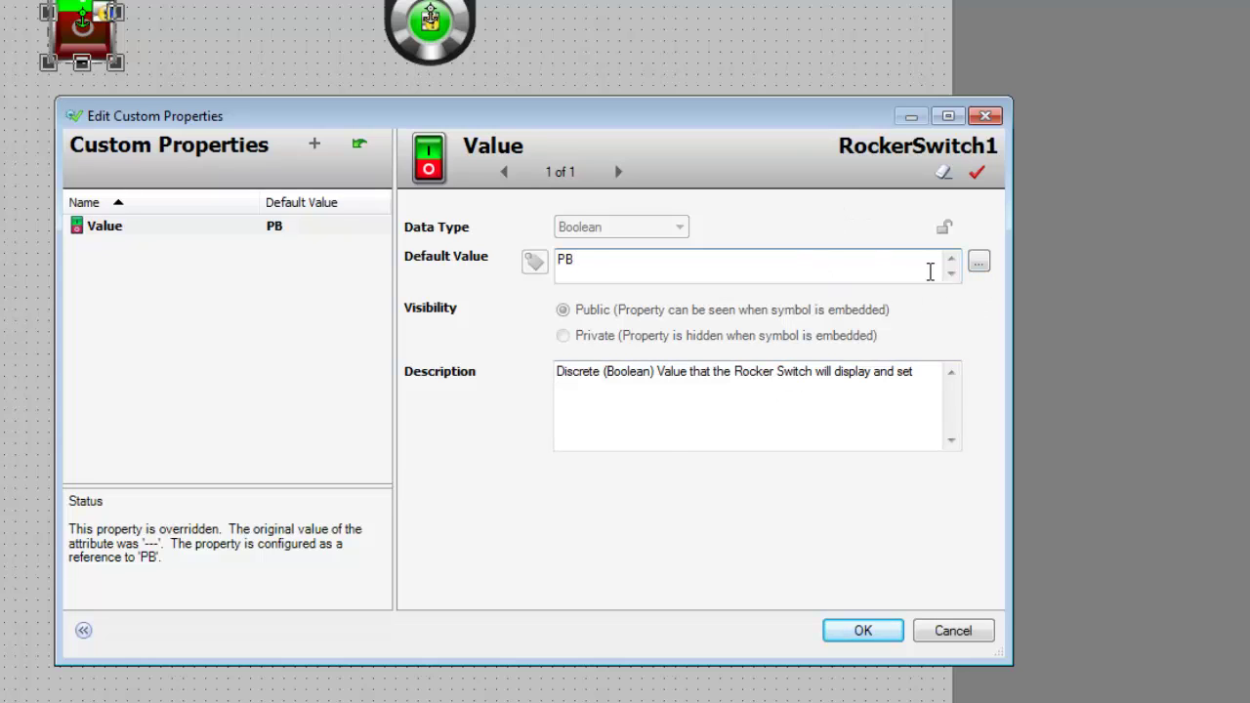
{"action": "key", "text": "Tab"}
{"action": "left_click", "coordinate": [522, 448]}
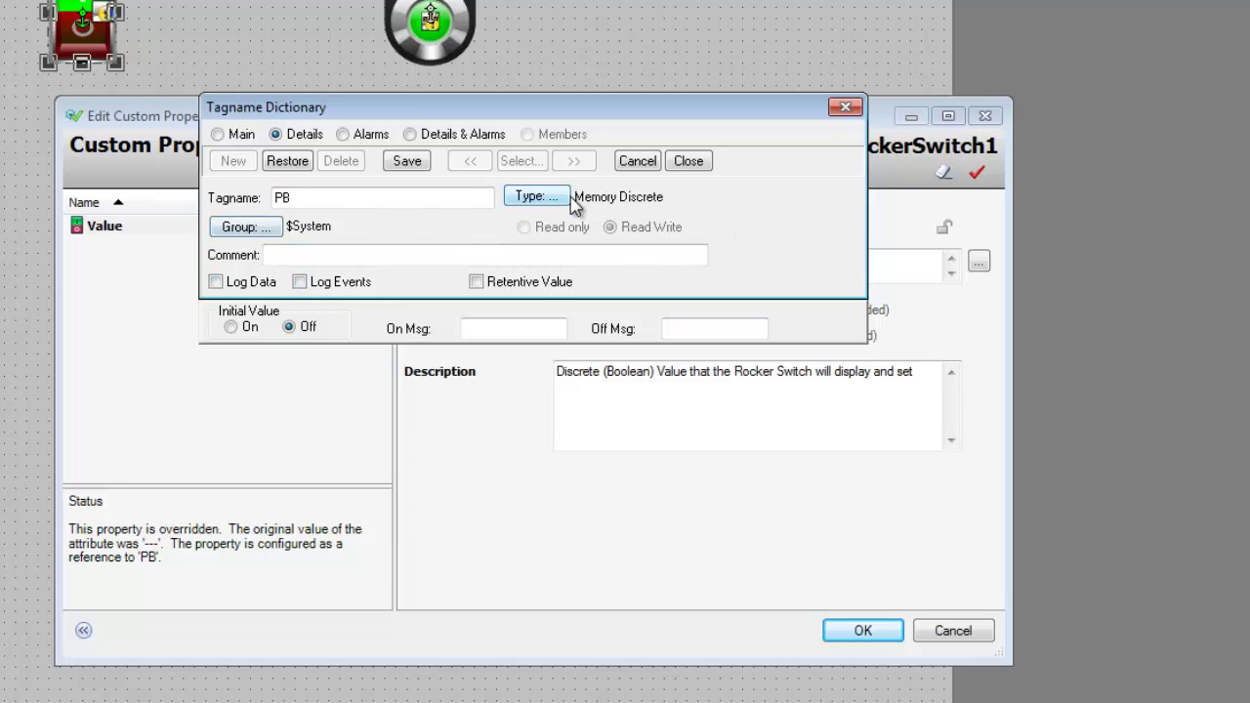
{"action": "left_click", "coordinate": [535, 196]}
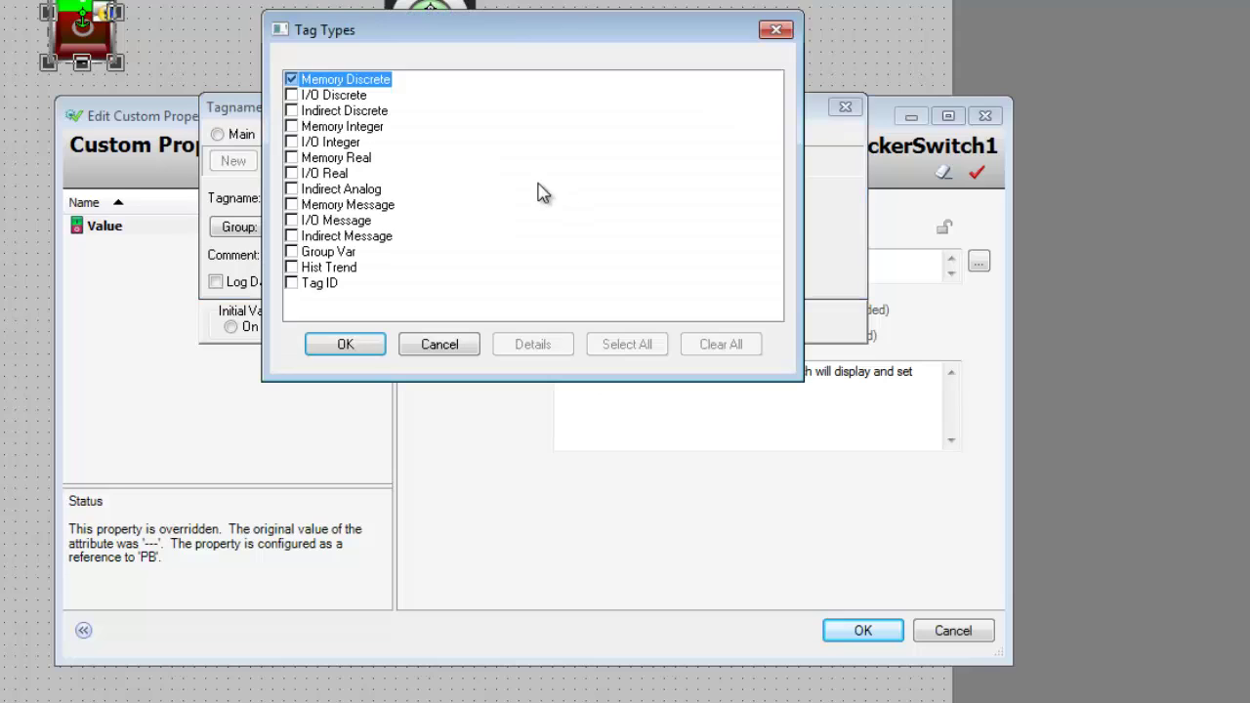
{"action": "left_click", "coordinate": [363, 354]}
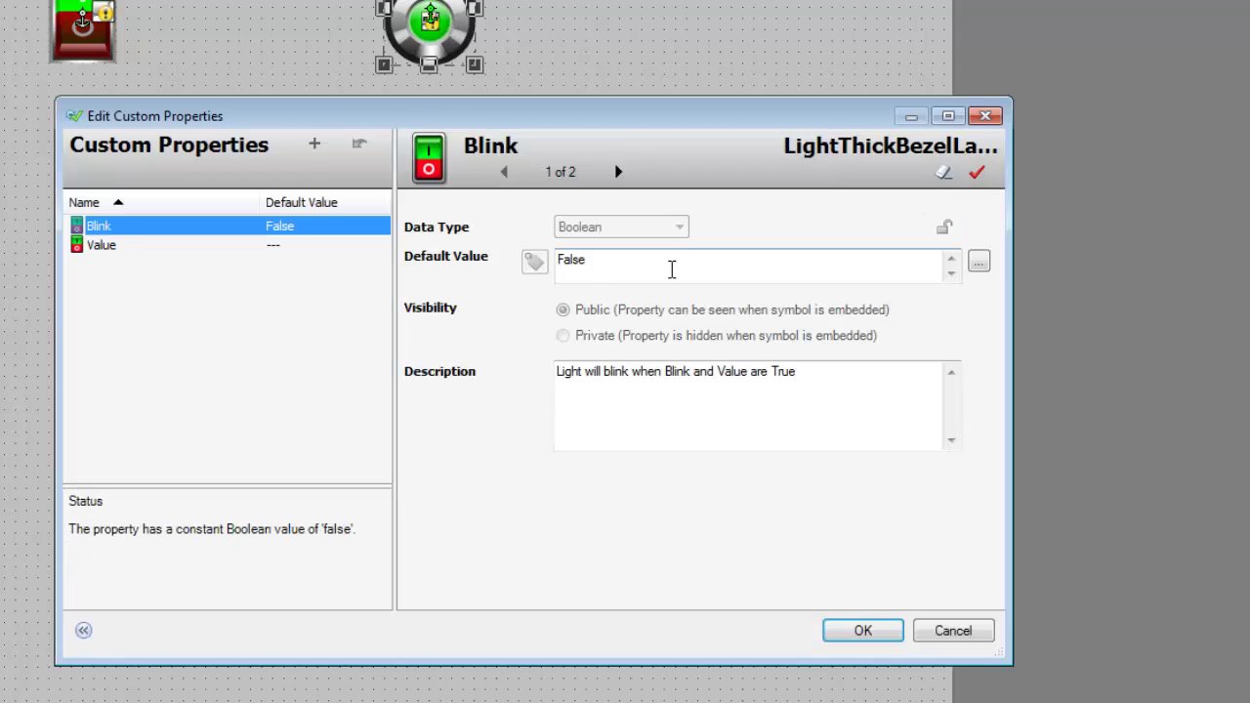
- Enter PB as the green light's Value default, leave Blink False, and apply the changes
{"action": "left_click", "coordinate": [649, 264]}
{"action": "left_click", "coordinate": [276, 244]}
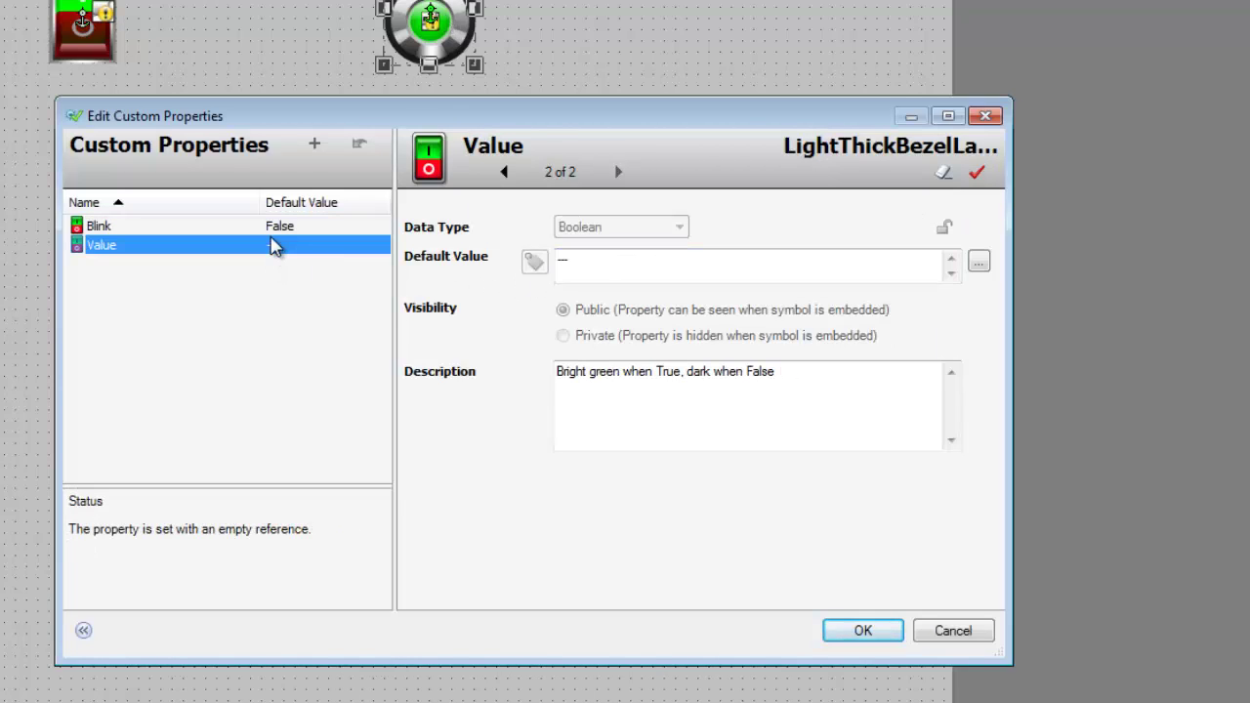
{"action": "left_click", "coordinate": [603, 269]}
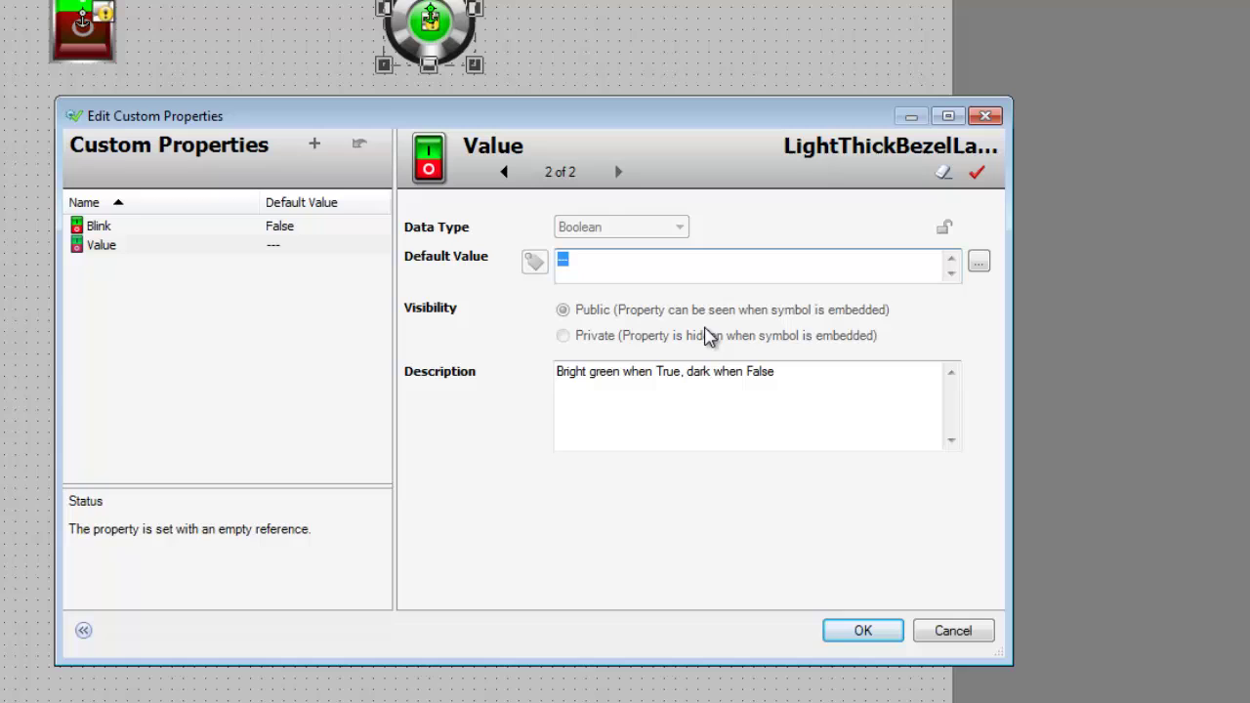
{"action": "type", "text": "PB"}
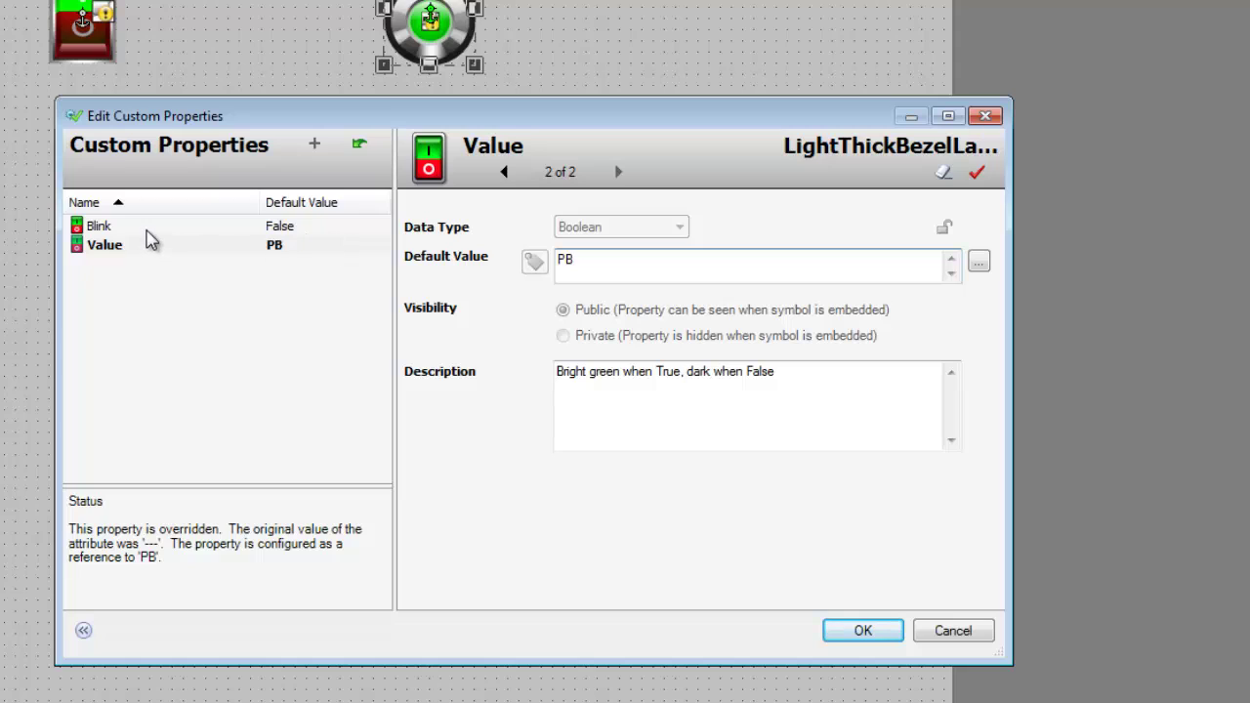
{"action": "left_click", "coordinate": [147, 230]}
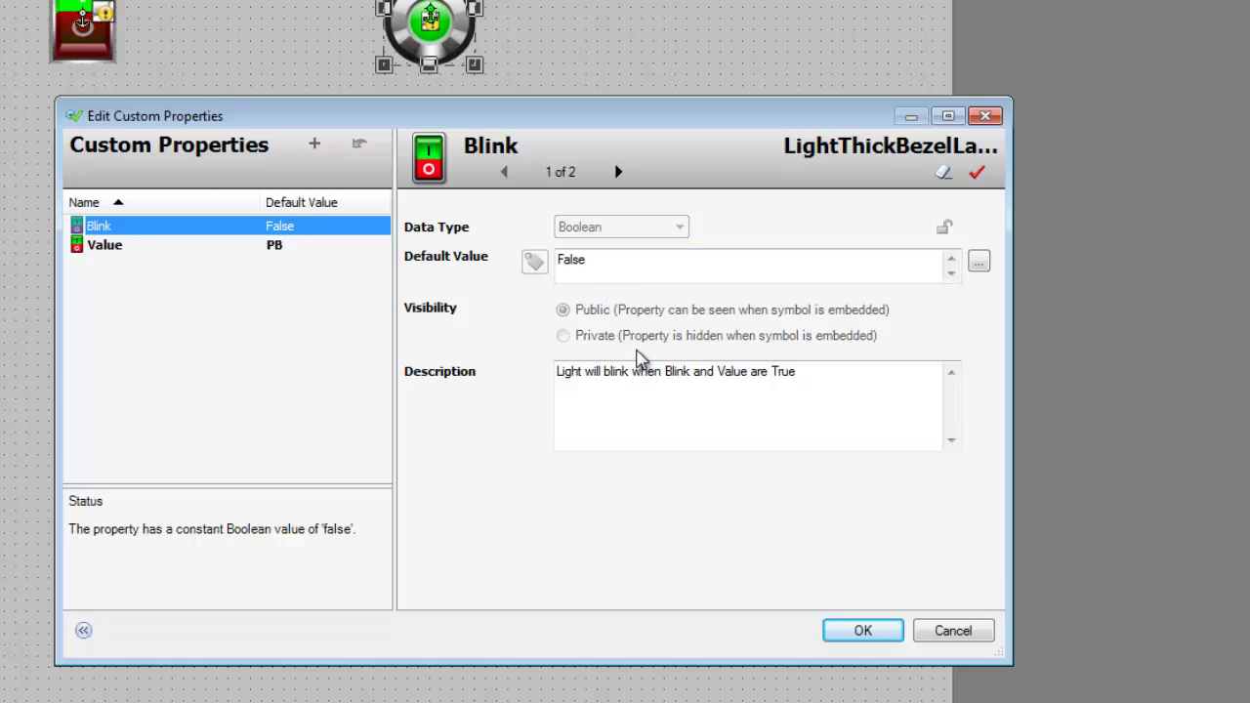
{"action": "left_click", "coordinate": [309, 250]}
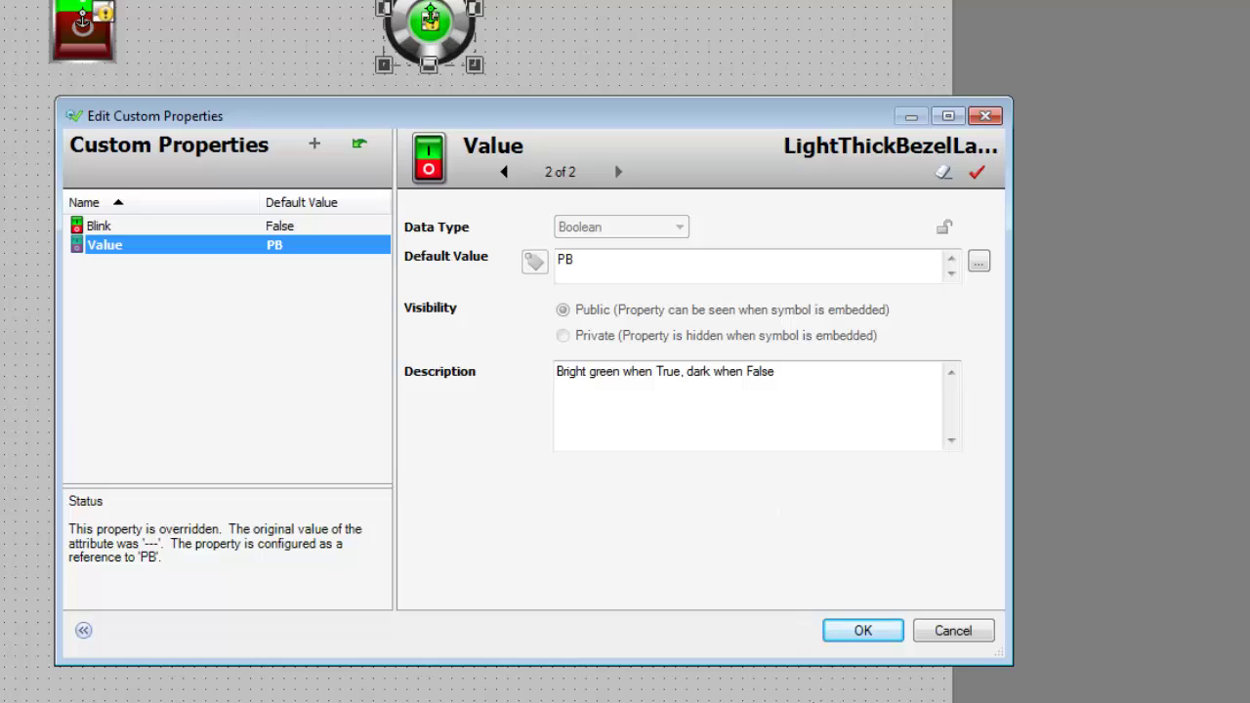
{"action": "left_click", "coordinate": [891, 640]}
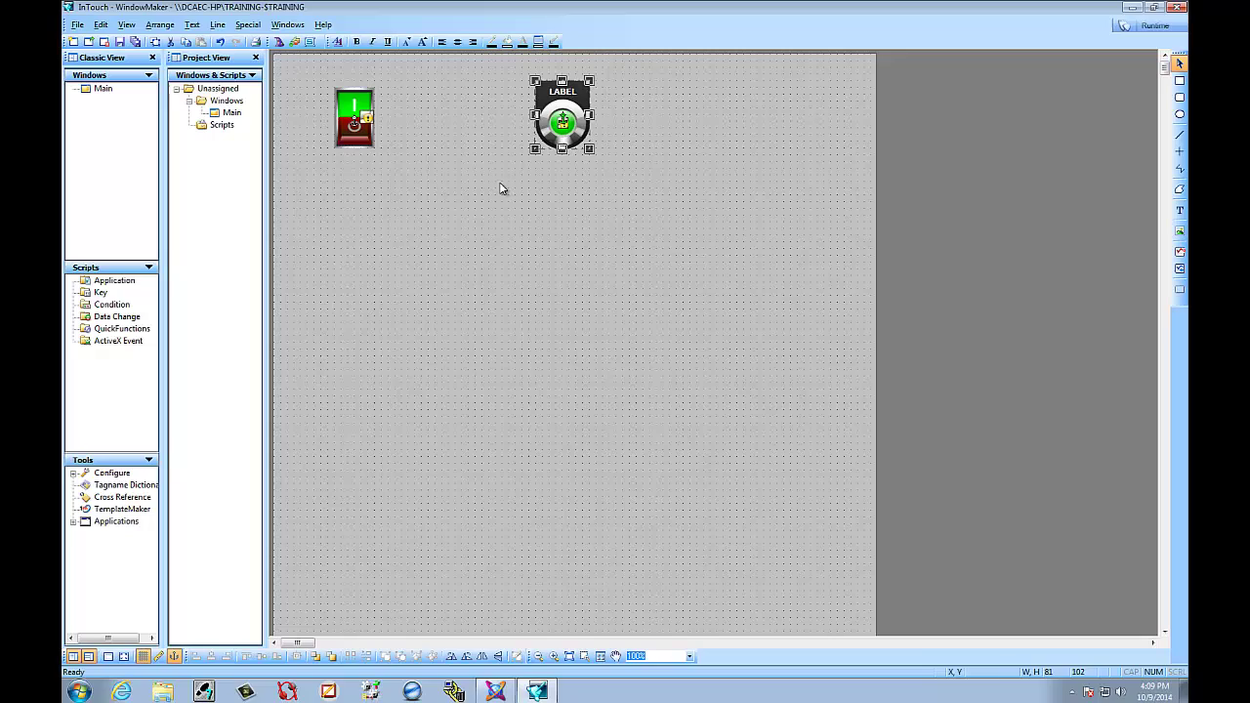
- Save Main, start runtime, and flip the rocker switch on, off, and on to test the light
{"action": "left_click", "coordinate": [1150, 27]}
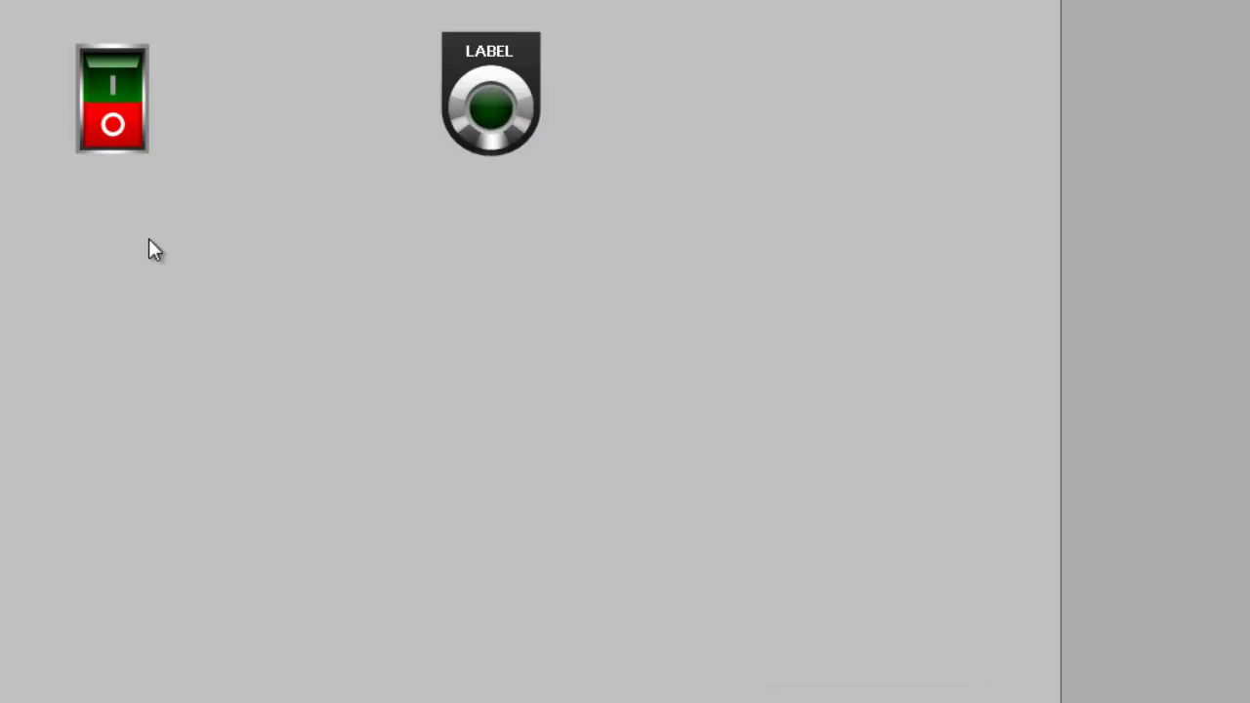
{"action": "left_click", "coordinate": [117, 77]}
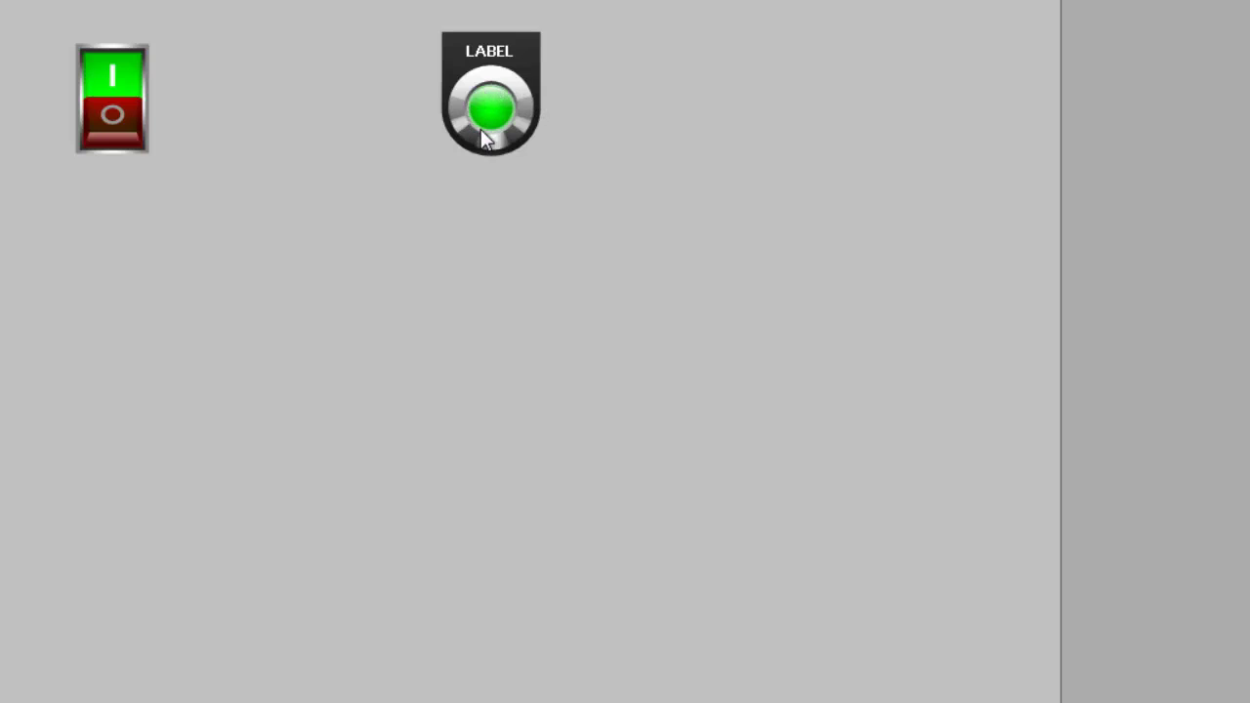
{"action": "left_click", "coordinate": [134, 127]}
{"action": "left_click", "coordinate": [120, 89]}
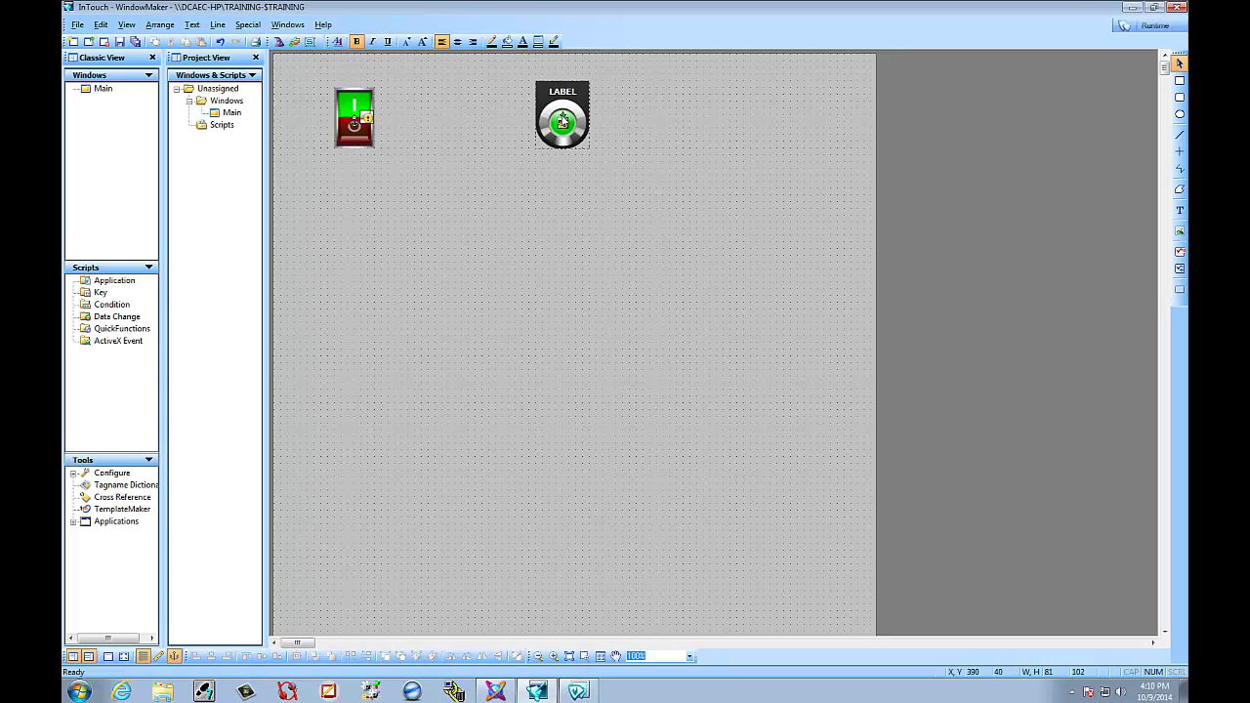
- Reposition the light and switch, then select both and drag them into Main's top-left corner
{"action": "left_click_drag", "start_coordinate": [562, 110], "coordinate": [527, 224]}
{"action": "left_click_drag", "start_coordinate": [364, 143], "coordinate": [386, 233]}
{"action": "left_click_drag", "start_coordinate": [473, 403], "coordinate": [605, 451]}
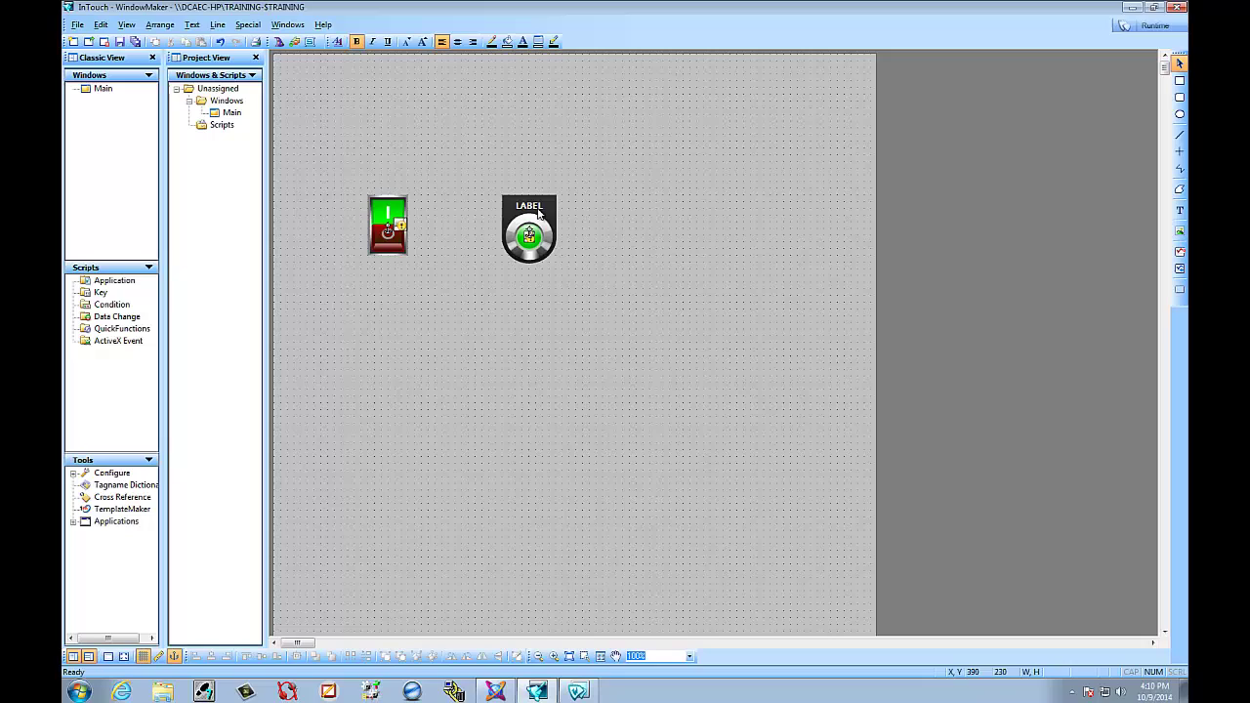
{"action": "left_click_drag", "start_coordinate": [536, 215], "coordinate": [495, 215]}
{"action": "left_click_drag", "start_coordinate": [474, 215], "coordinate": [474, 215]}
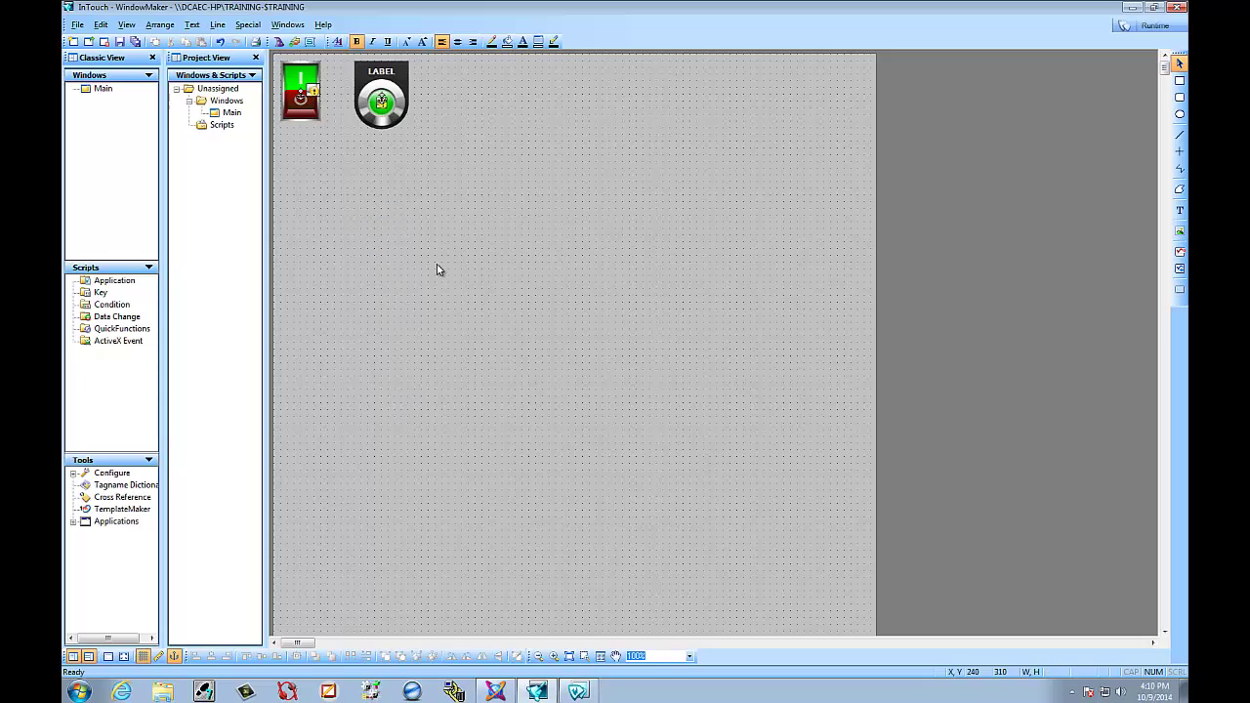